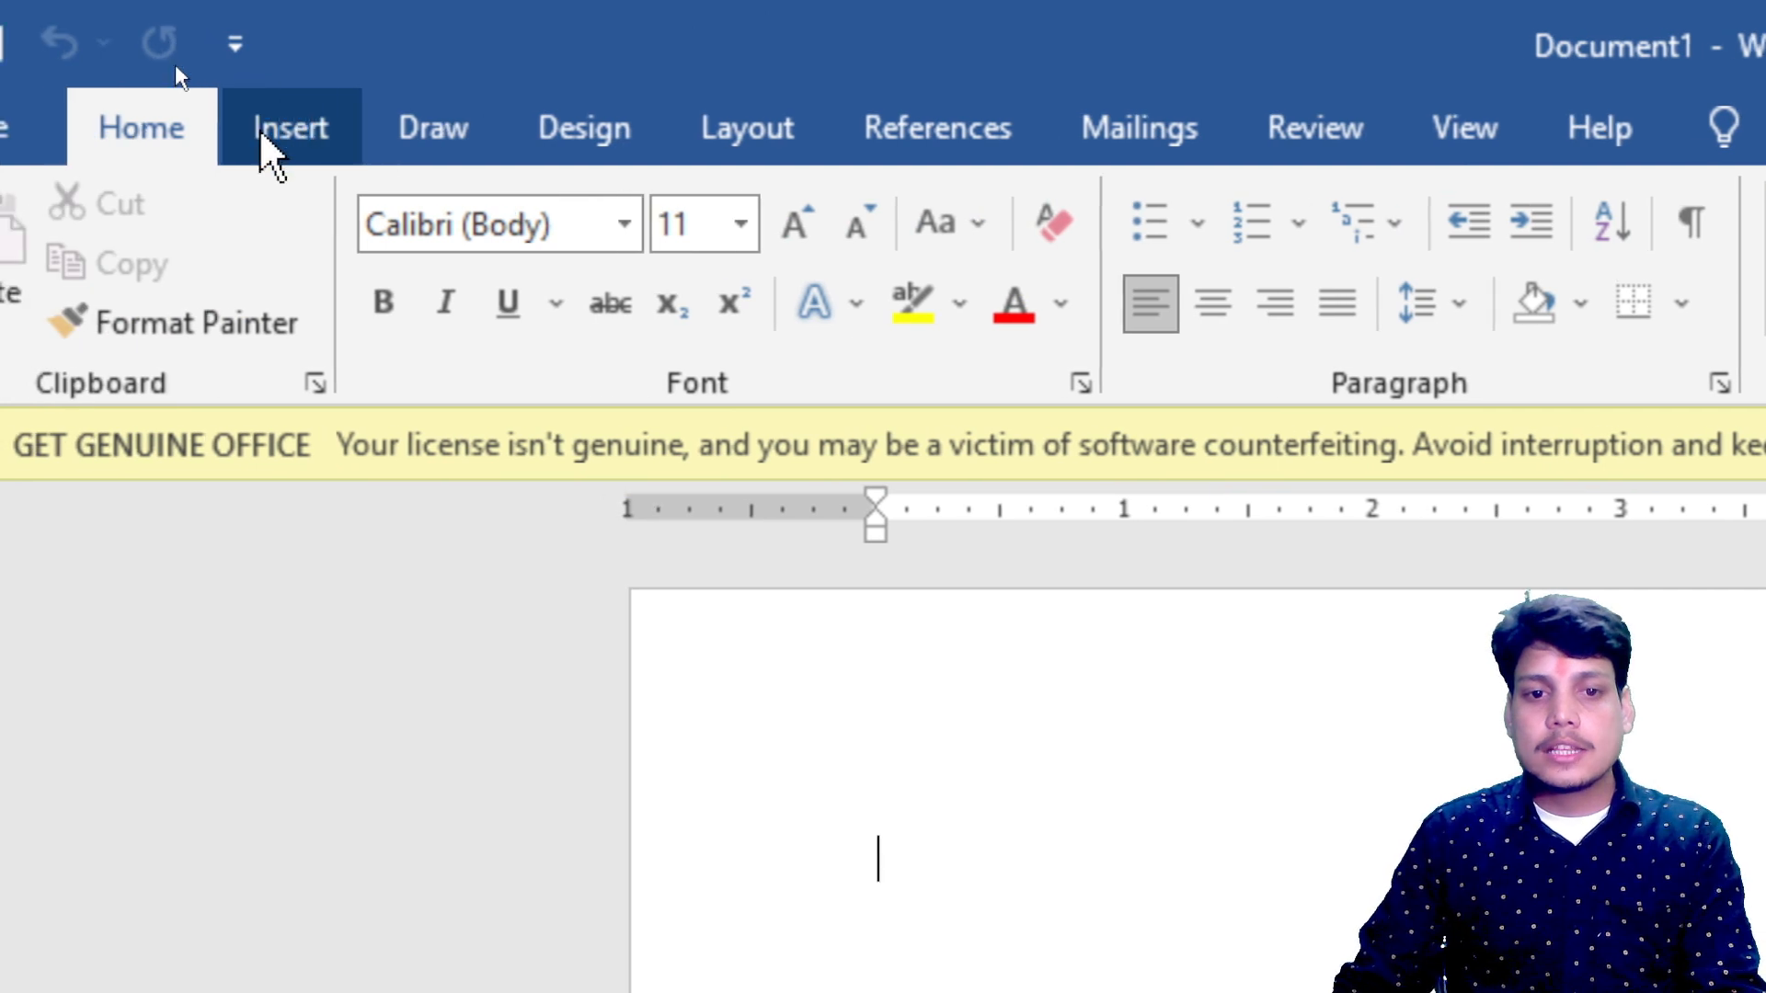
# - Insert the beautiful-flower-wallpaper picture from this device, using the pictures folder on the Desktop
pyautogui.click(260, 143)
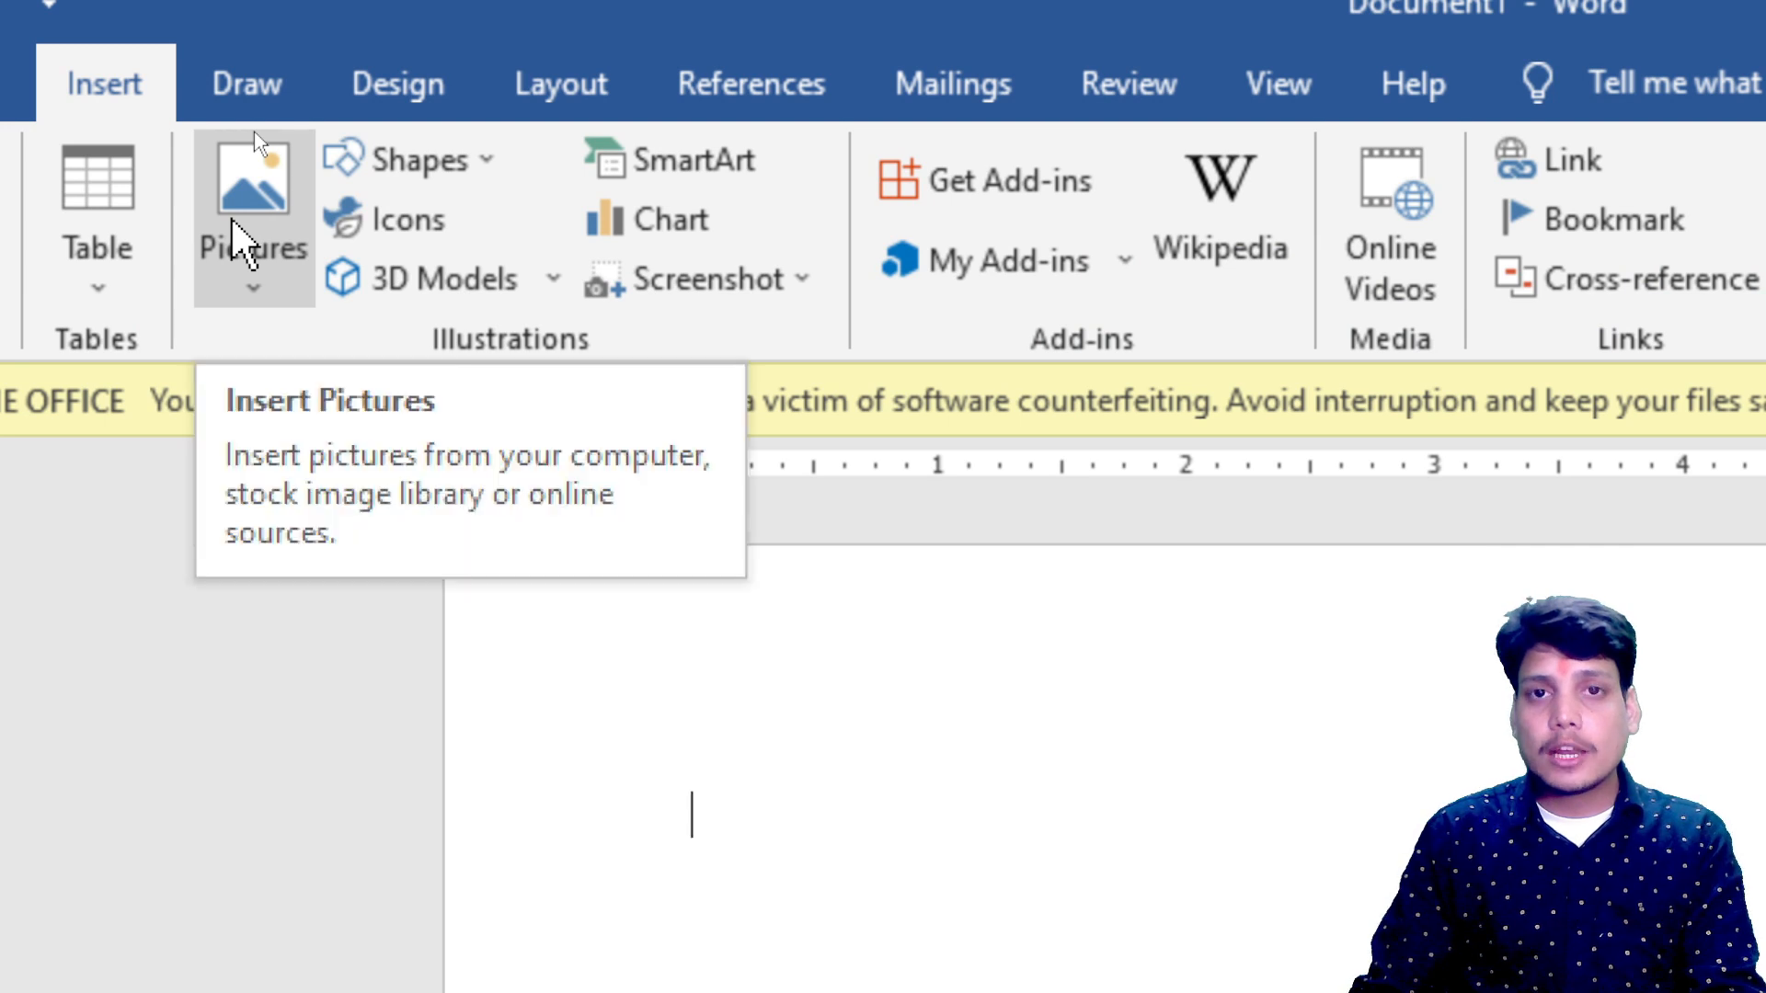
pyautogui.click(235, 230)
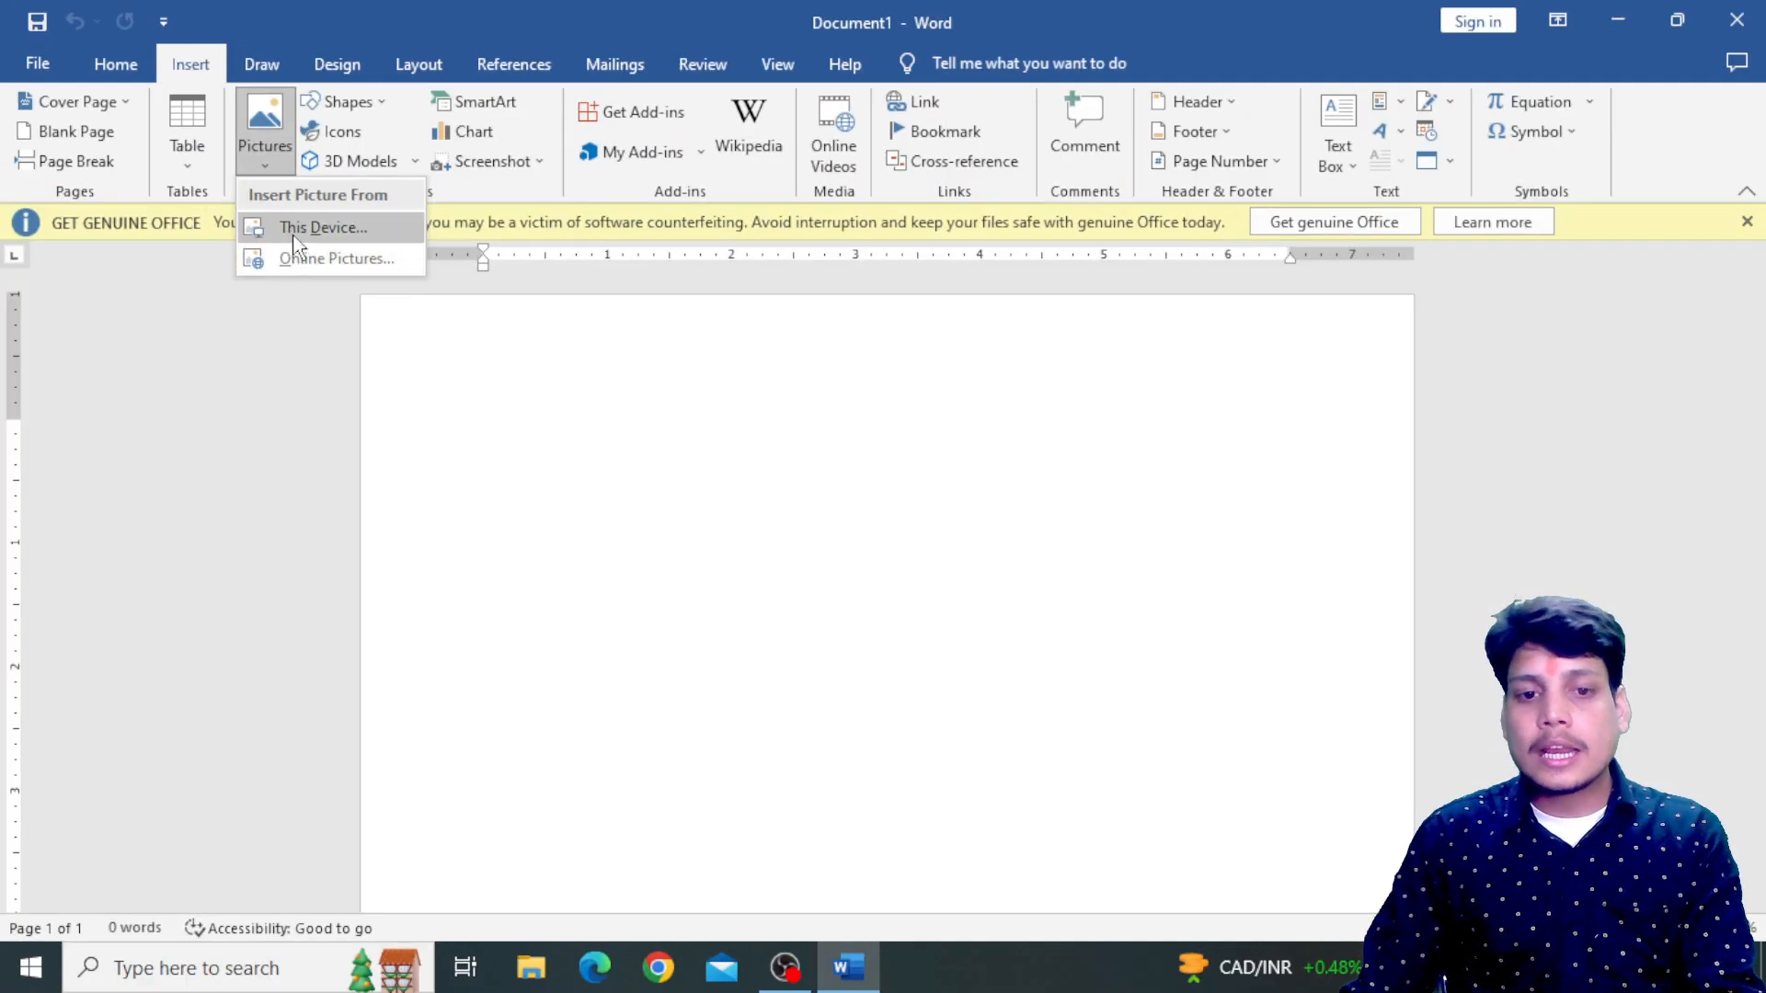
pyautogui.click(295, 237)
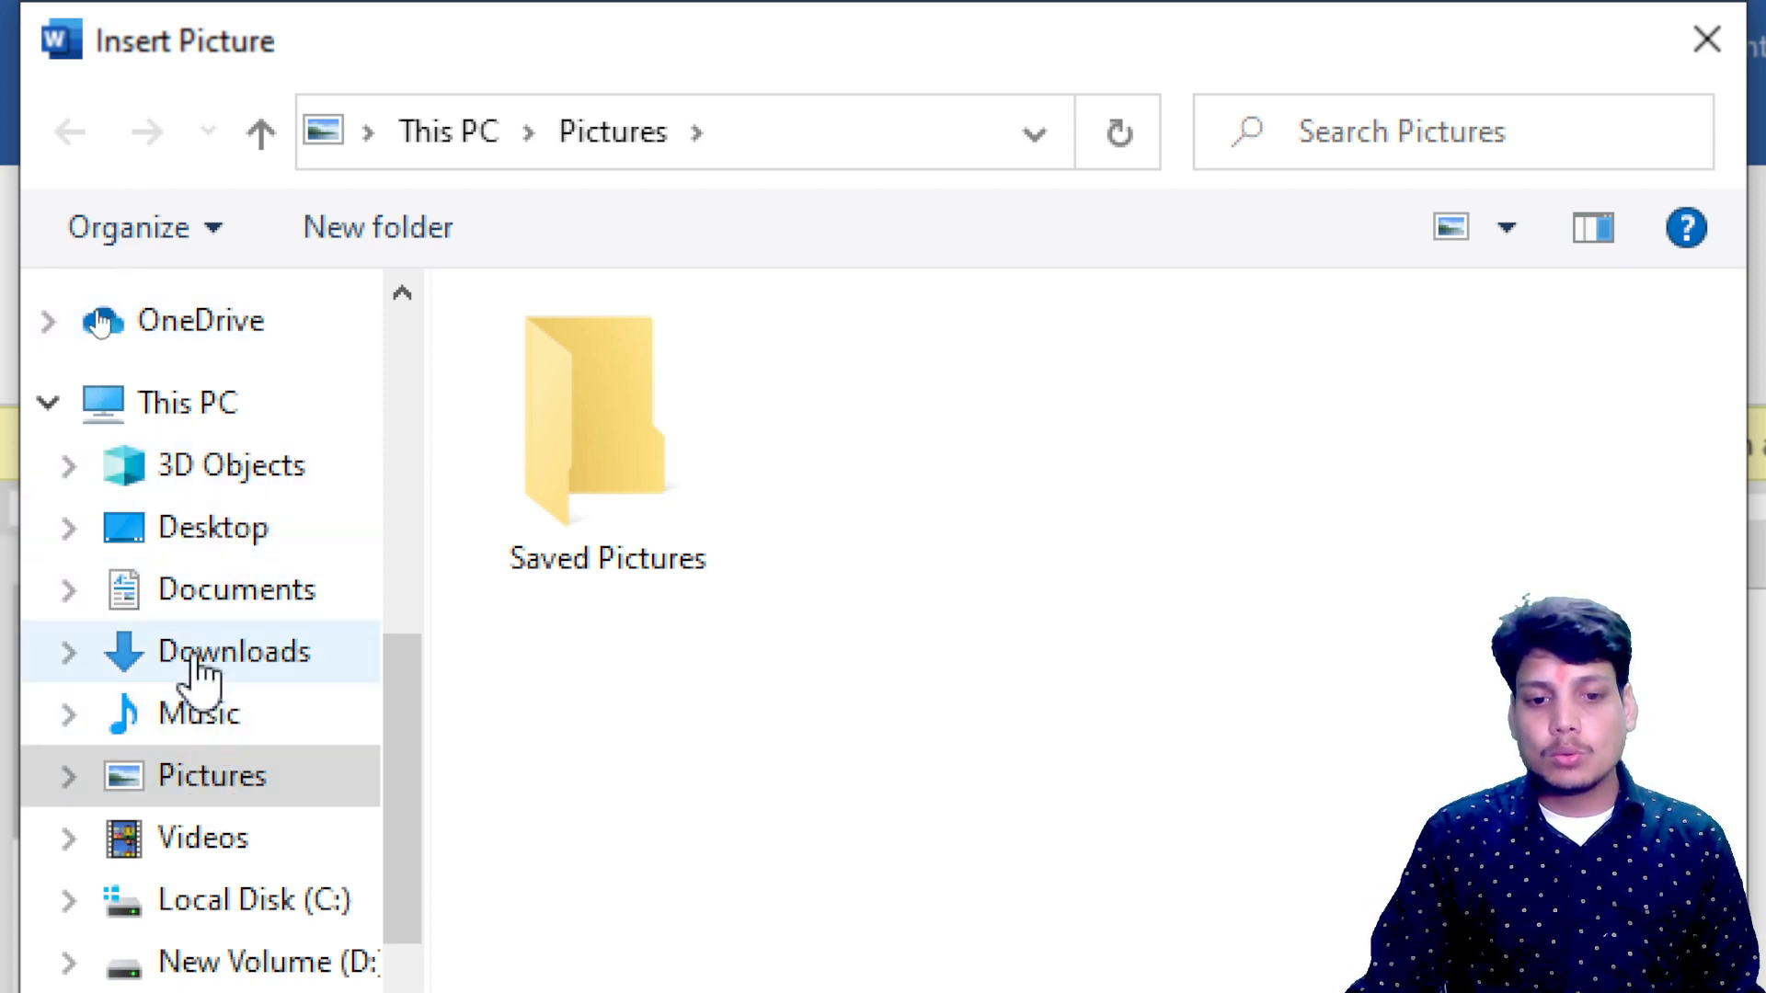
pyautogui.click(206, 556)
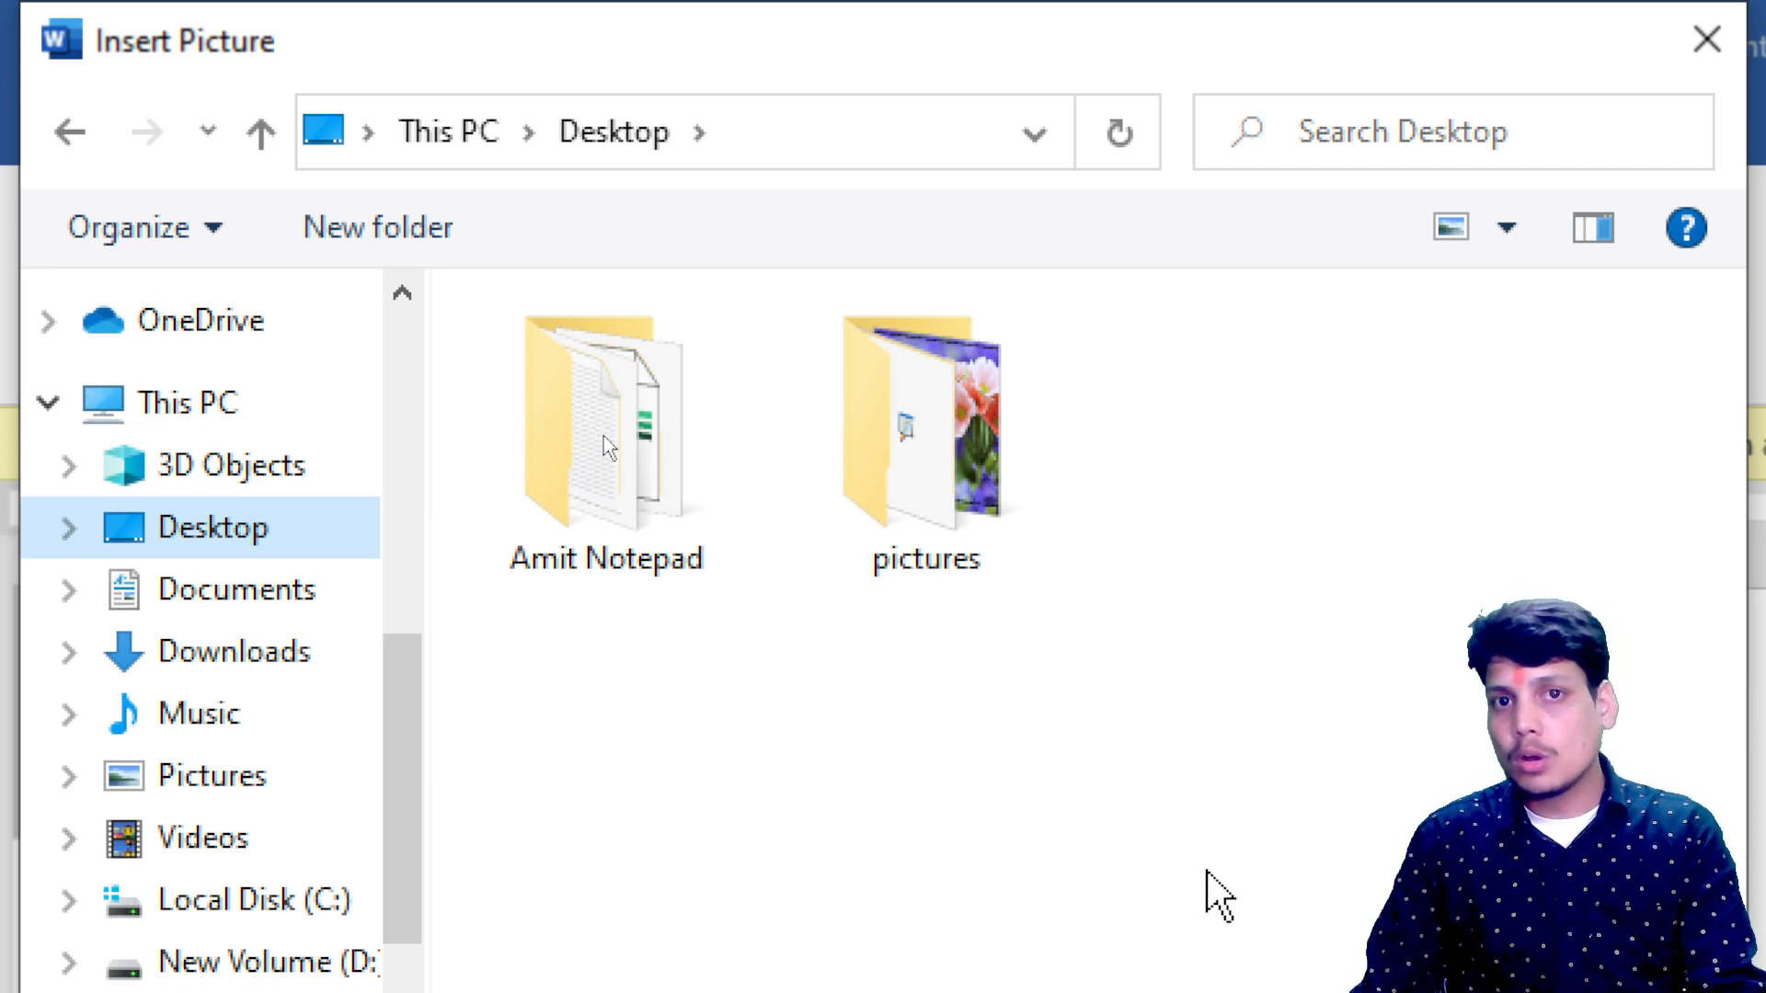
pyautogui.doubleClick(875, 481)
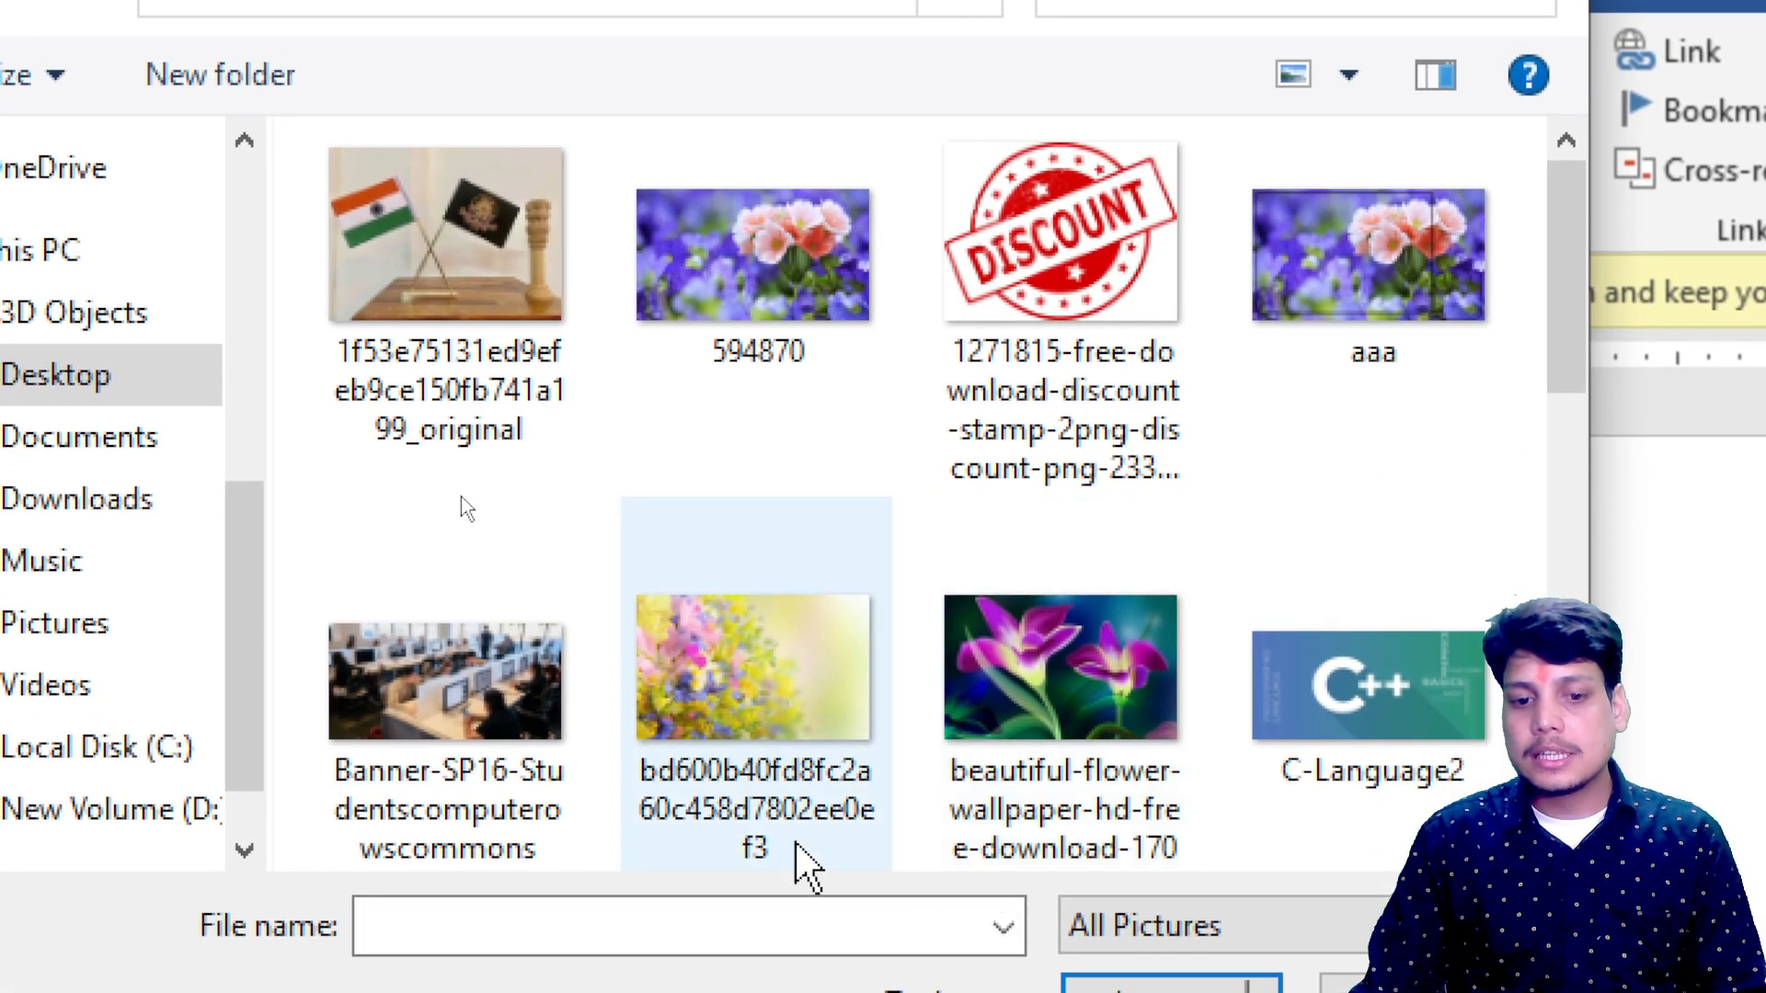
pyautogui.click(1040, 697)
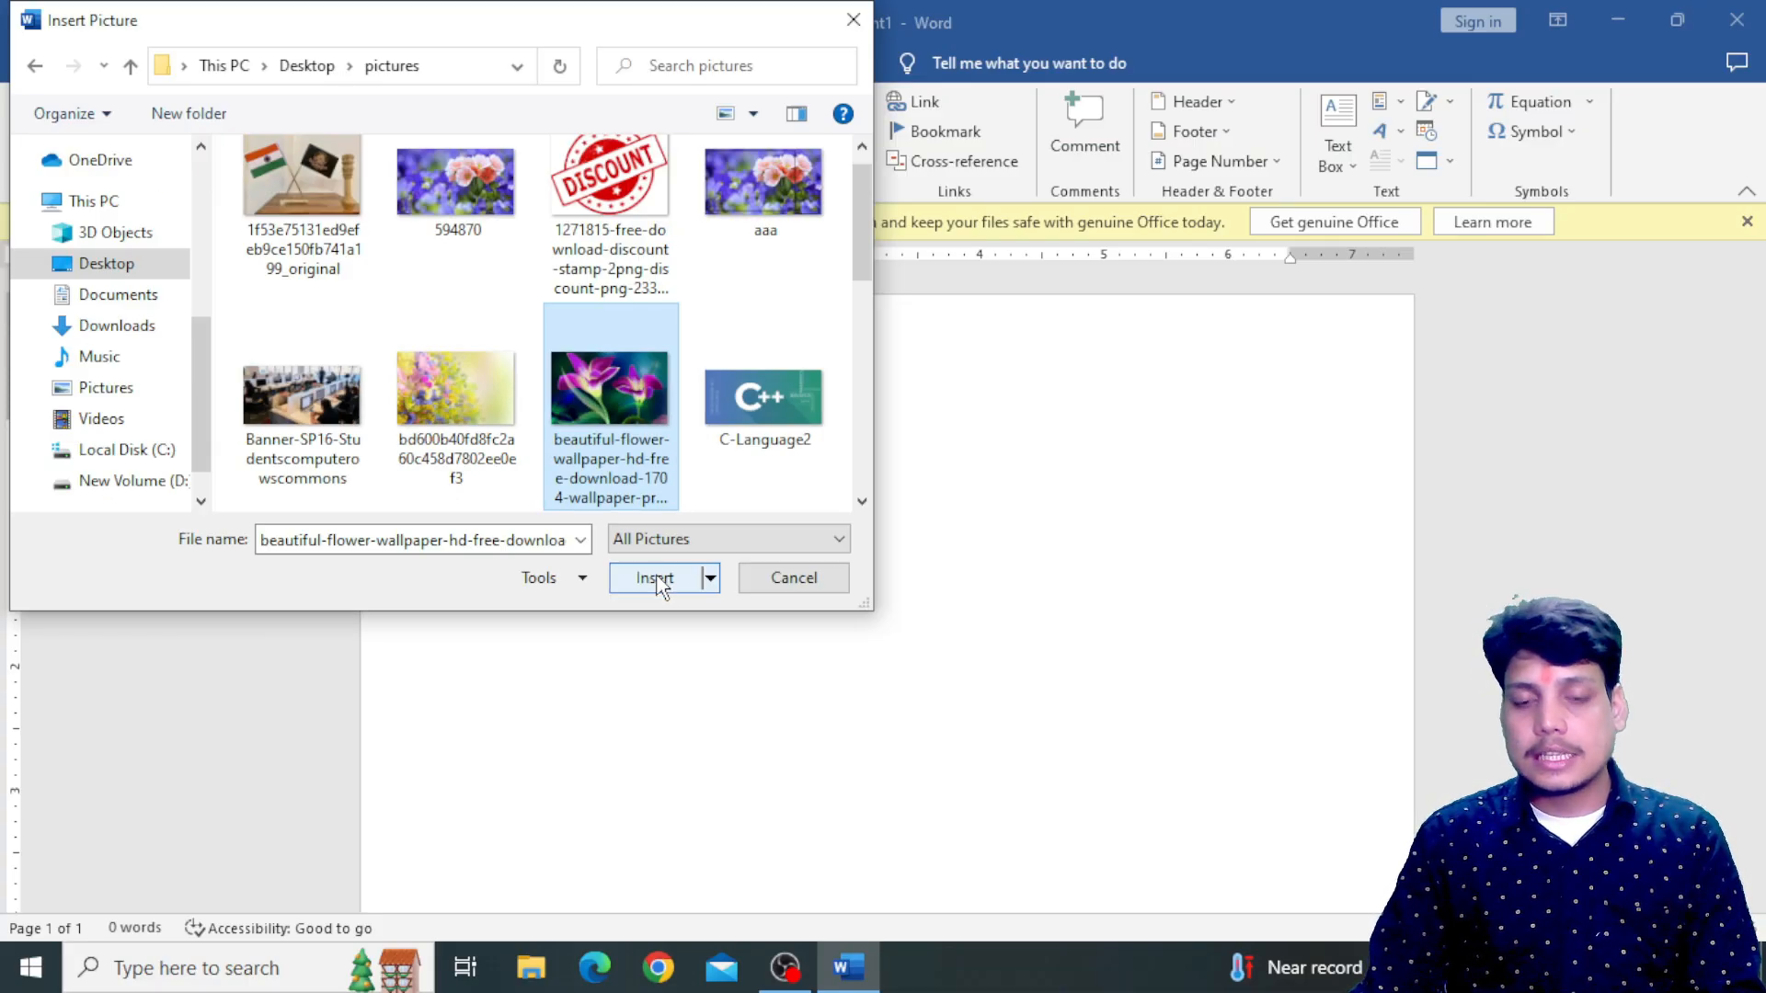
pyautogui.click(656, 580)
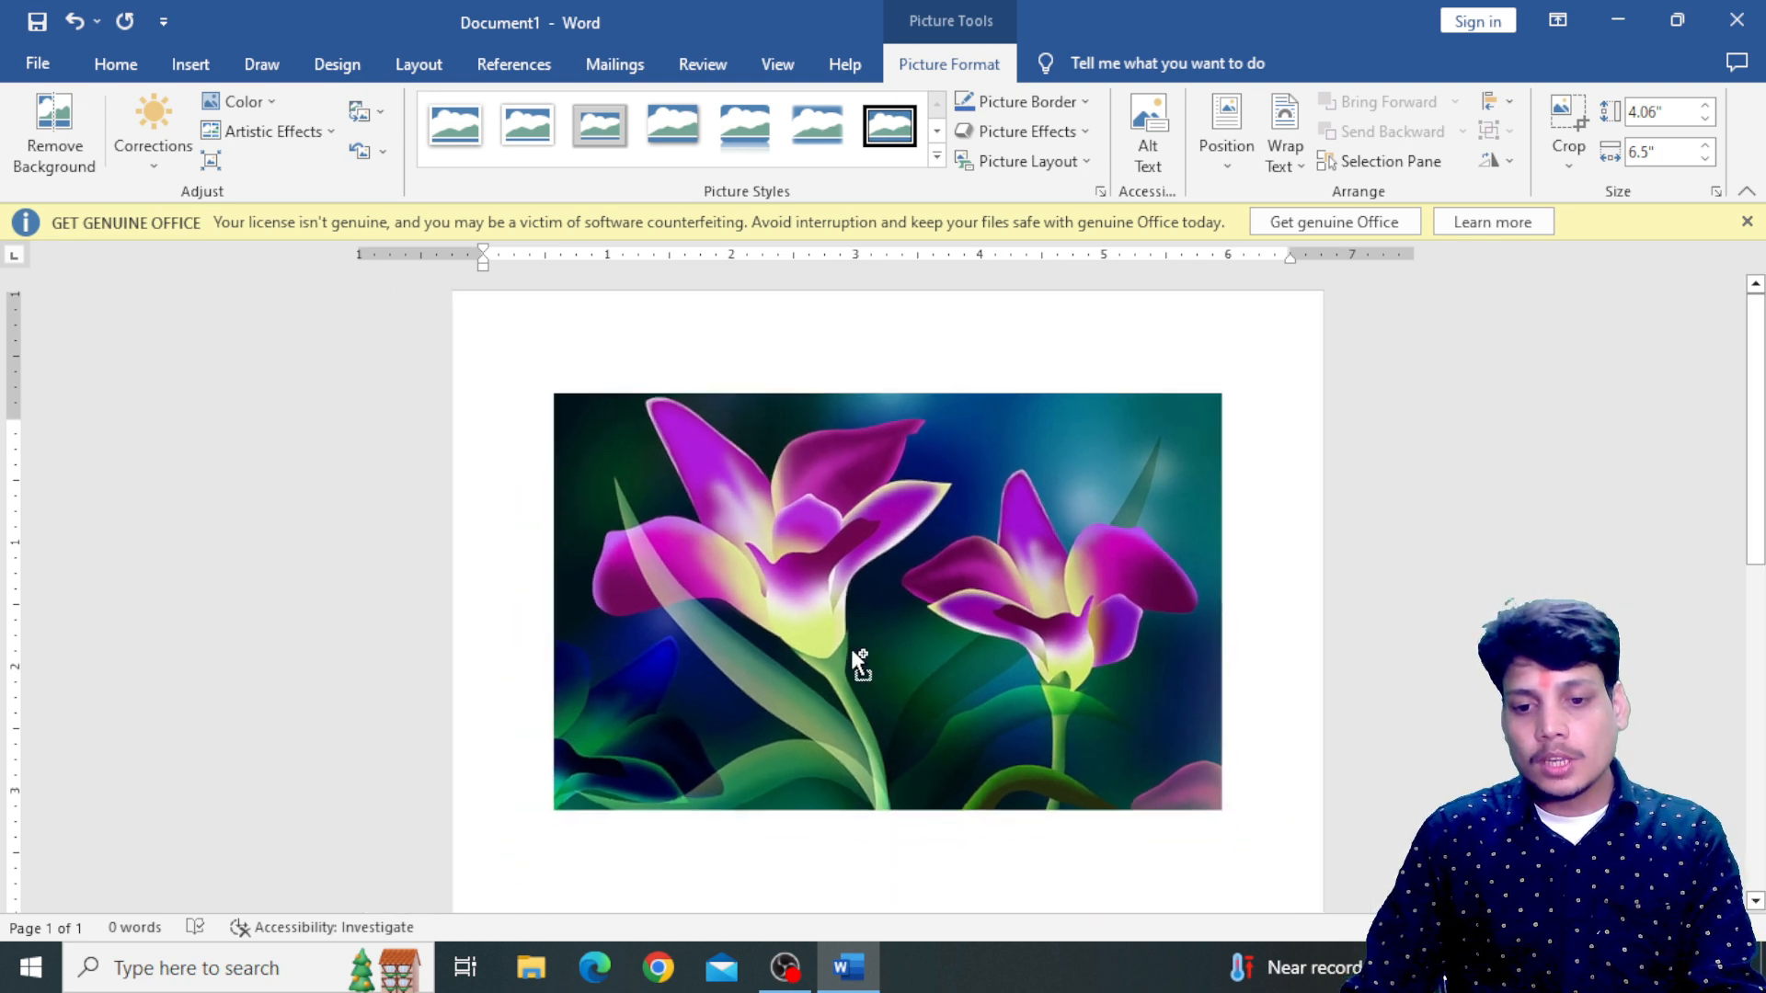
# - Shrink the flower picture proportionally to about 3.14" high by 5.03" wide
pyautogui.scroll(-2, 860, 662)
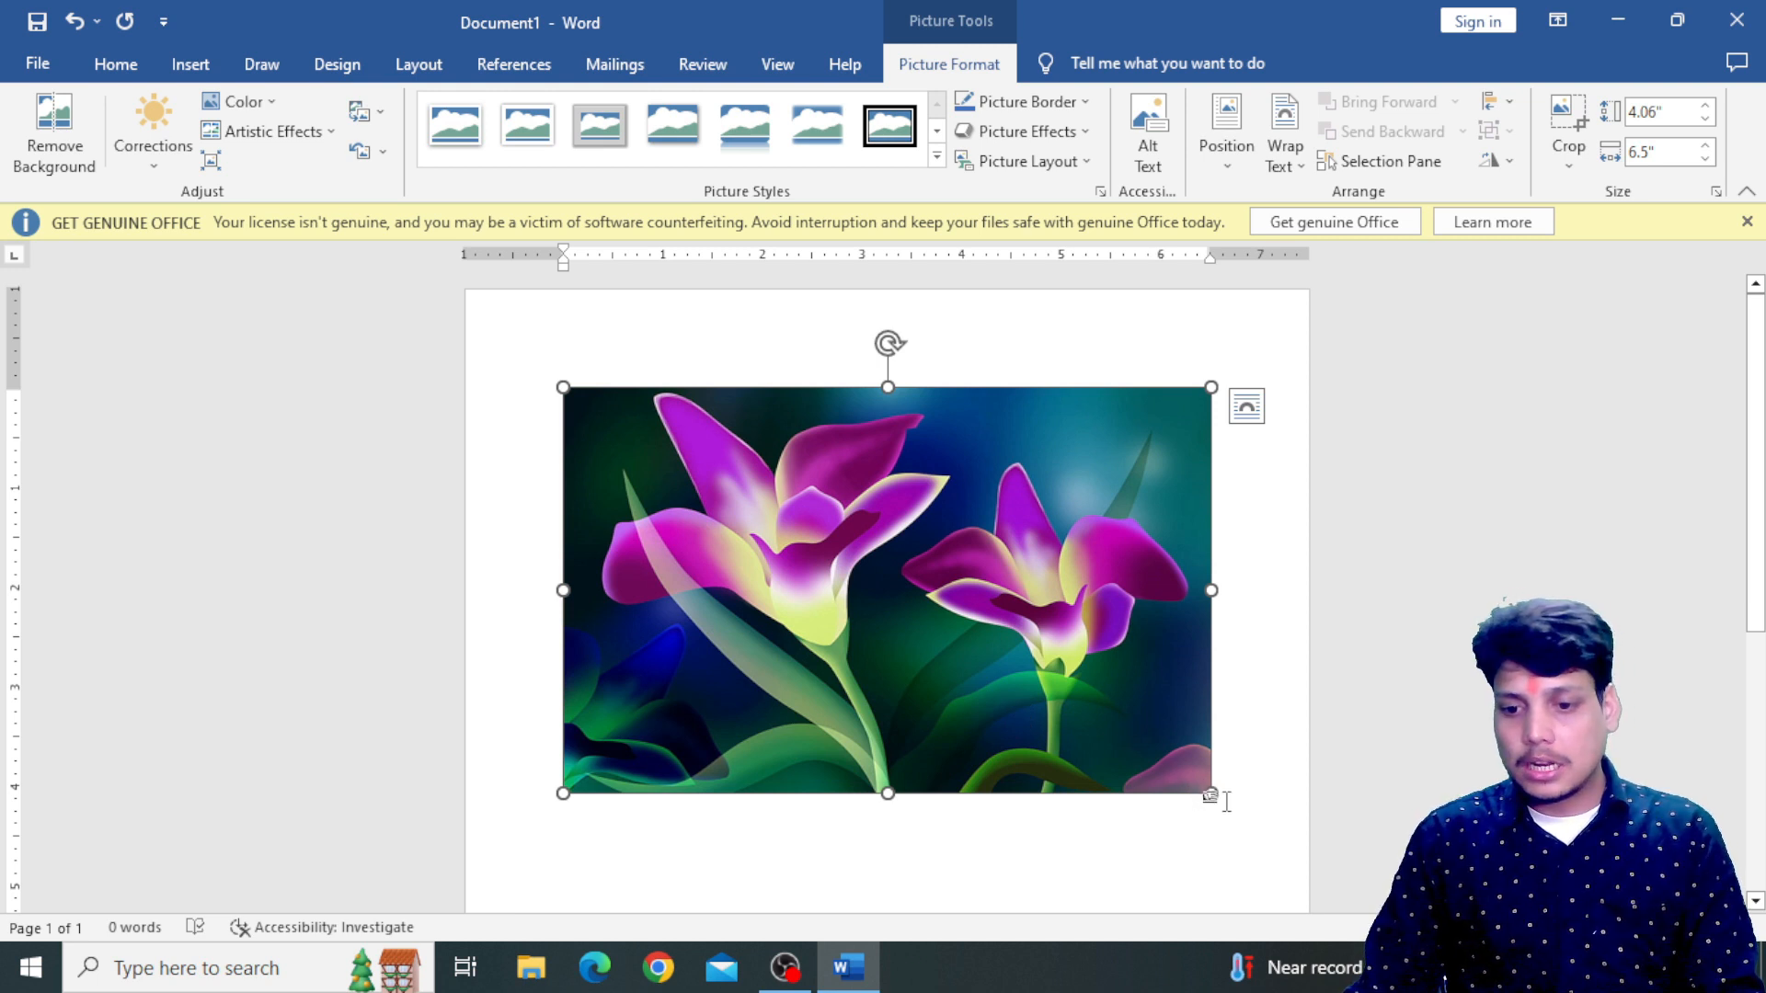
pyautogui.moveTo(1211, 795); pyautogui.dragTo(1065, 701)
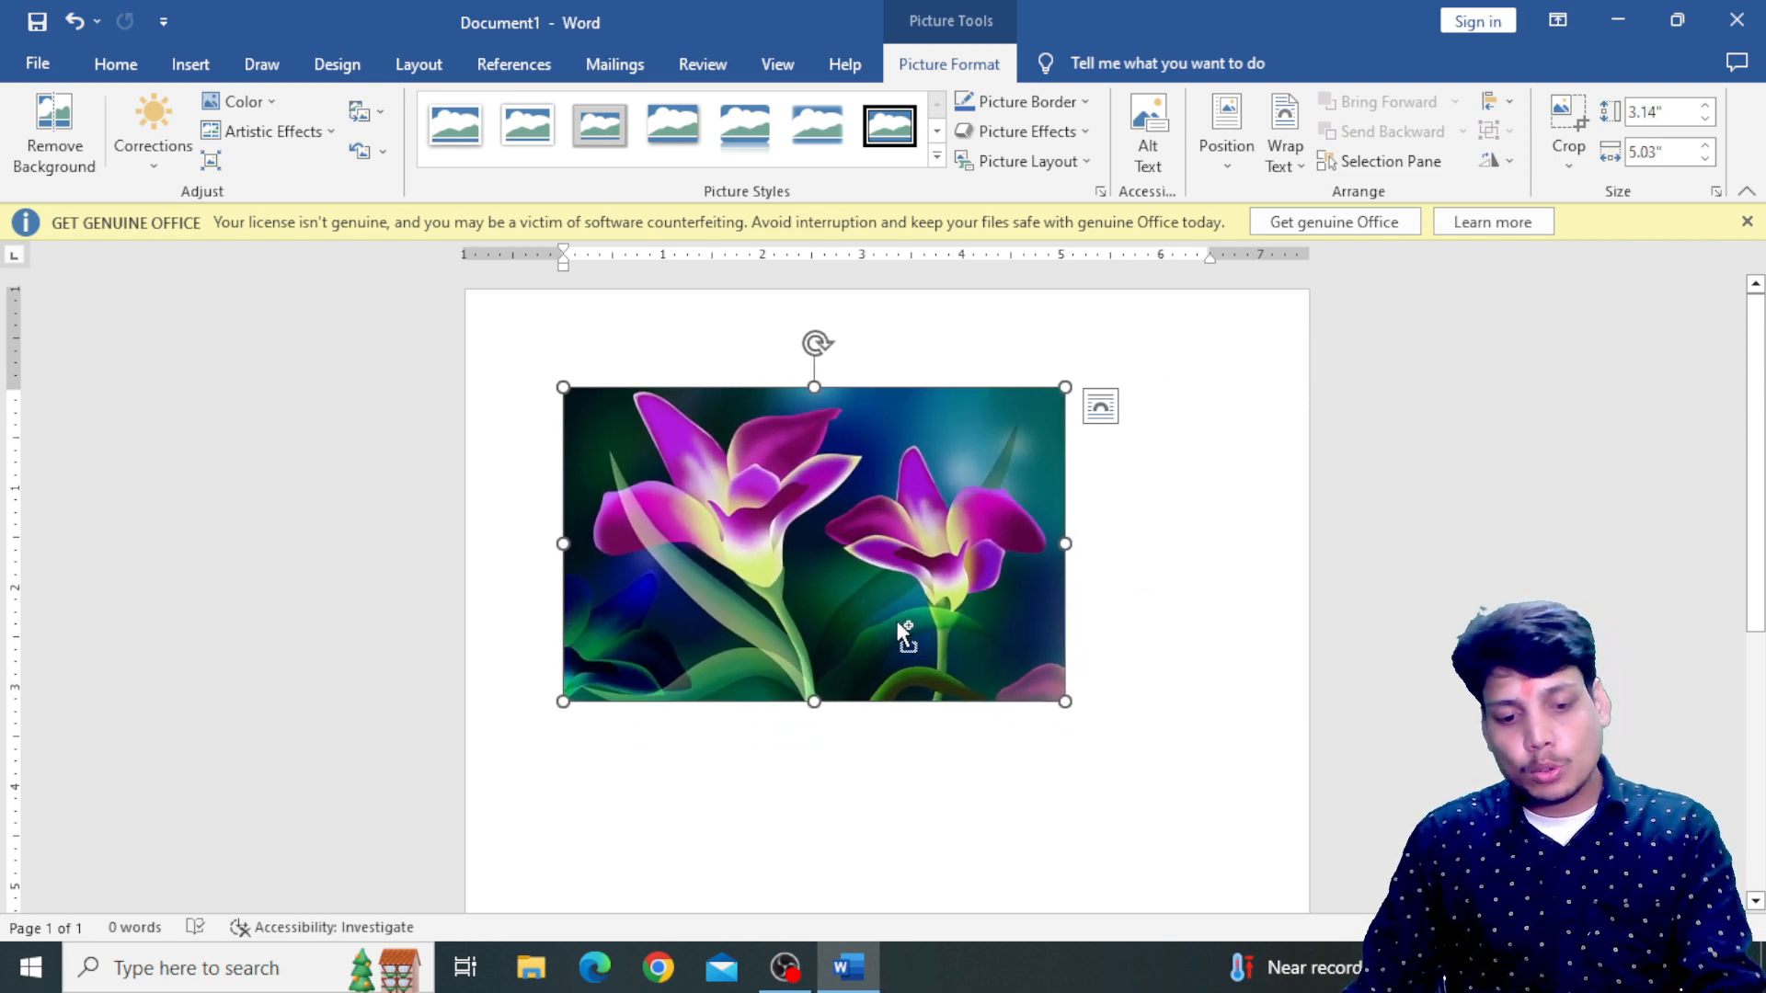
# - Try to move the in-line flower picture freely across the page
pyautogui.moveTo(897, 621); pyautogui.dragTo(895, 616)
pyautogui.moveTo(852, 541); pyautogui.dragTo(1369, 649)
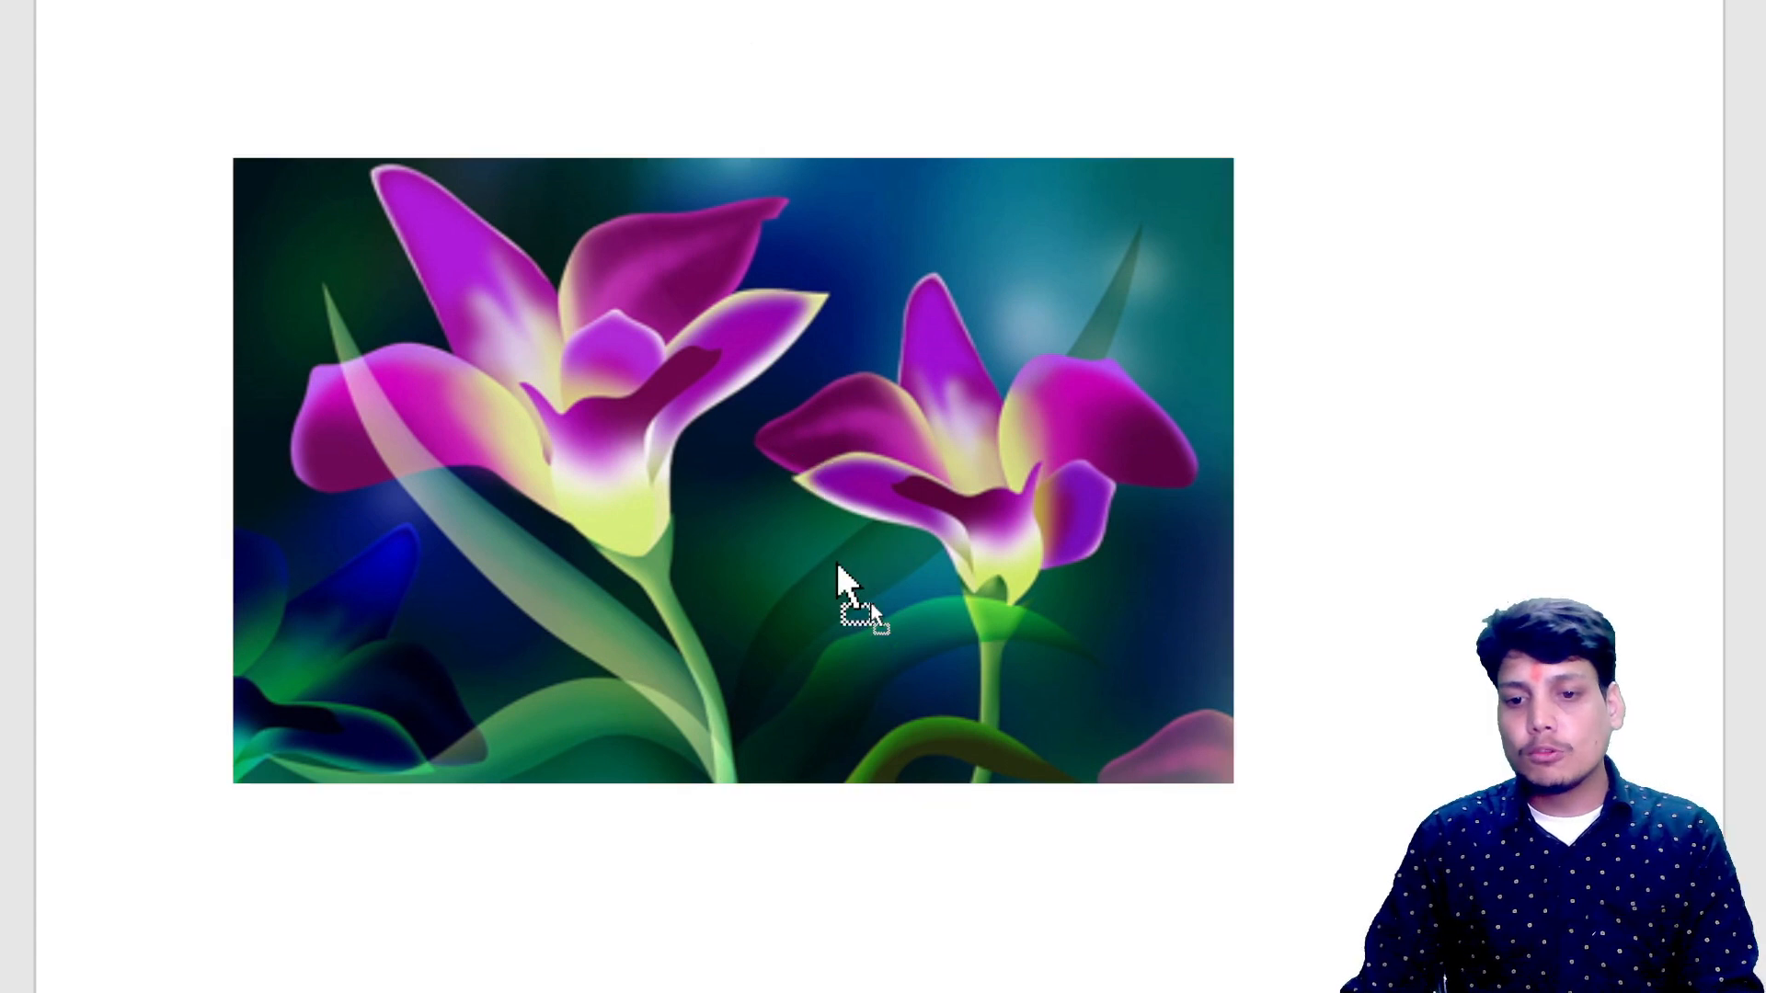
pyautogui.moveTo(720, 448); pyautogui.dragTo(1427, 714)
pyautogui.moveTo(589, 451); pyautogui.dragTo(883, 798)
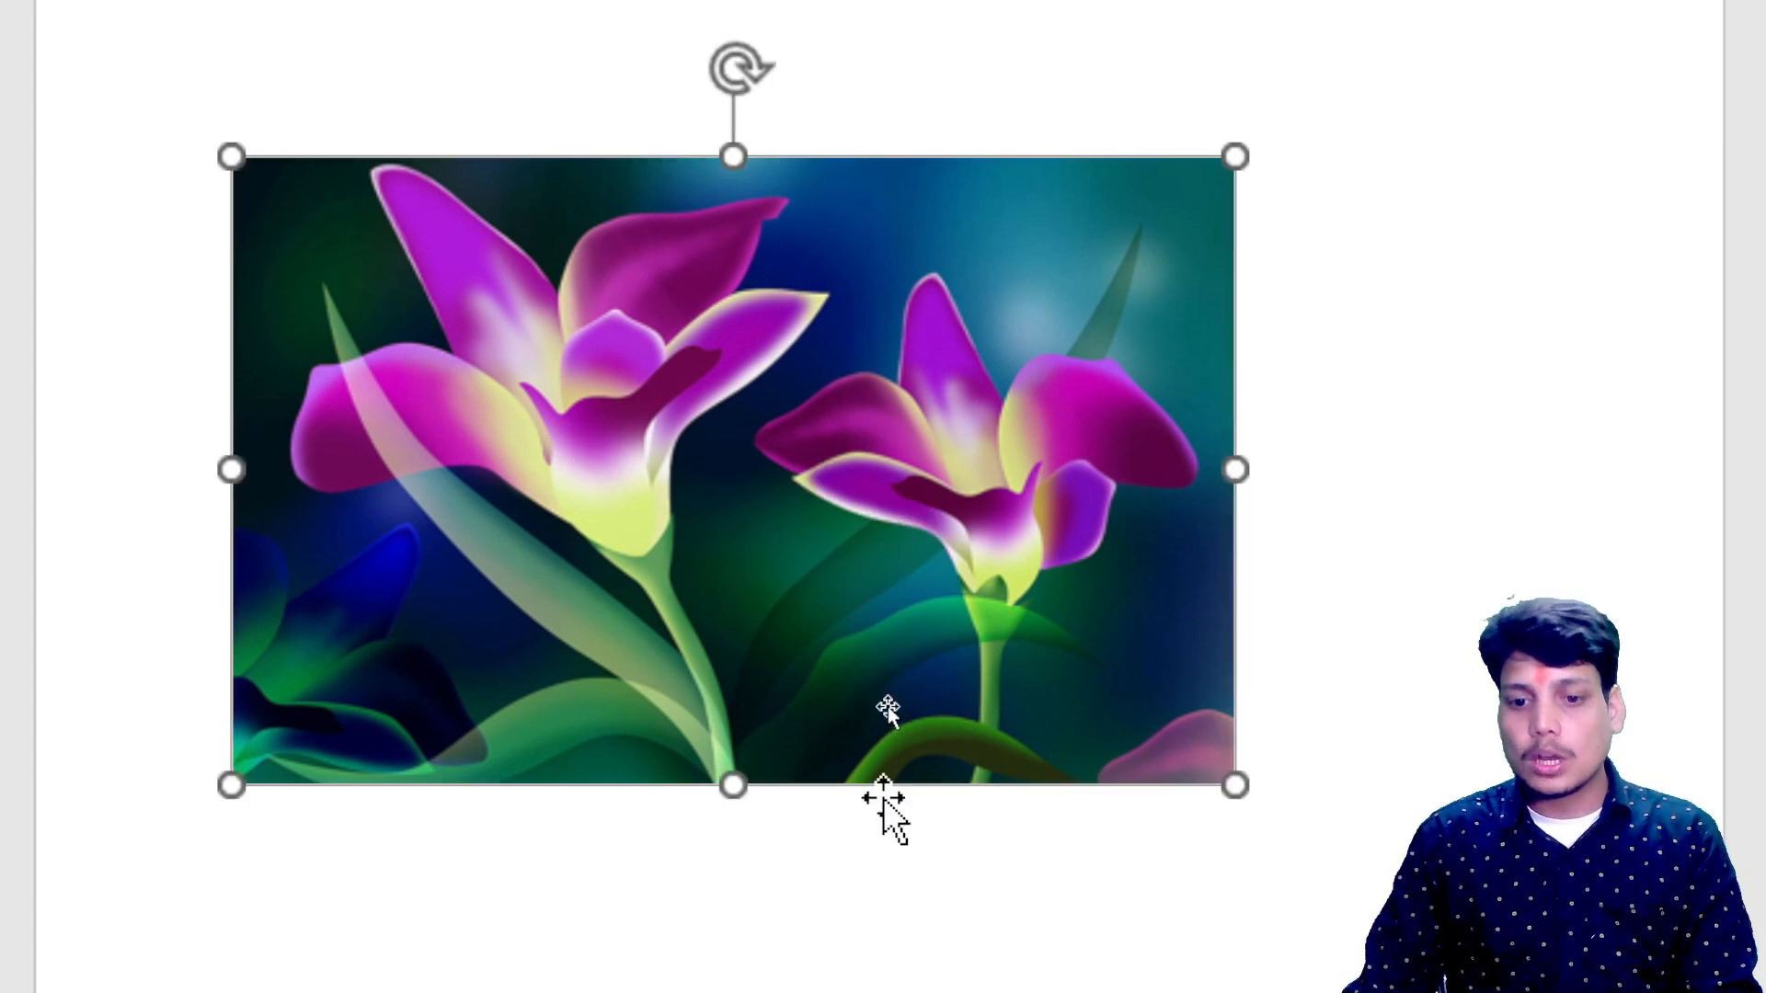
pyautogui.click(873, 668)
pyautogui.press('ctrl')
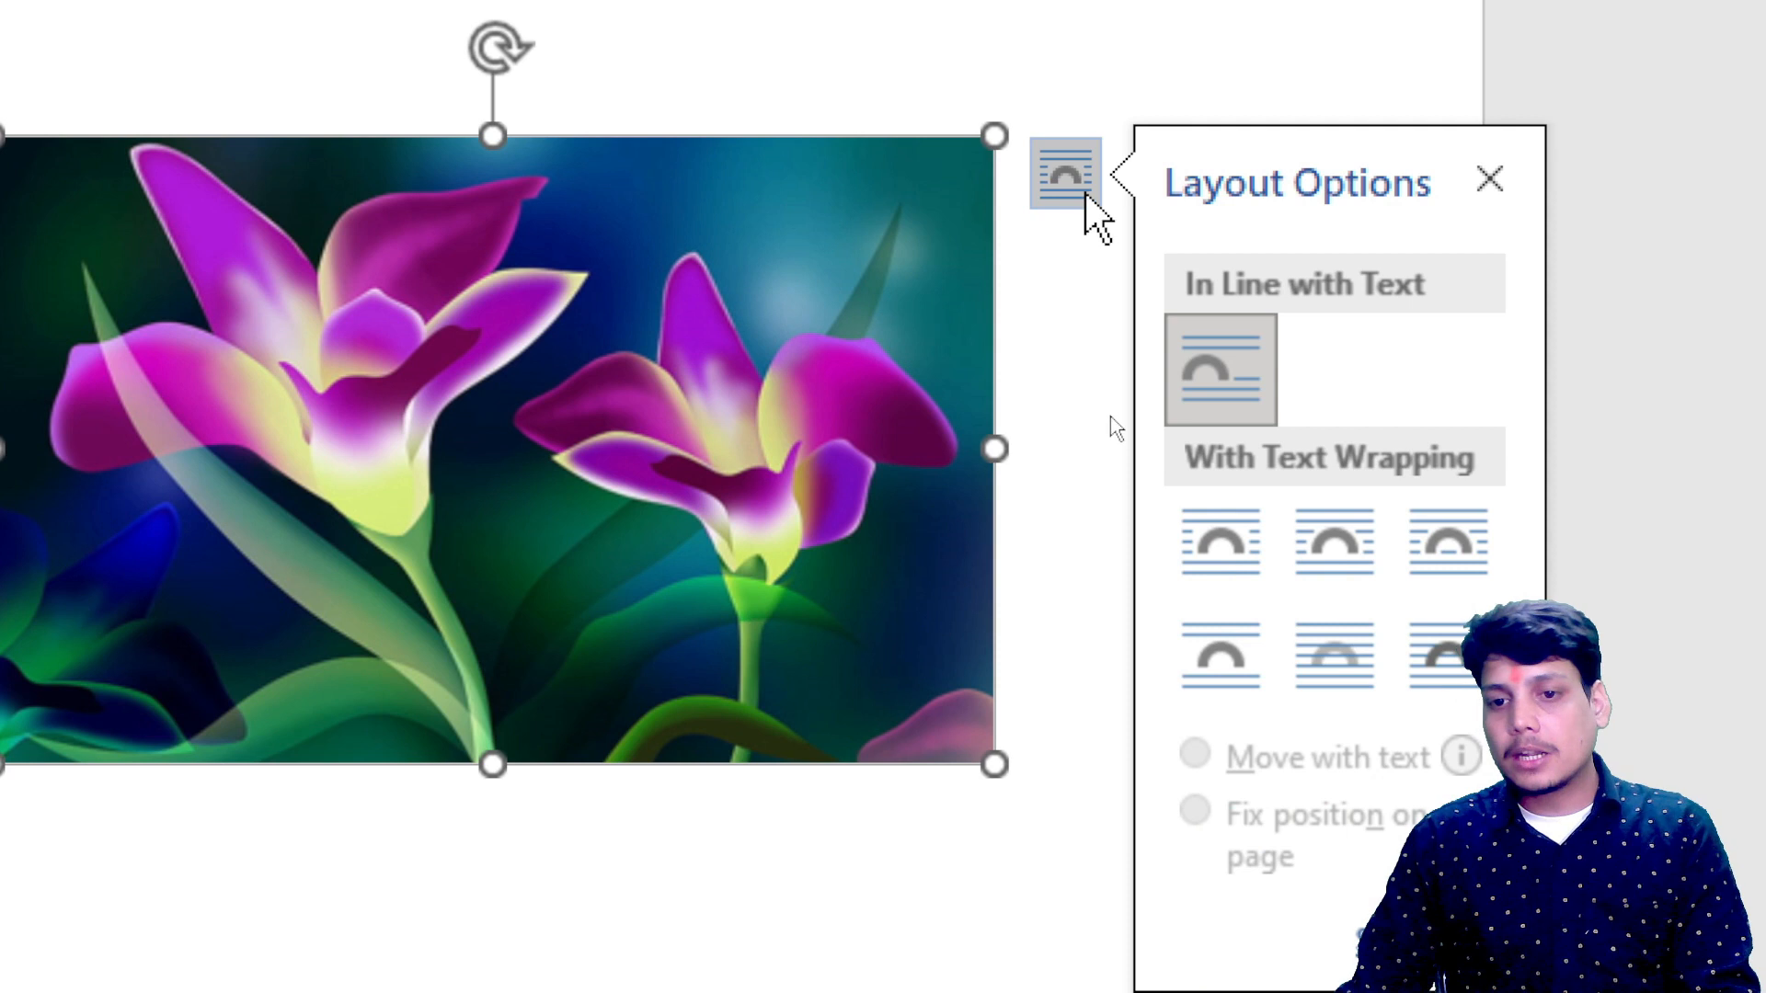
# - Set the flower picture's text wrapping to Square and move it sideways toward the middle of the page
pyautogui.click(1086, 195)
pyautogui.click(1085, 195)
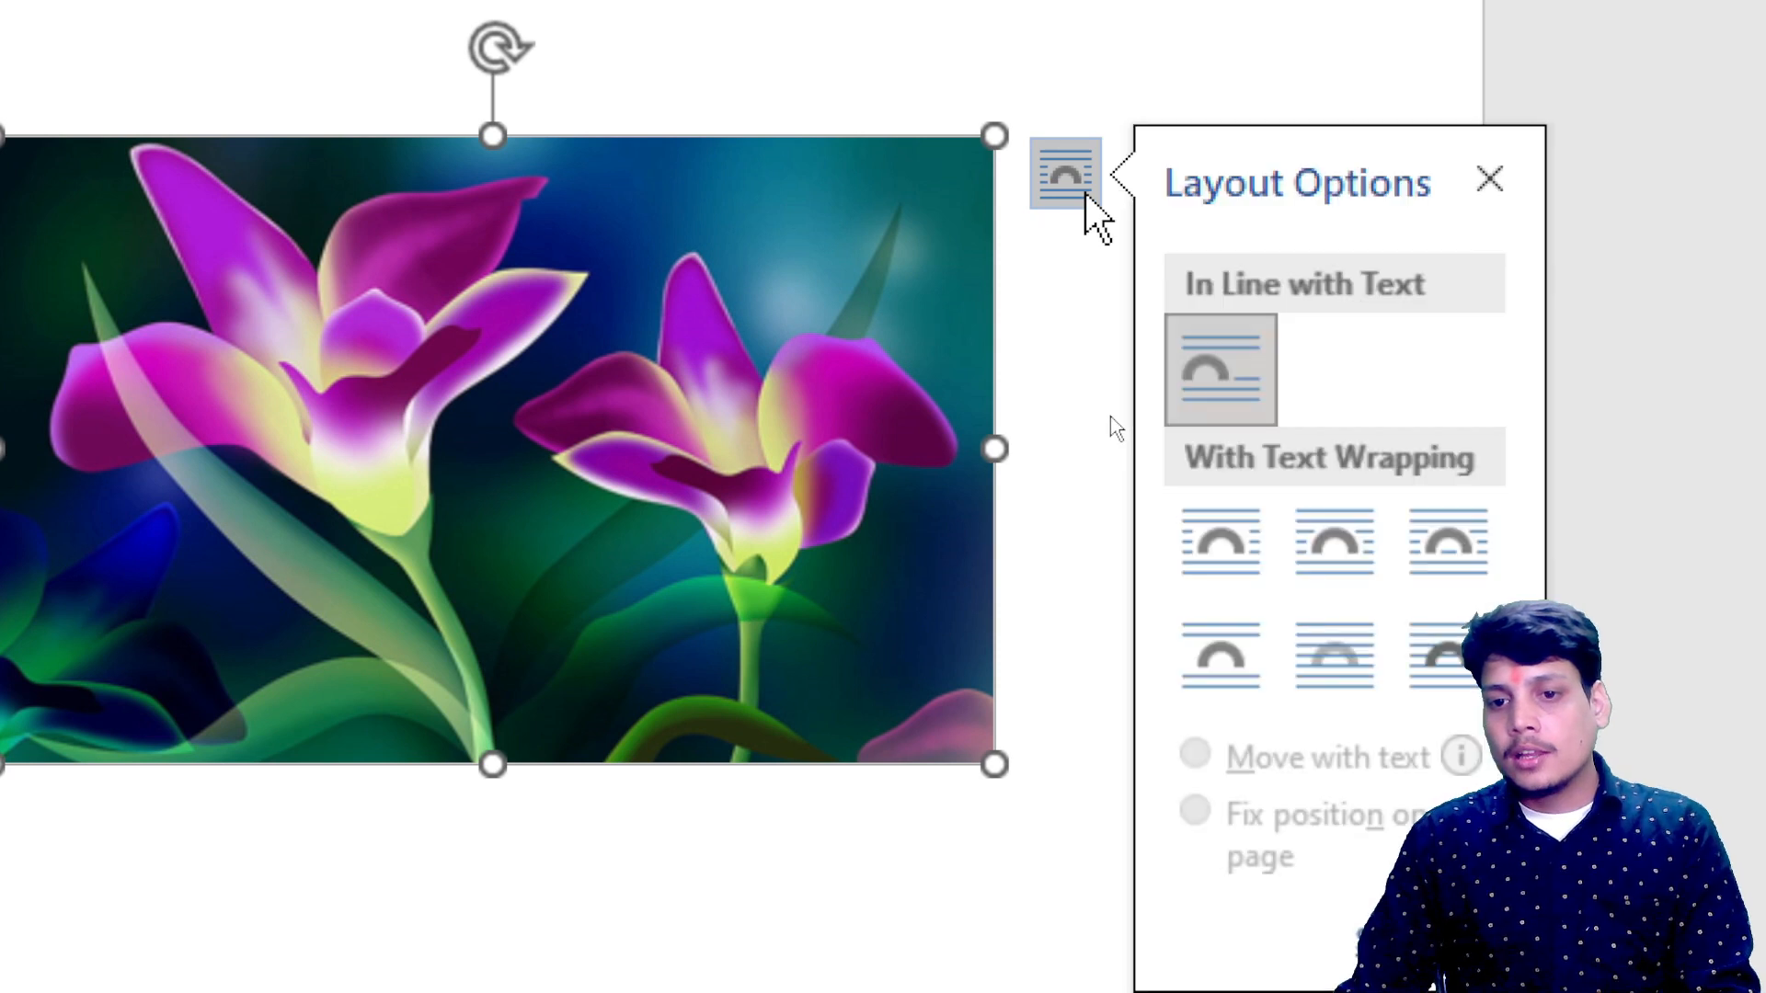
pyautogui.click(1223, 556)
pyautogui.moveTo(540, 482); pyautogui.dragTo(580, 426)
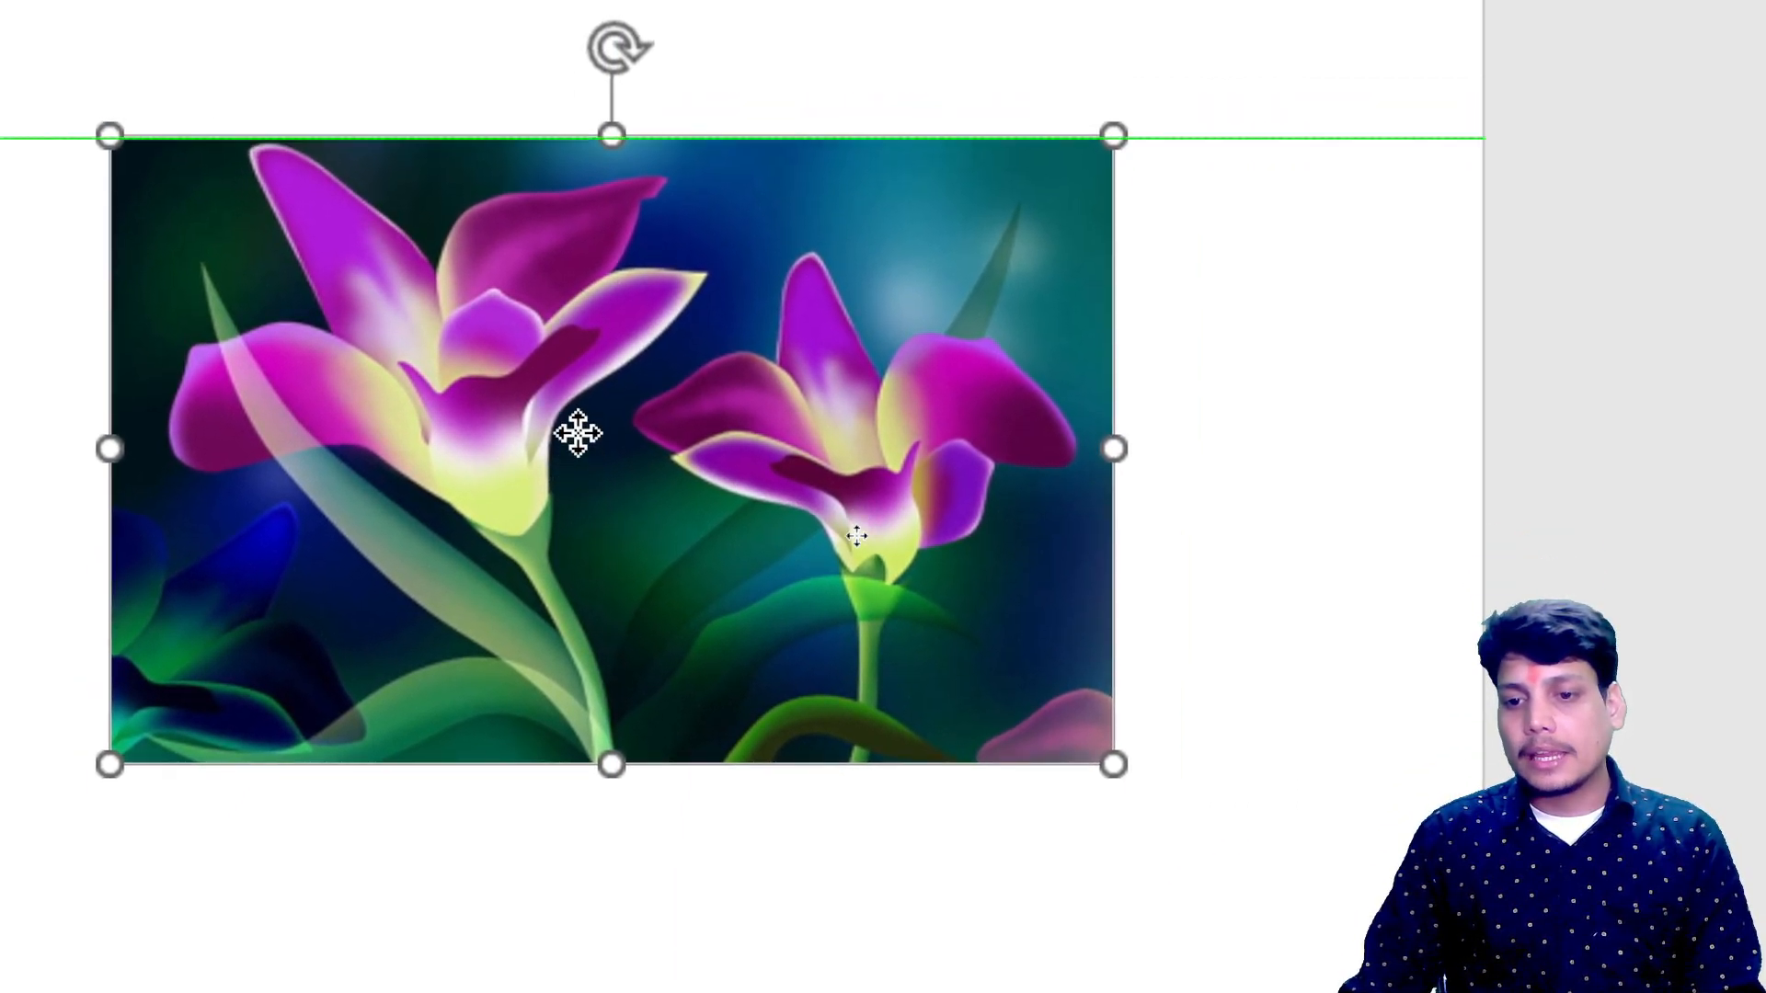
pyautogui.click(1182, 173)
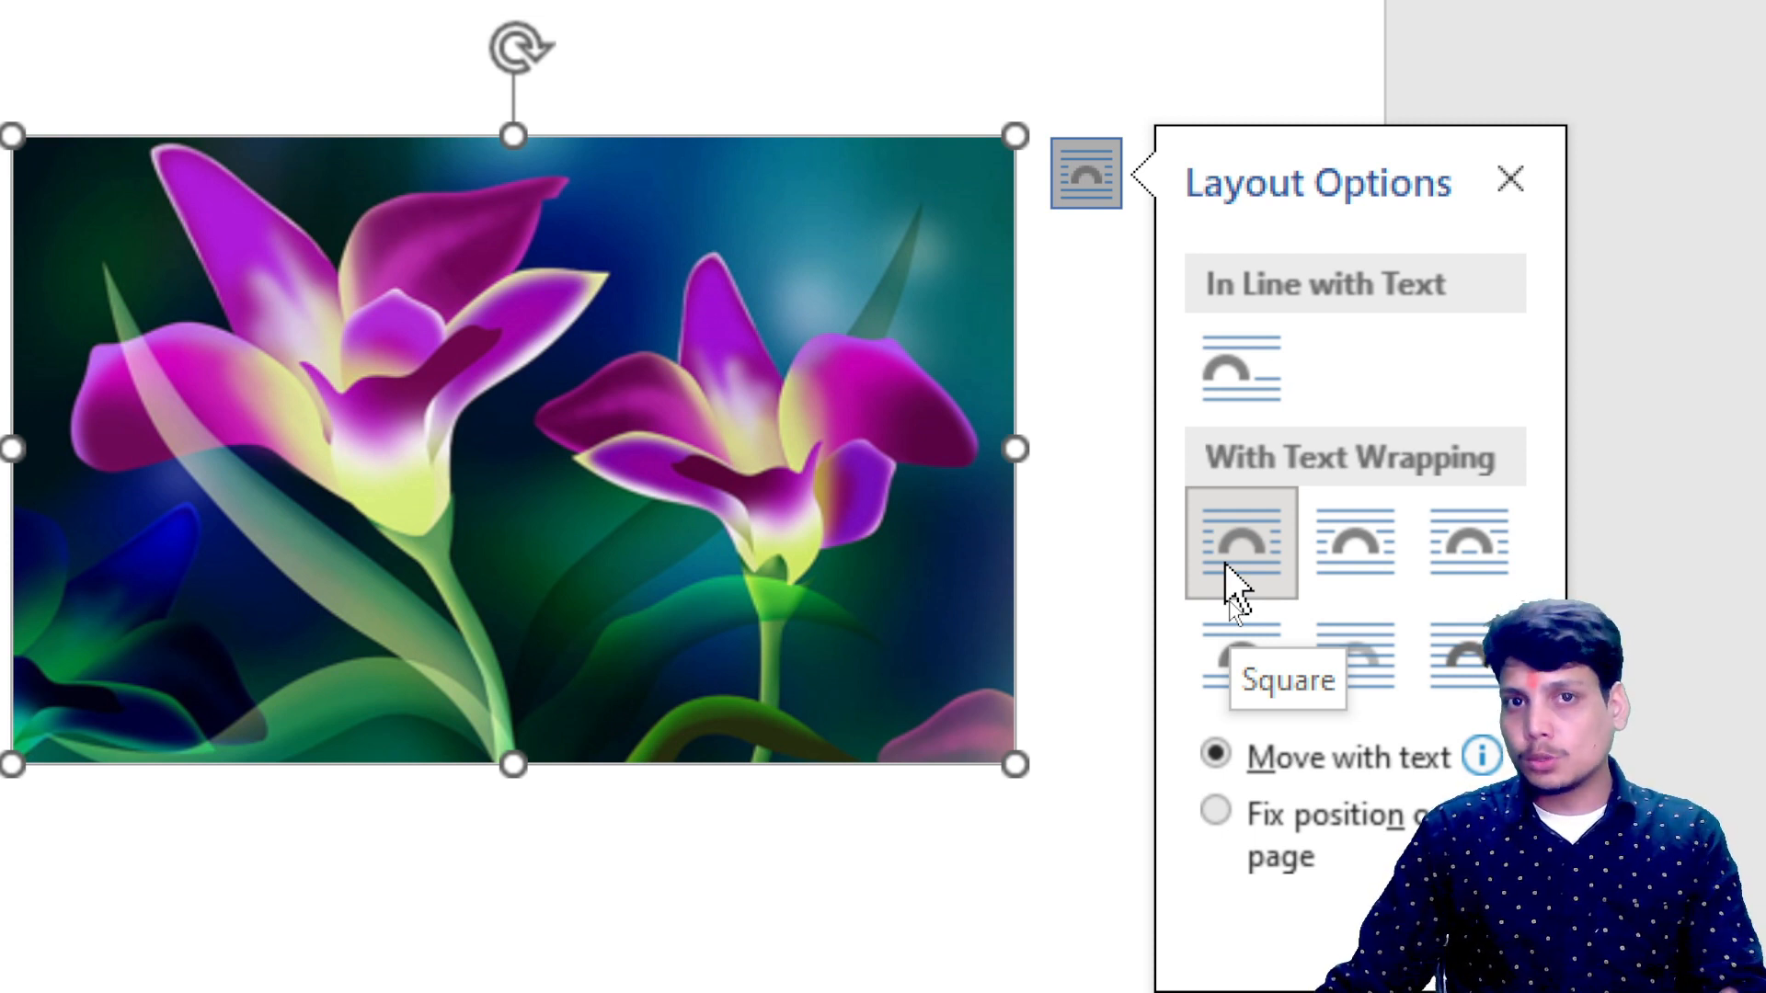
pyautogui.click(1534, 184)
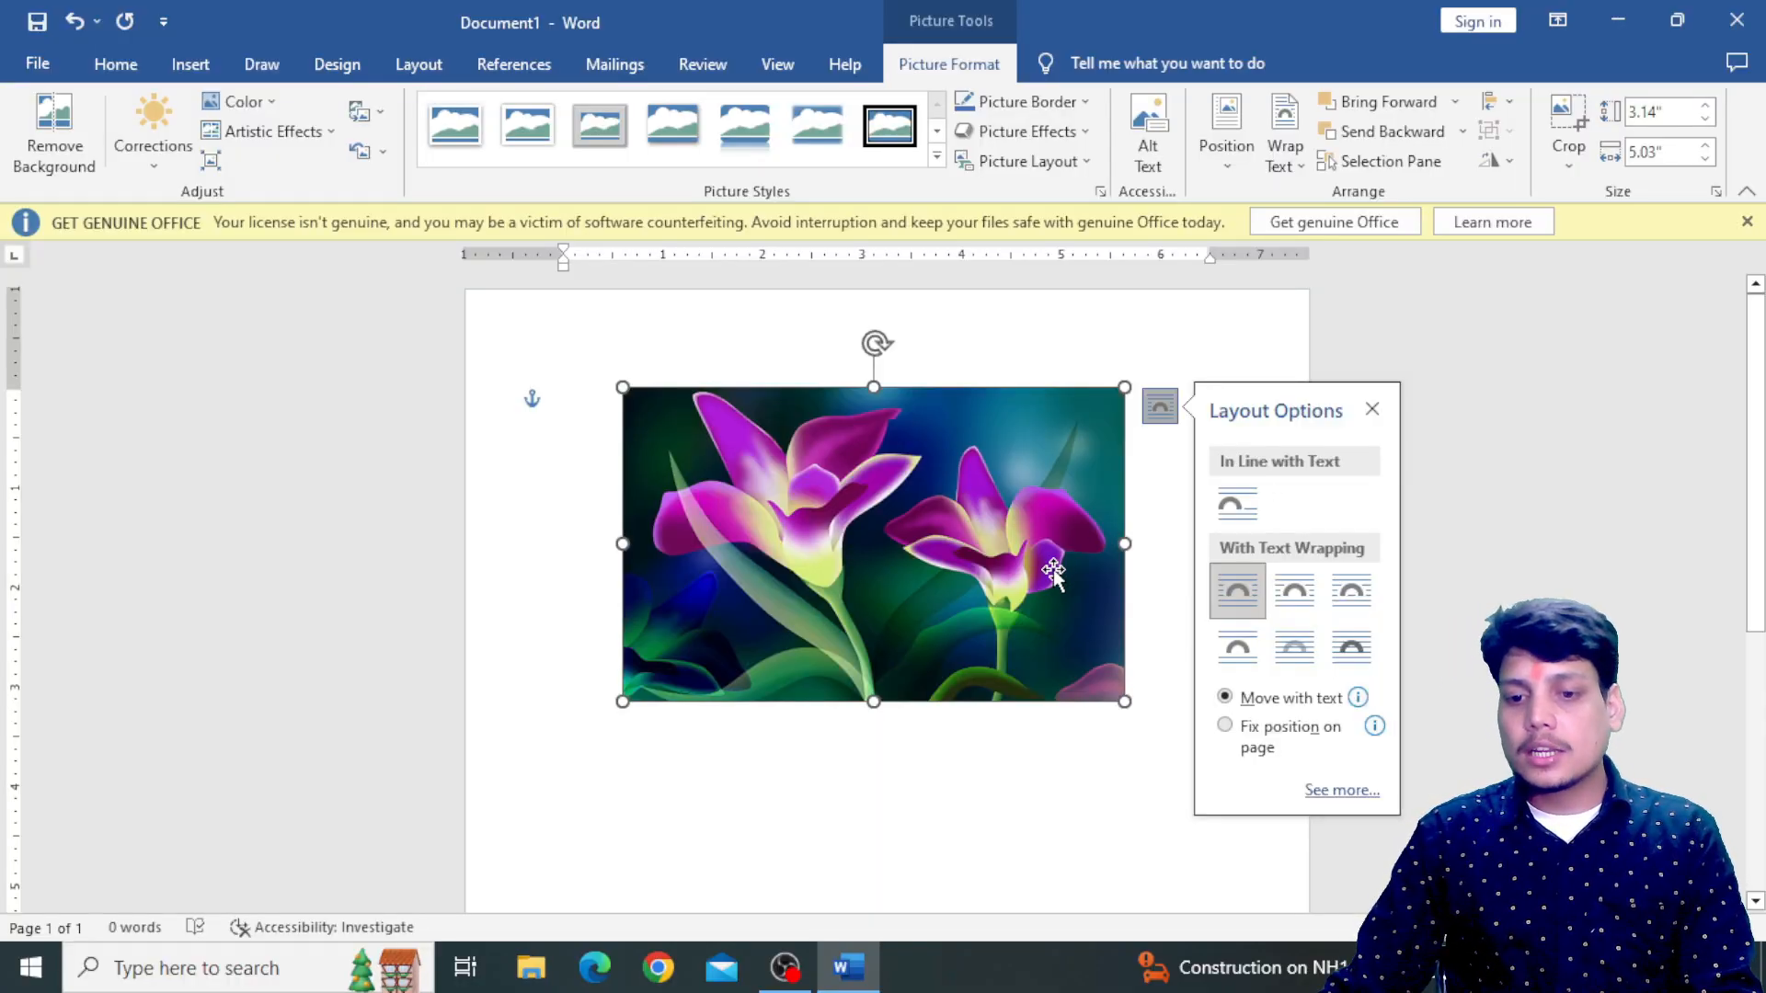
# - Resize the flower picture to about 2.64" by 4.22" and reposition it slightly below the page's top margin
pyautogui.moveTo(1124, 702); pyautogui.dragTo(973, 603)
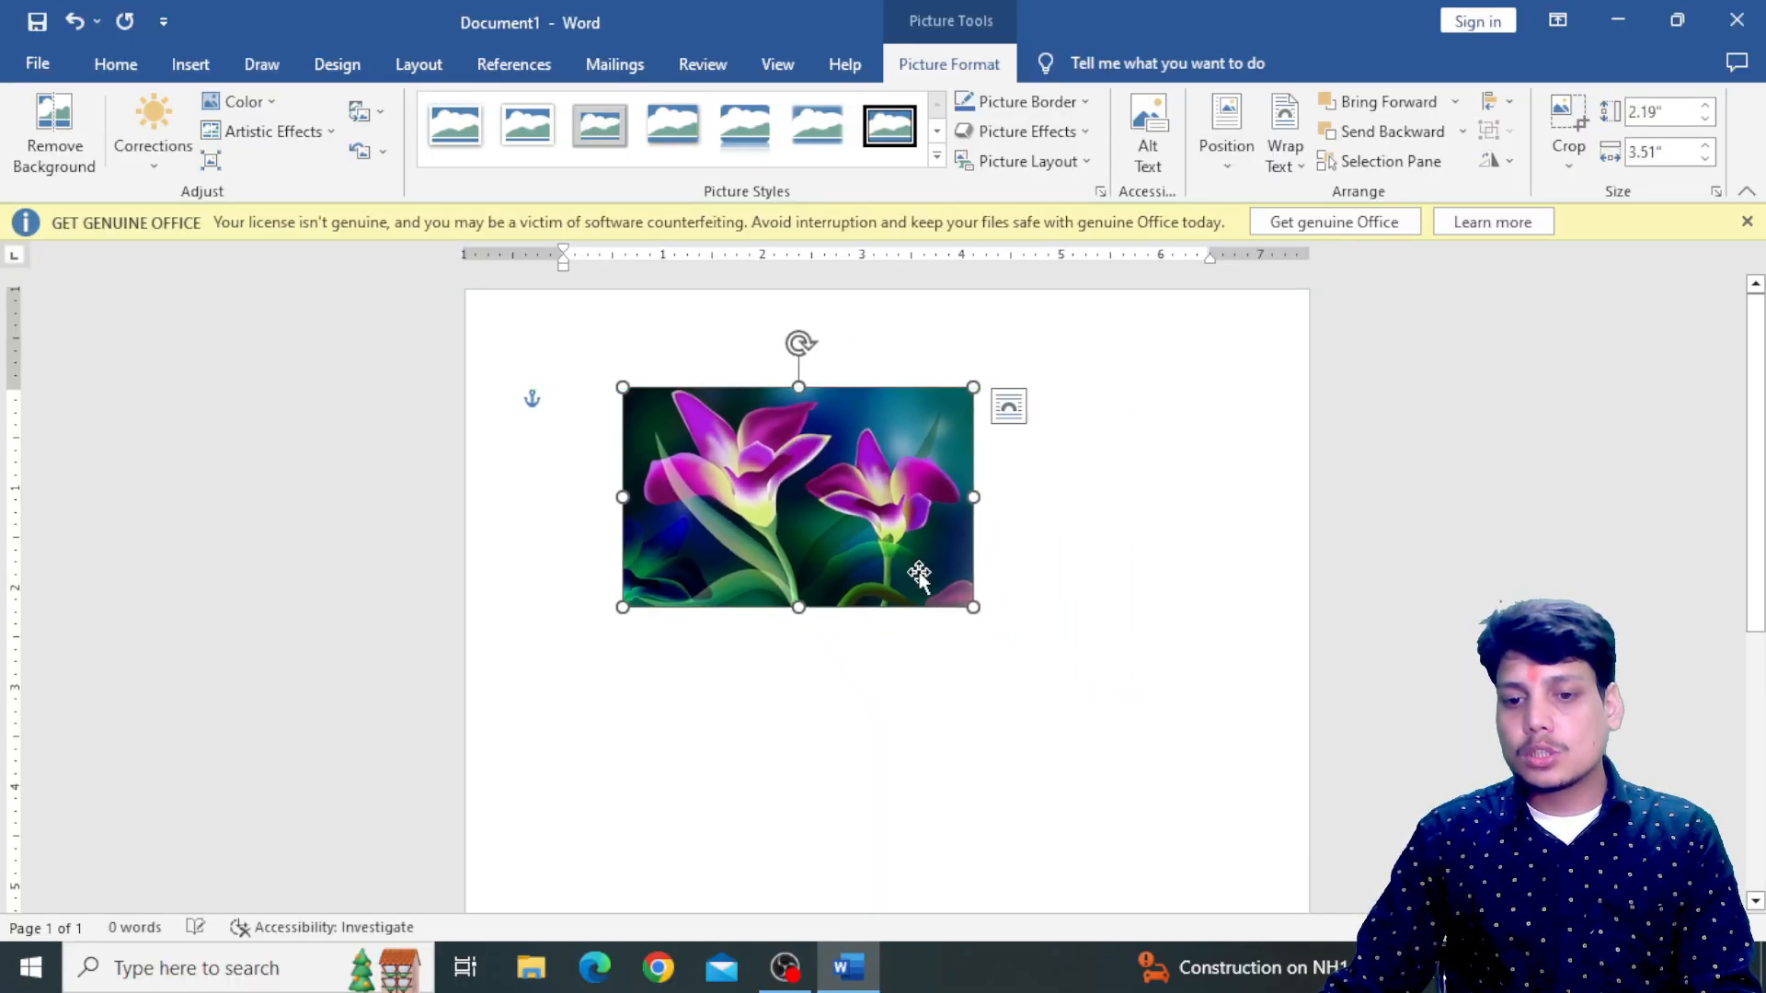
pyautogui.moveTo(887, 543); pyautogui.dragTo(984, 579)
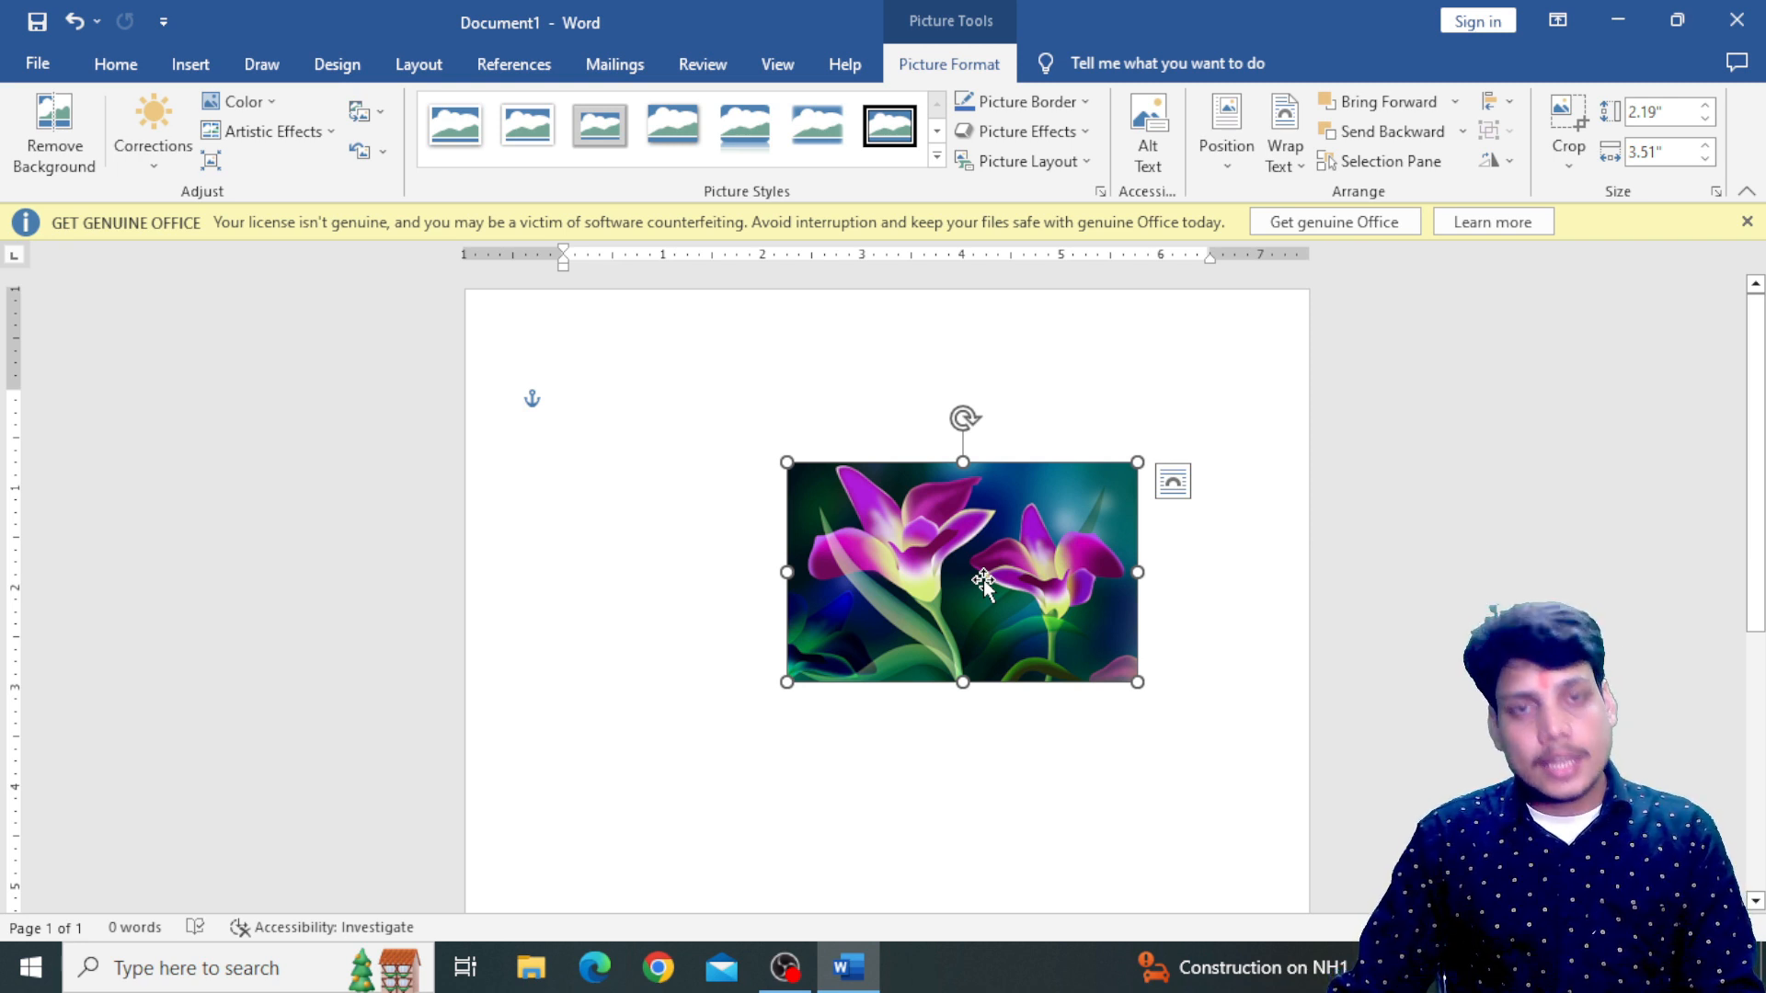
pyautogui.moveTo(787, 682); pyautogui.dragTo(732, 727)
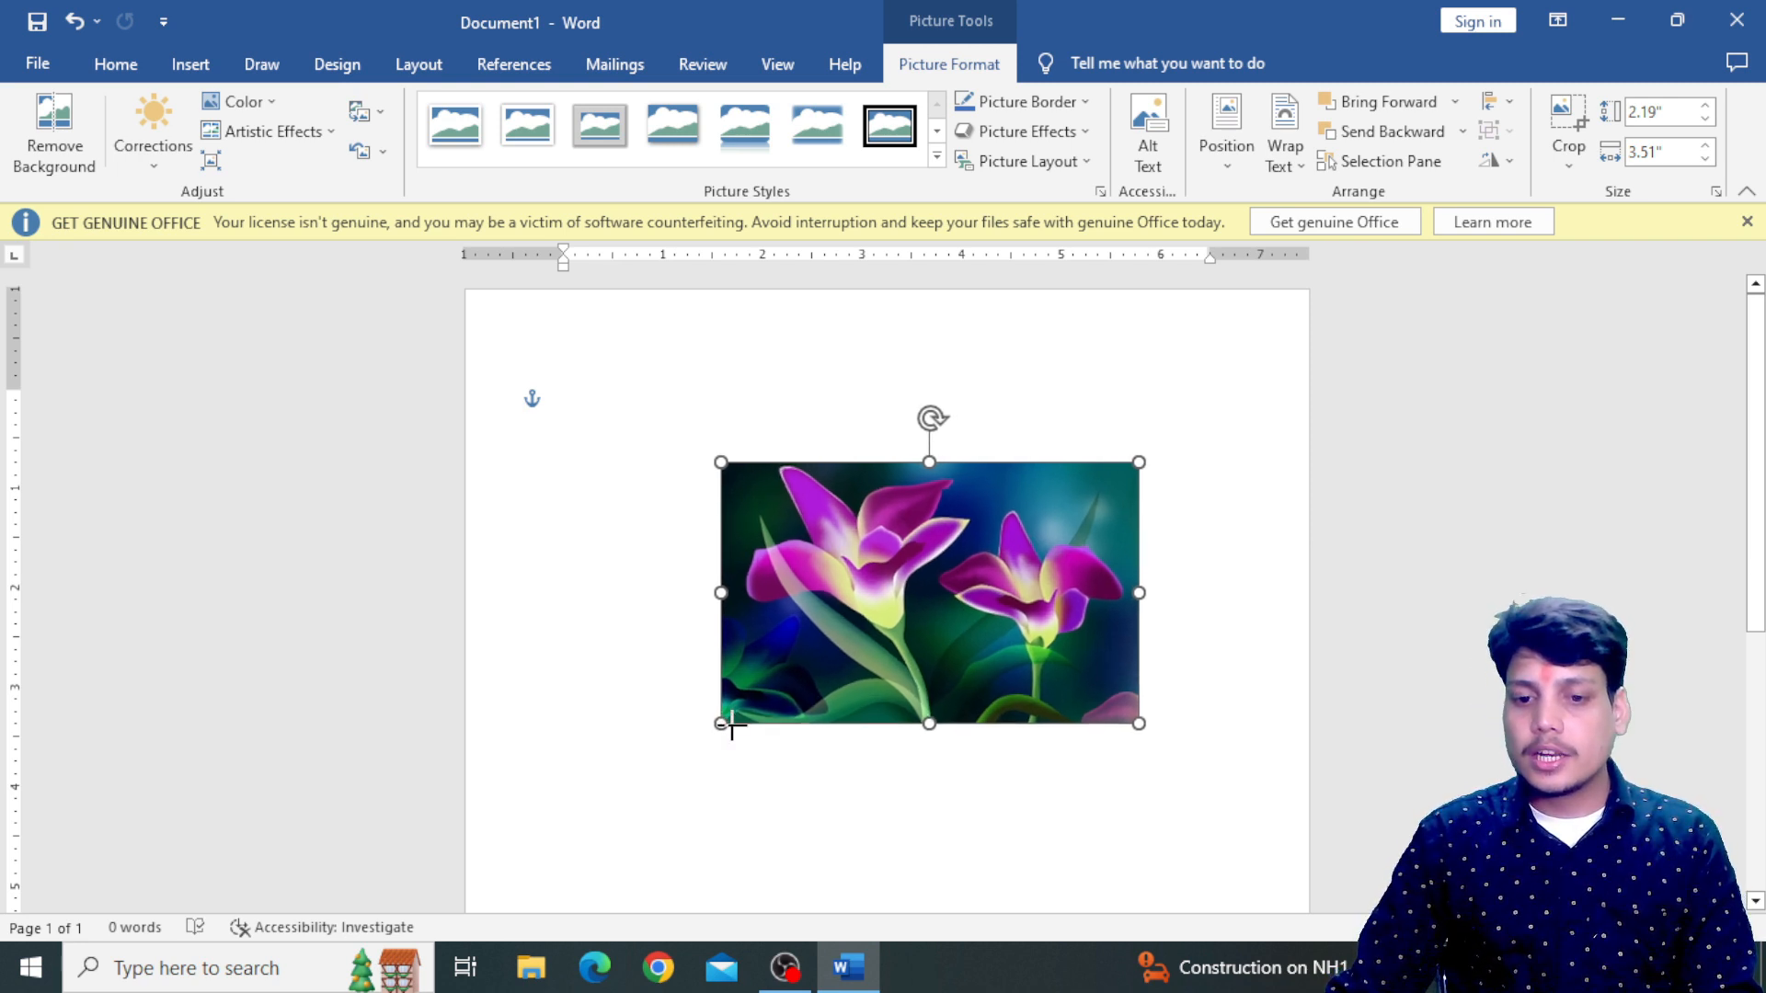
pyautogui.moveTo(887, 664)
pyautogui.mouseDown()
pyautogui.moveTo(921, 650)
pyautogui.moveTo(882, 633)
pyautogui.mouseUp()
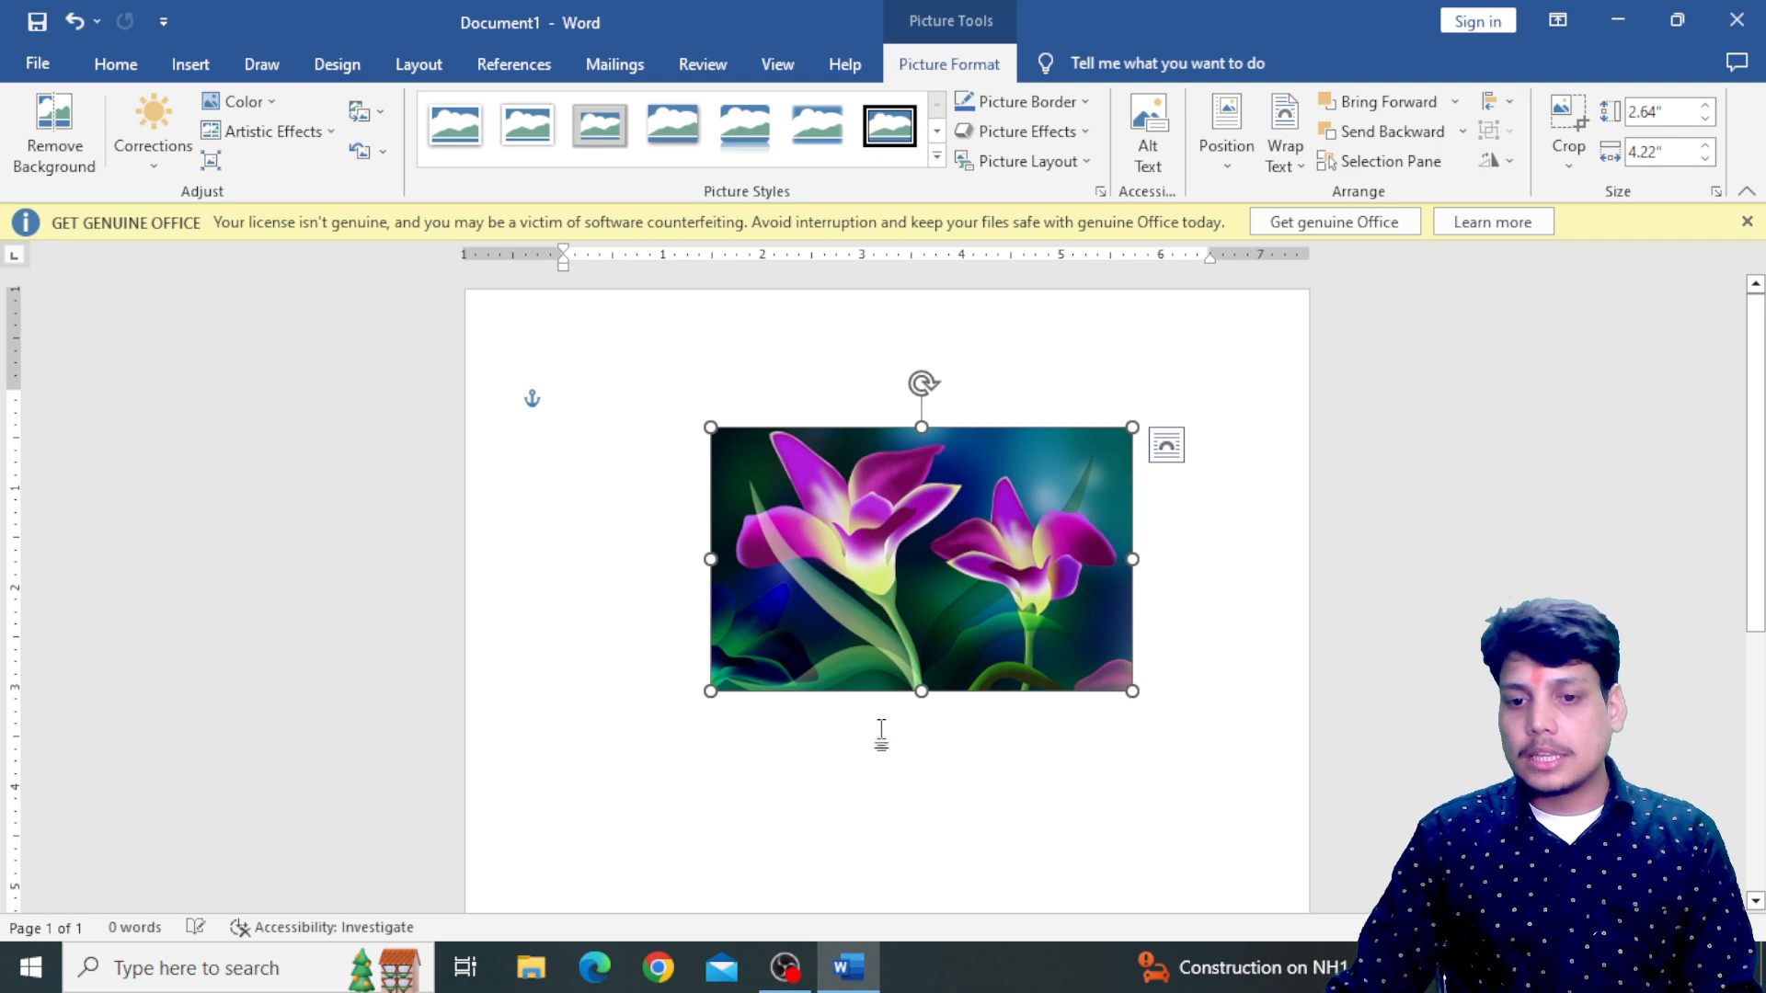
pyautogui.click(881, 738)
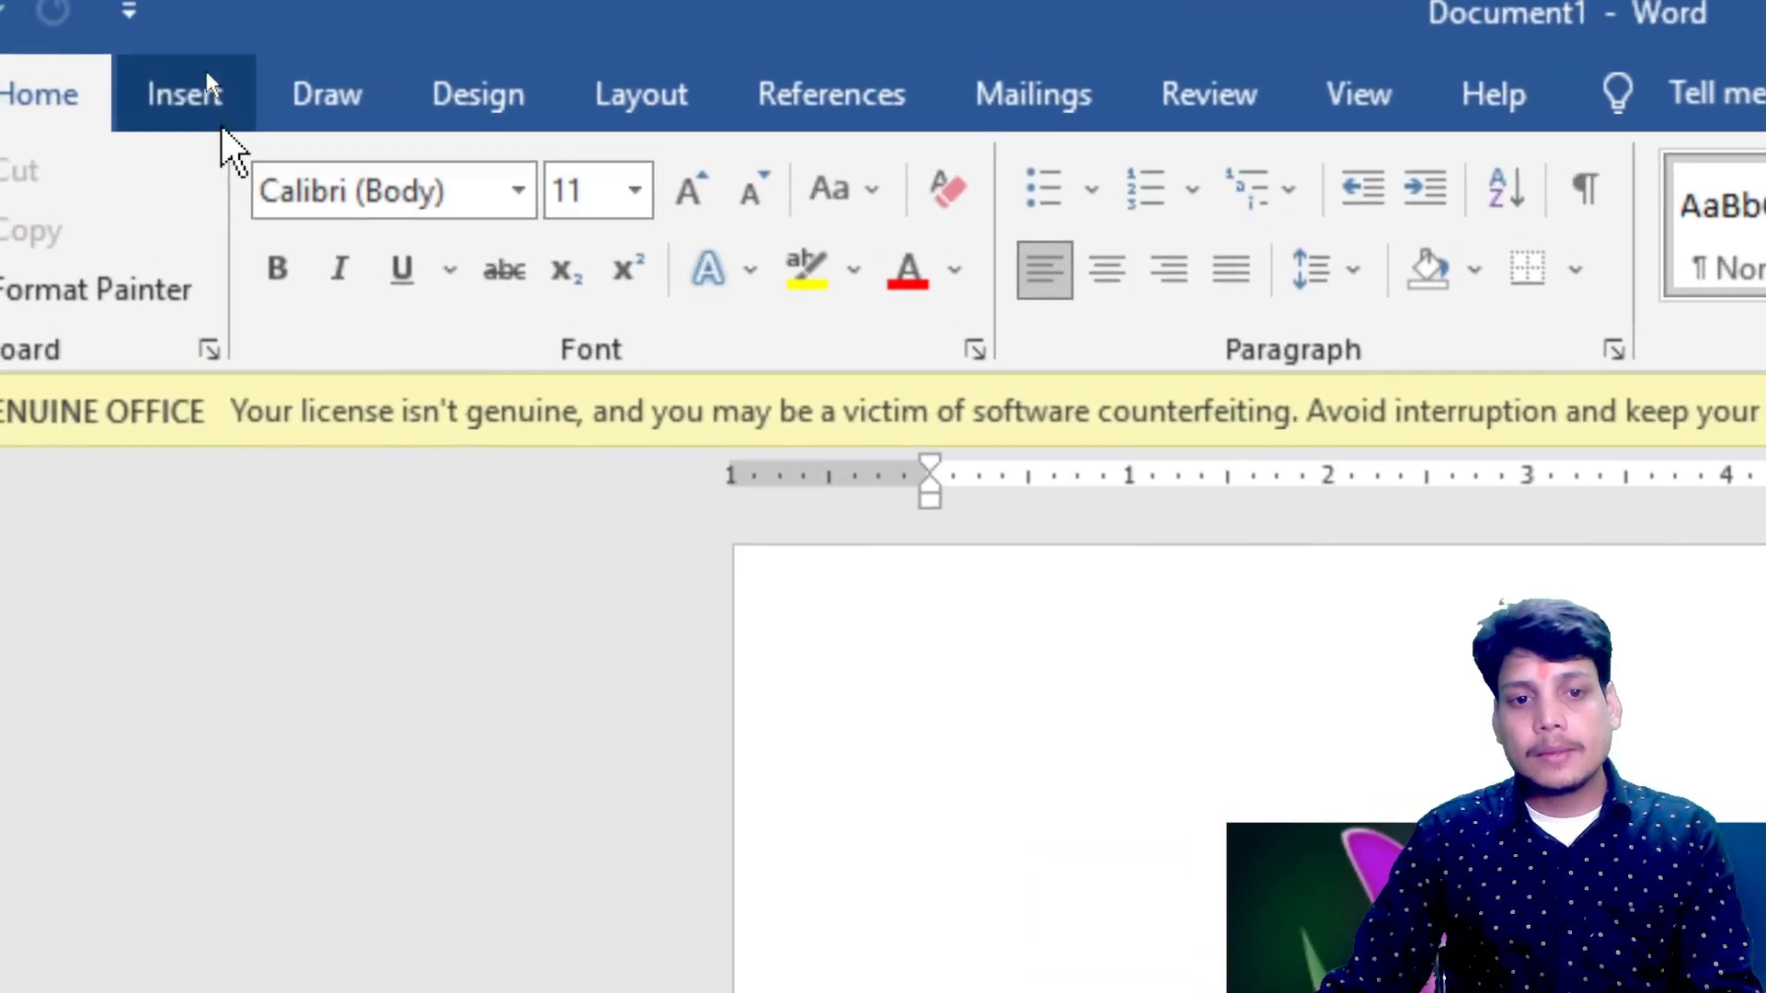
# - Try to insert the white flowers picture from an online picture search for "flowers"
pyautogui.click(188, 59)
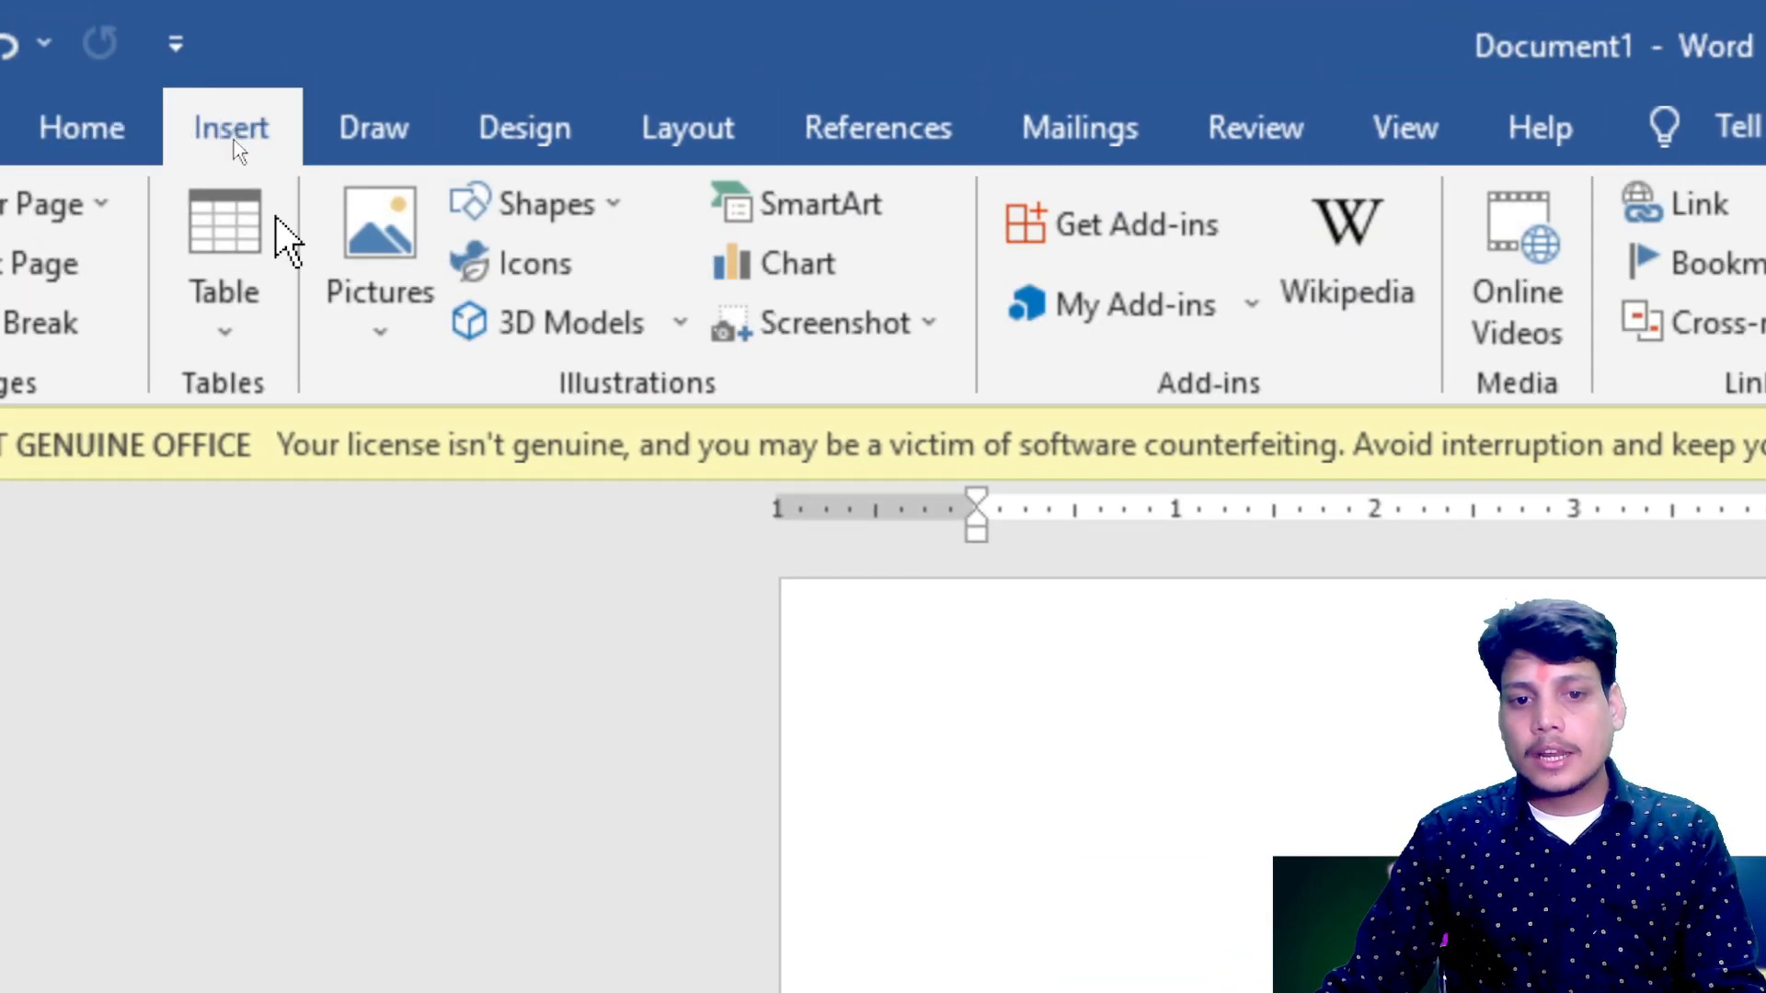
pyautogui.click(405, 318)
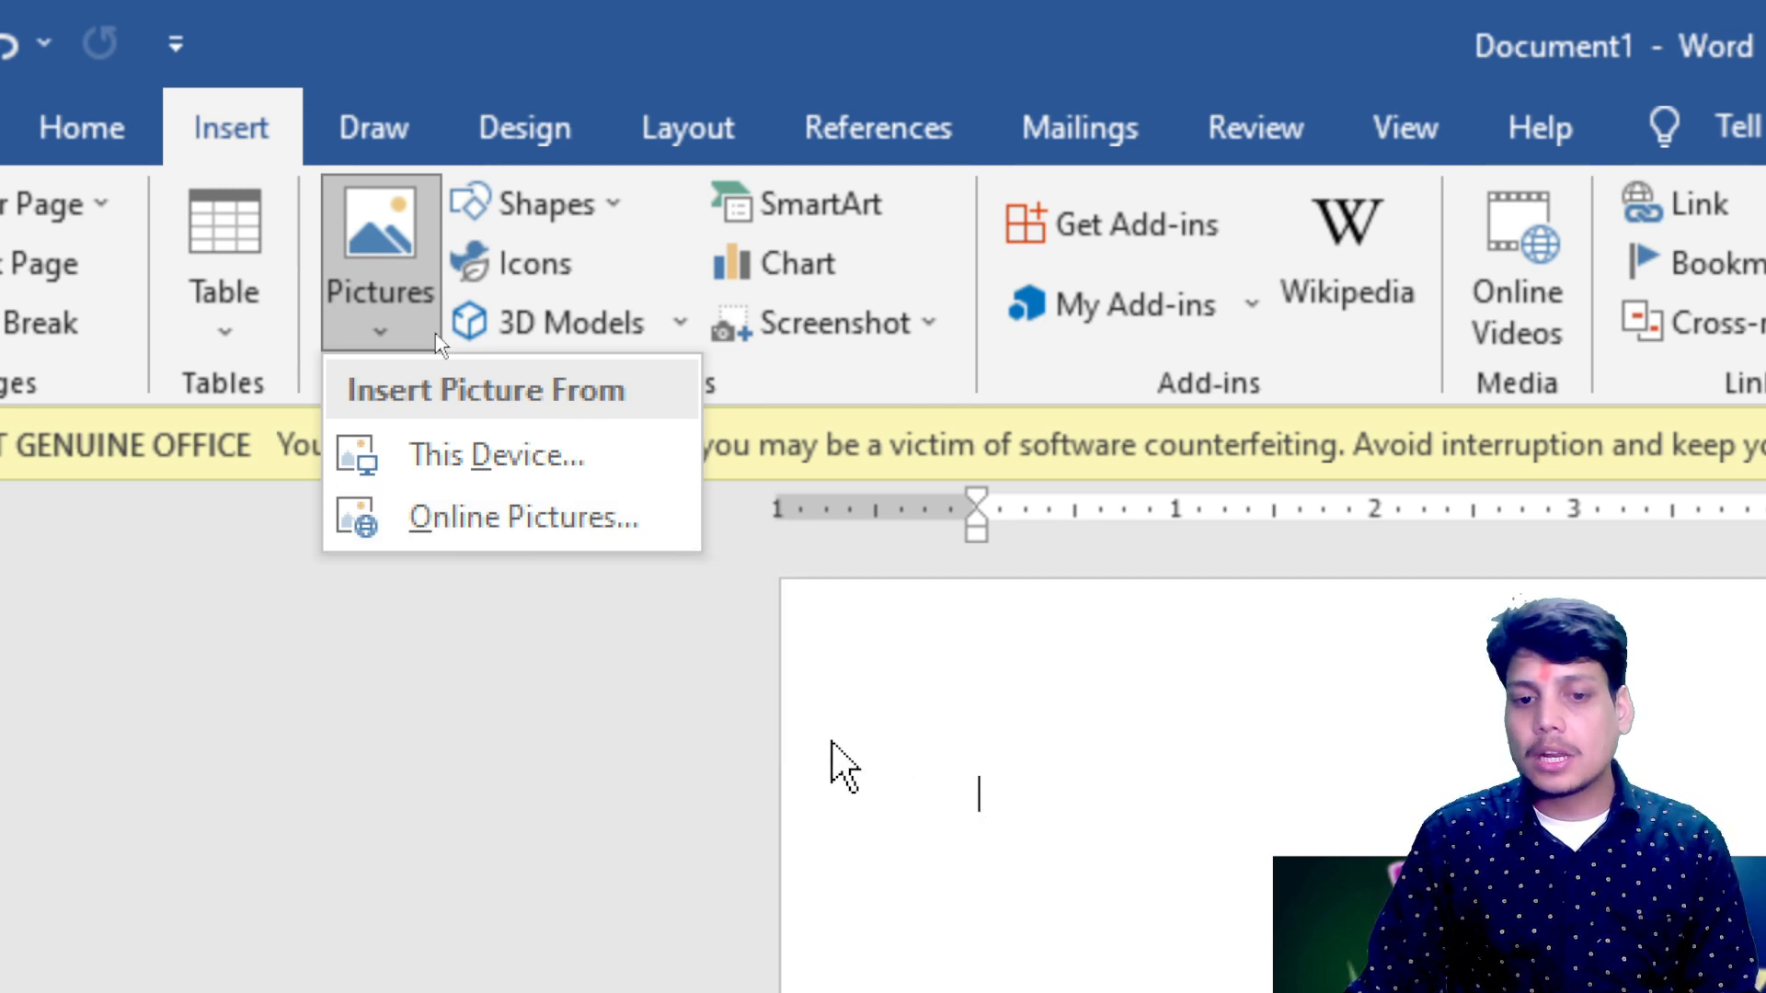
pyautogui.click(475, 539)
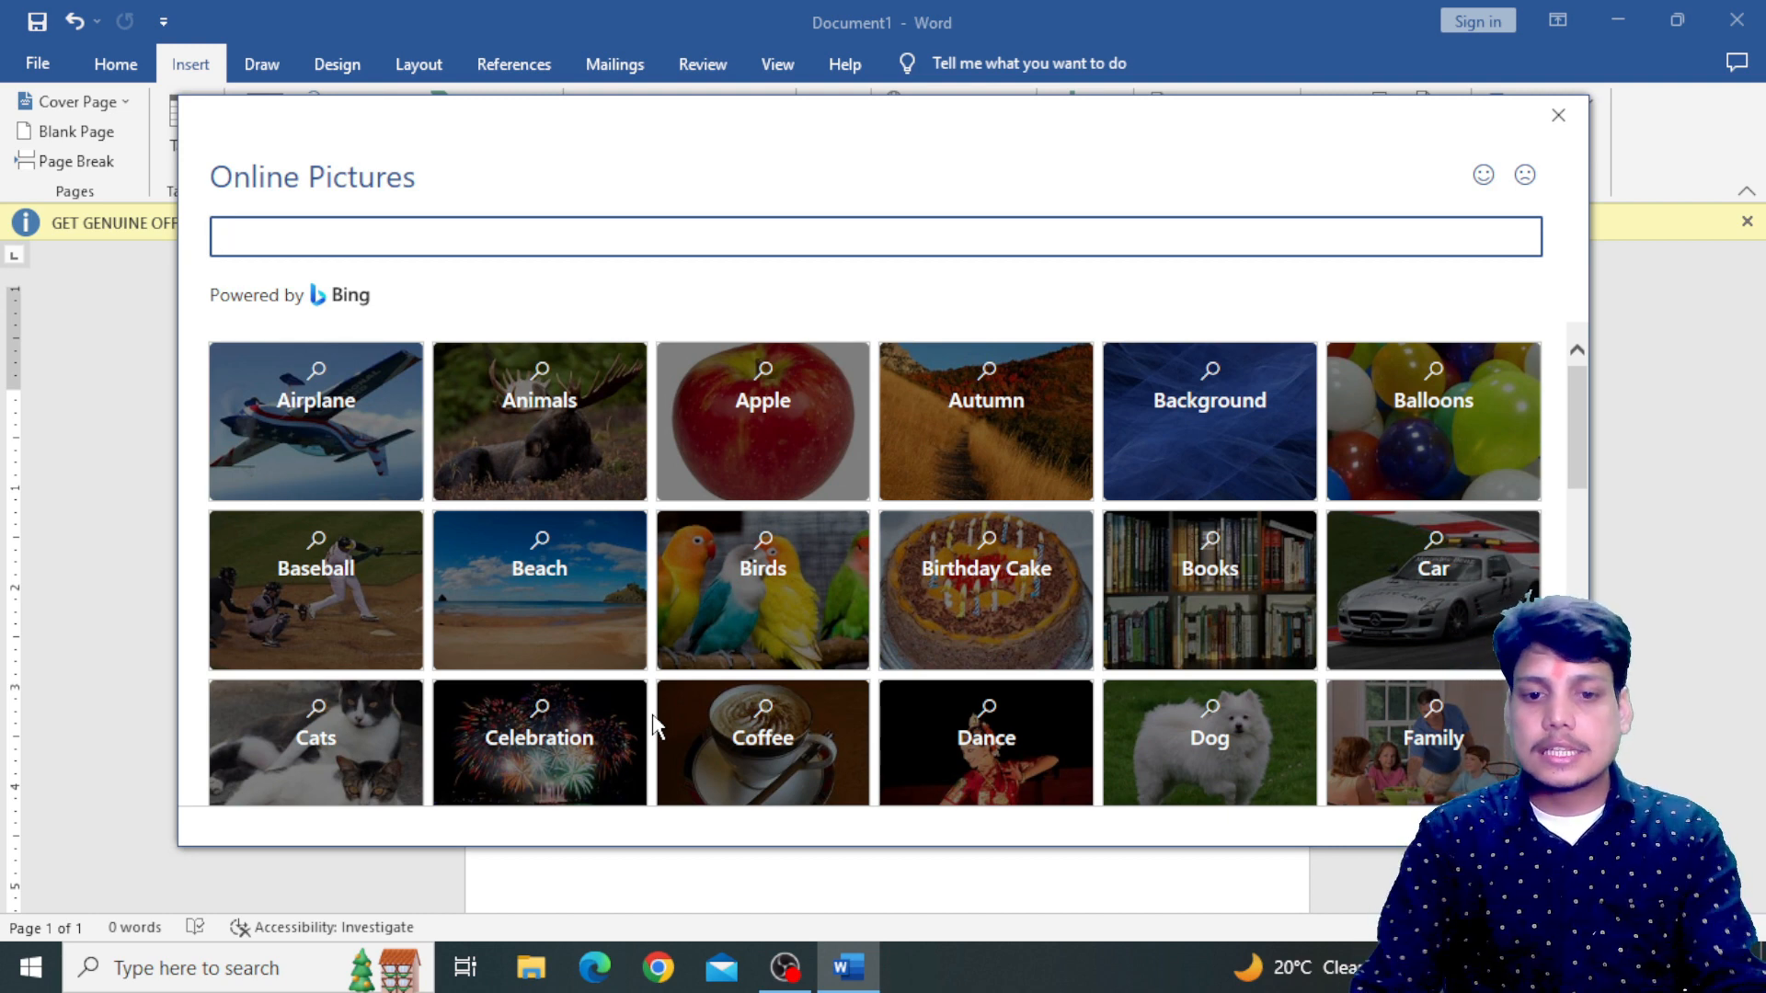
pyautogui.write('flow')
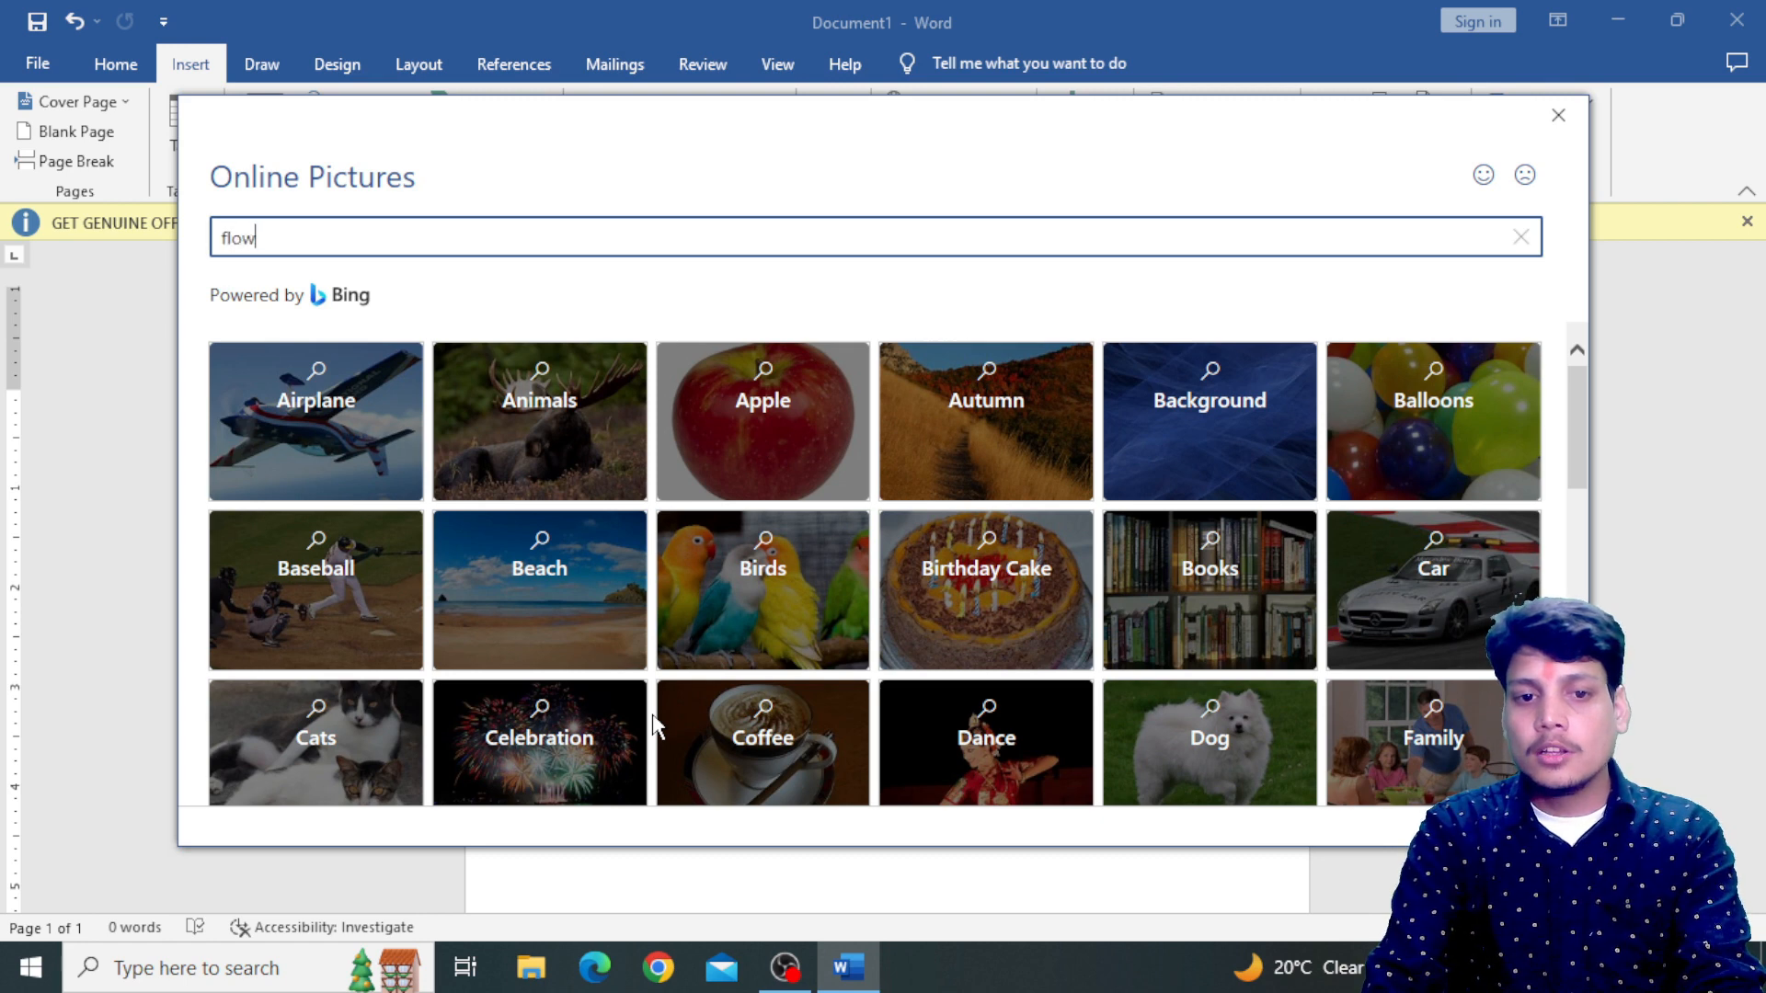
pyautogui.write('ers')
pyautogui.press('Return')
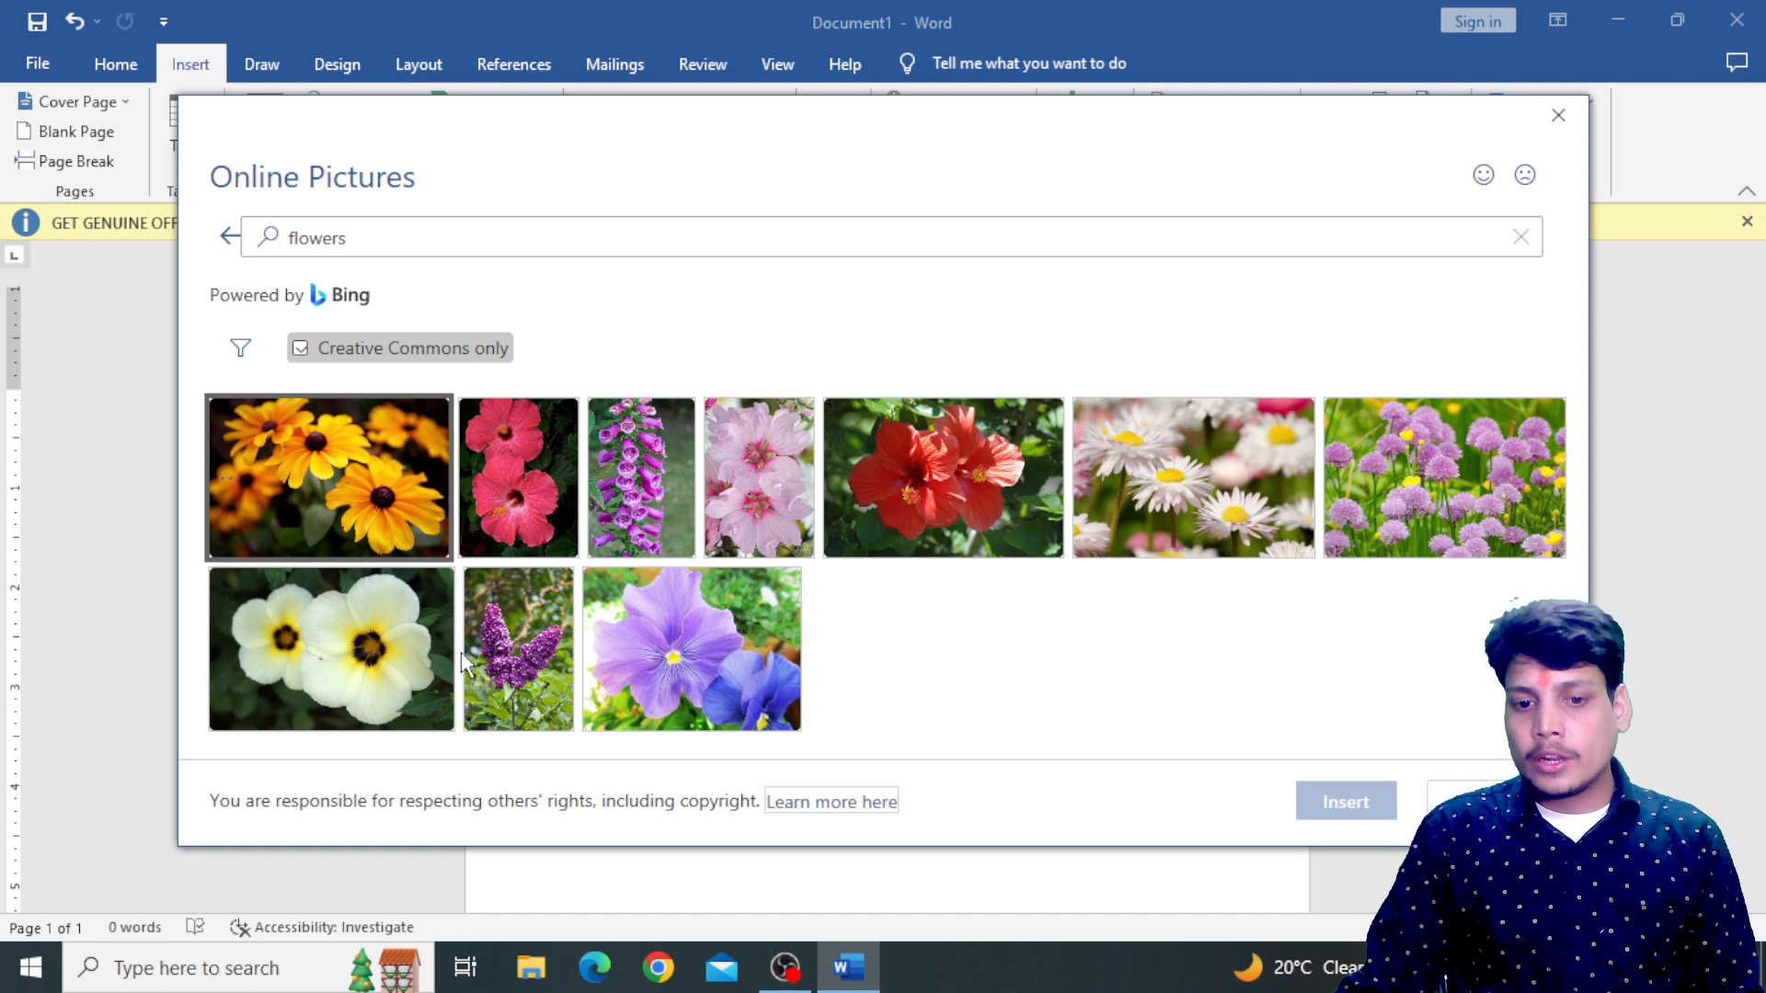
pyautogui.click(336, 662)
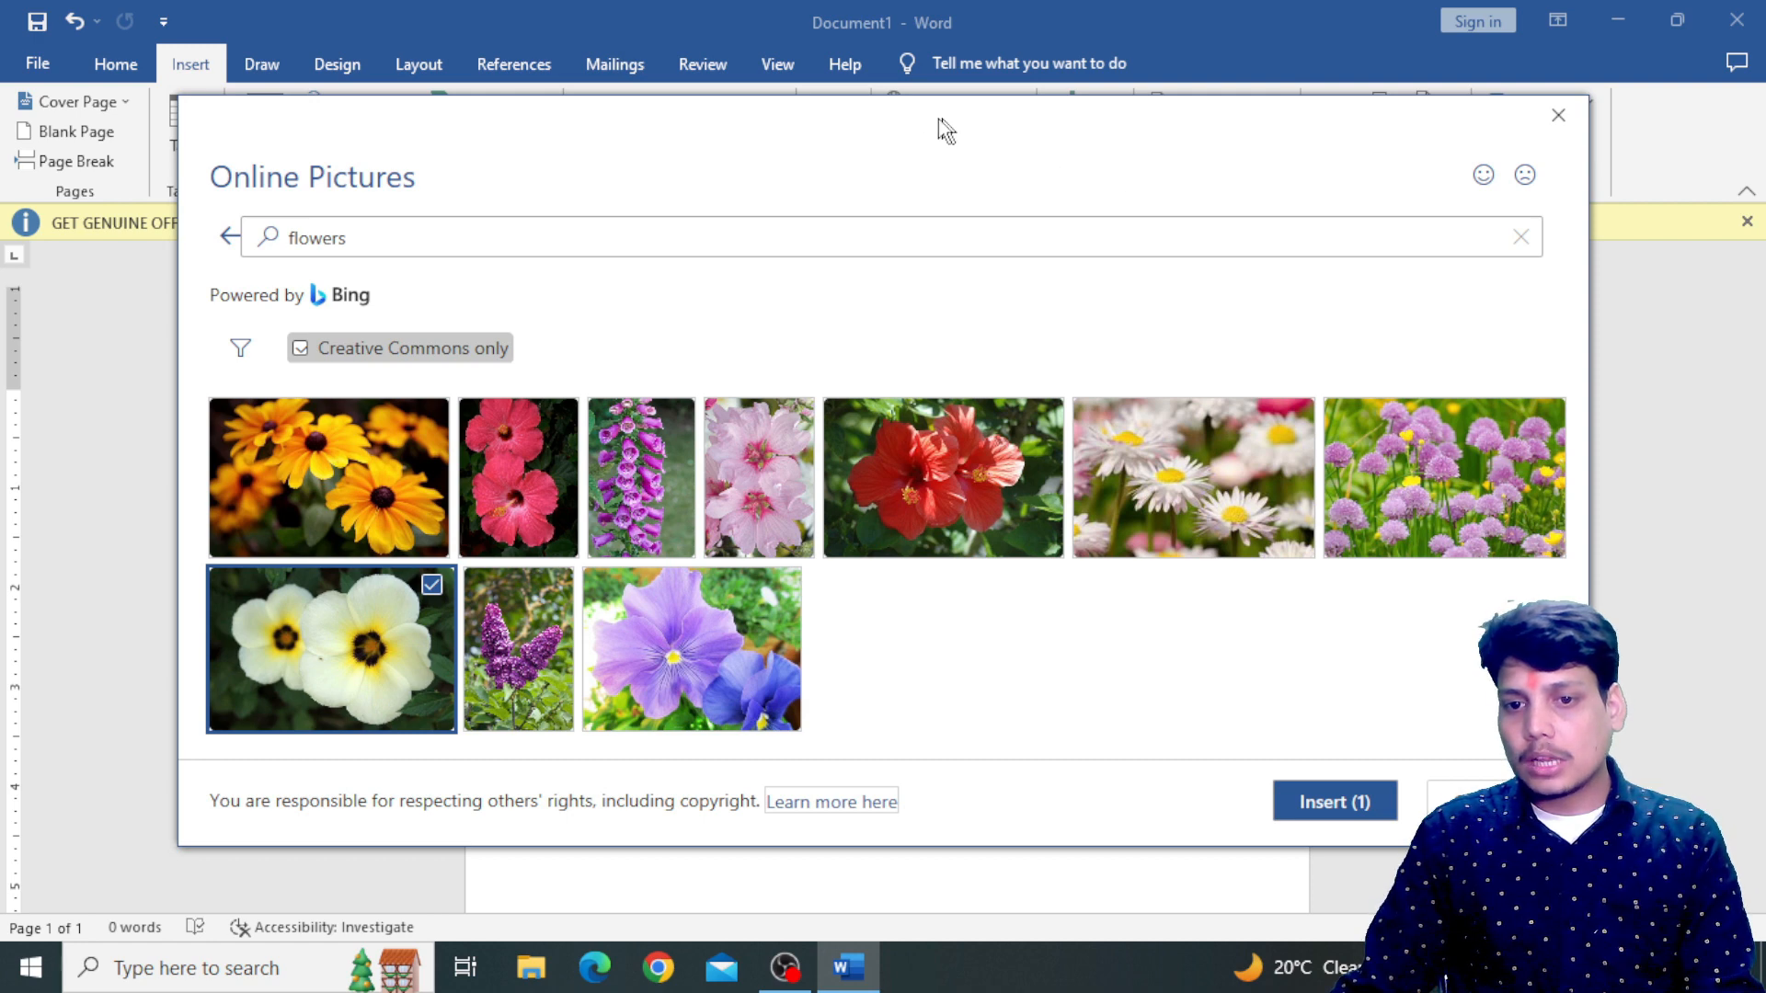
pyautogui.moveTo(939, 130); pyautogui.dragTo(635, 63)
pyautogui.click(1015, 743)
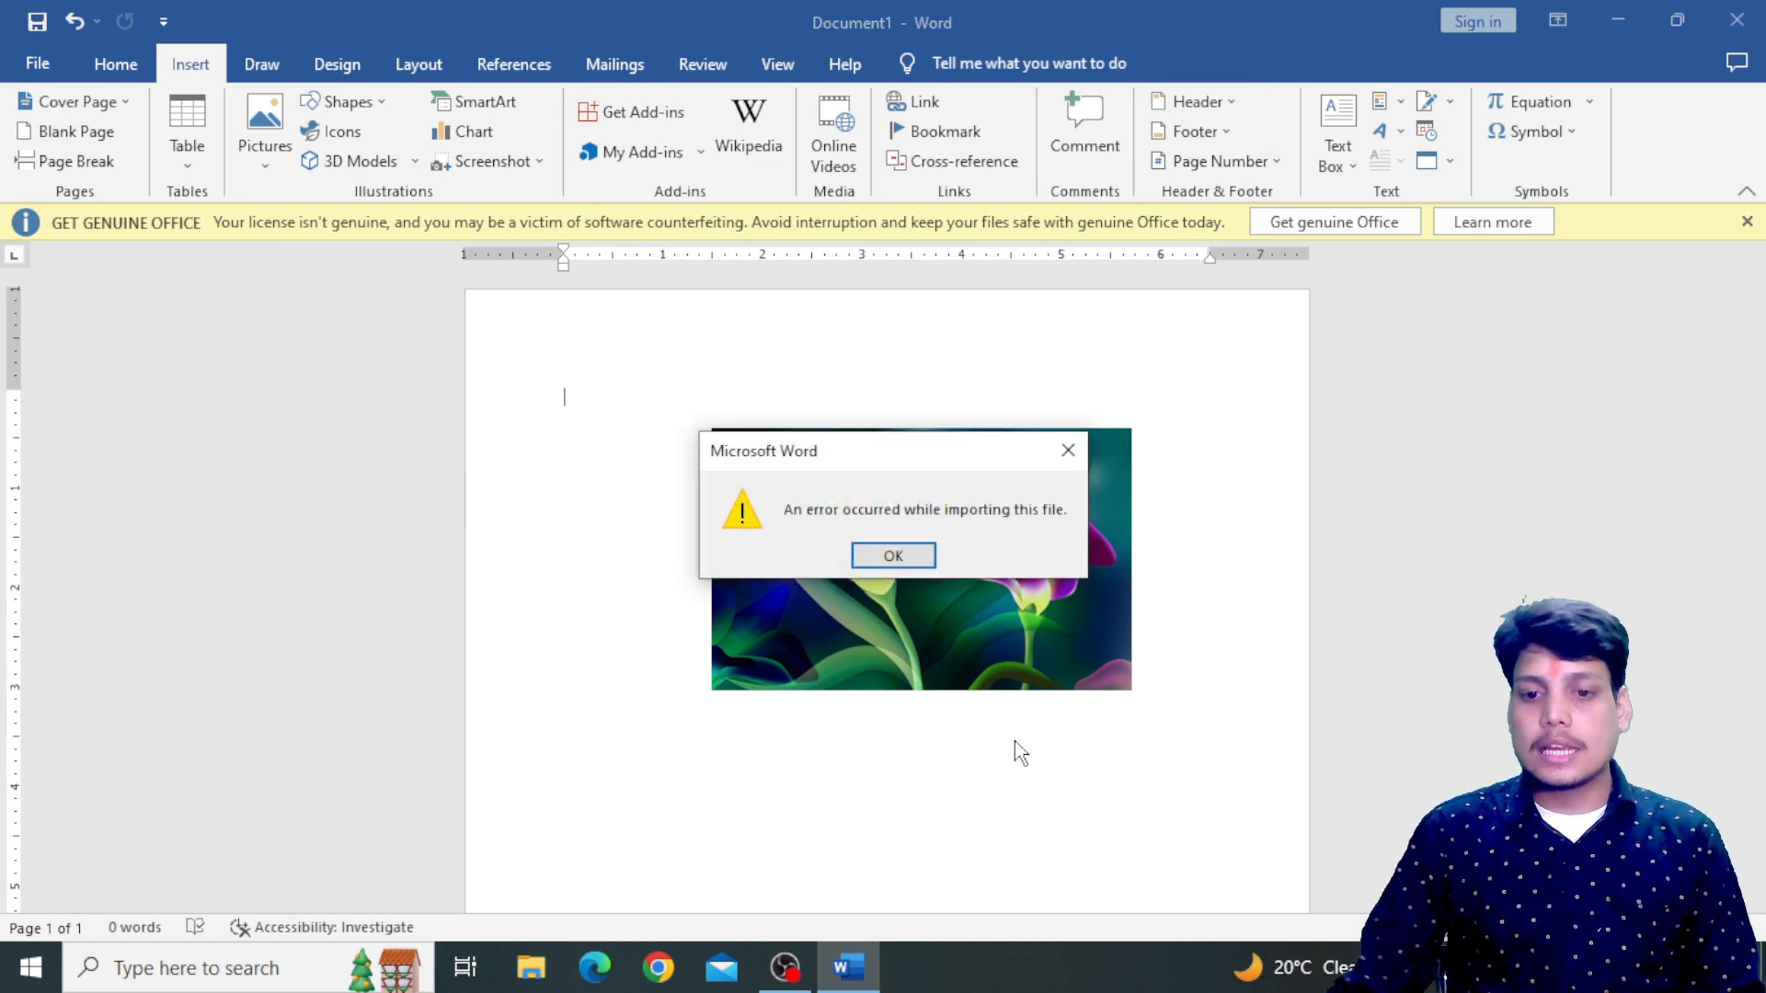
pyautogui.click(888, 556)
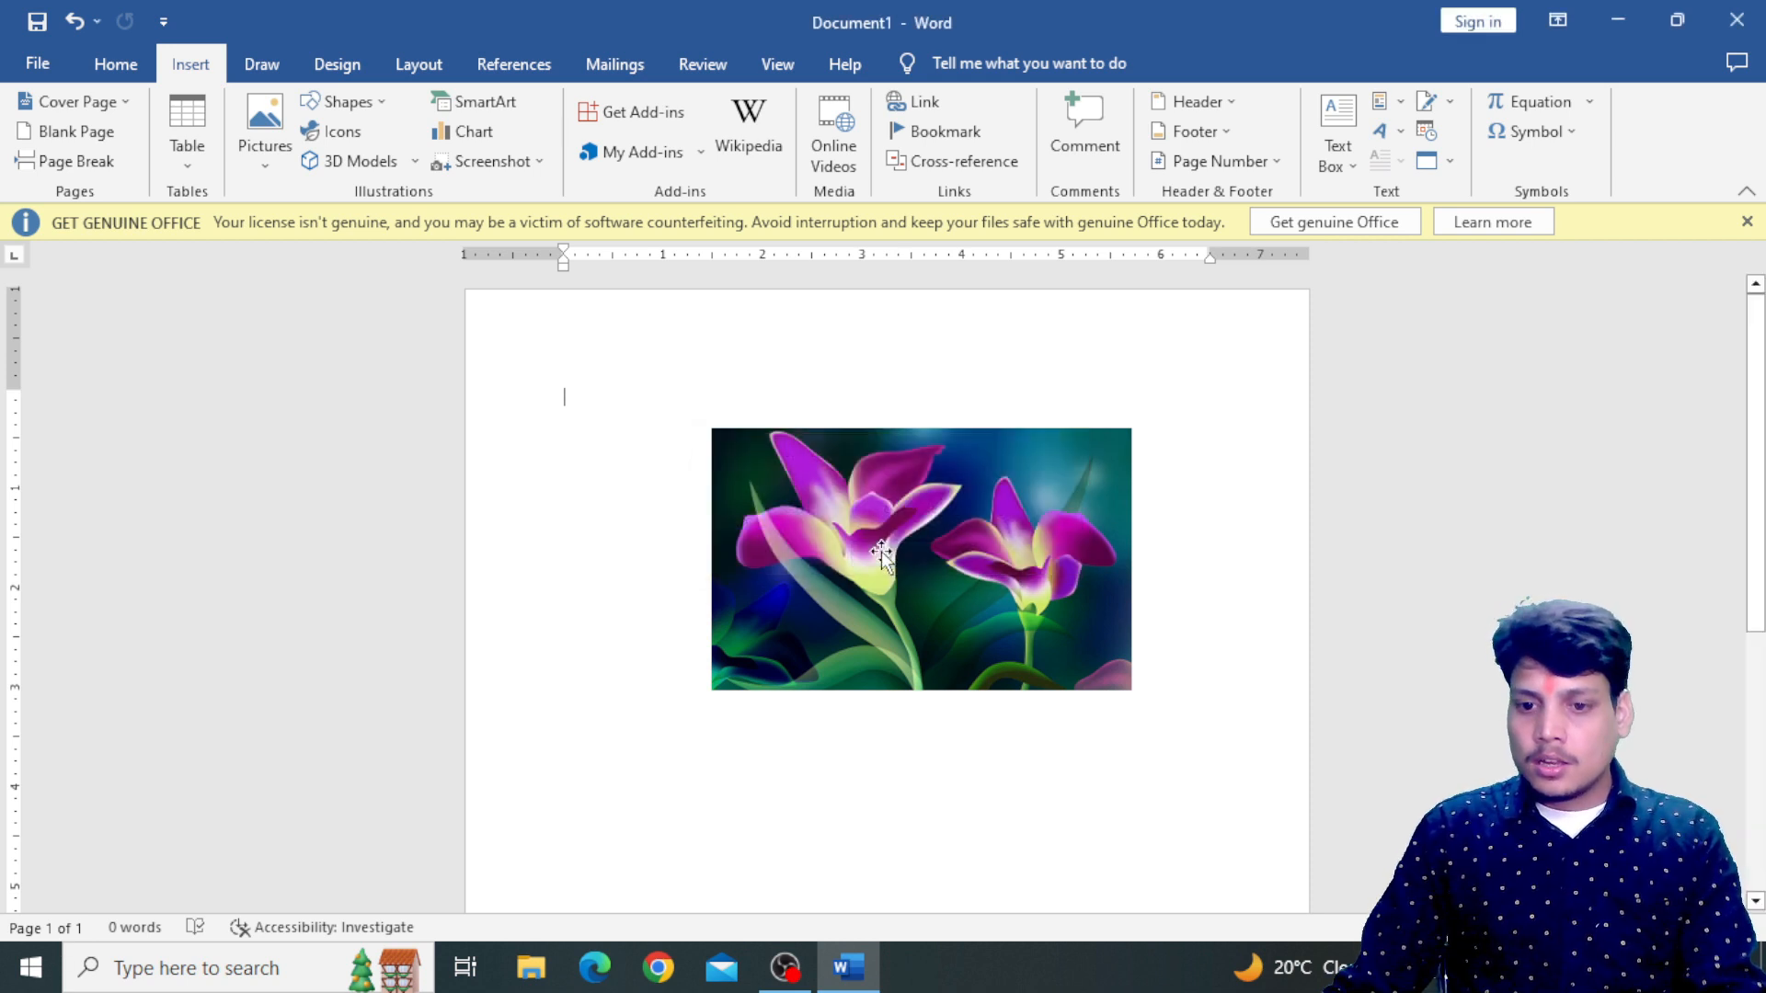
# - Move the flower picture lower on the page and insert an online picture of a colourful parrot
pyautogui.click(853, 554)
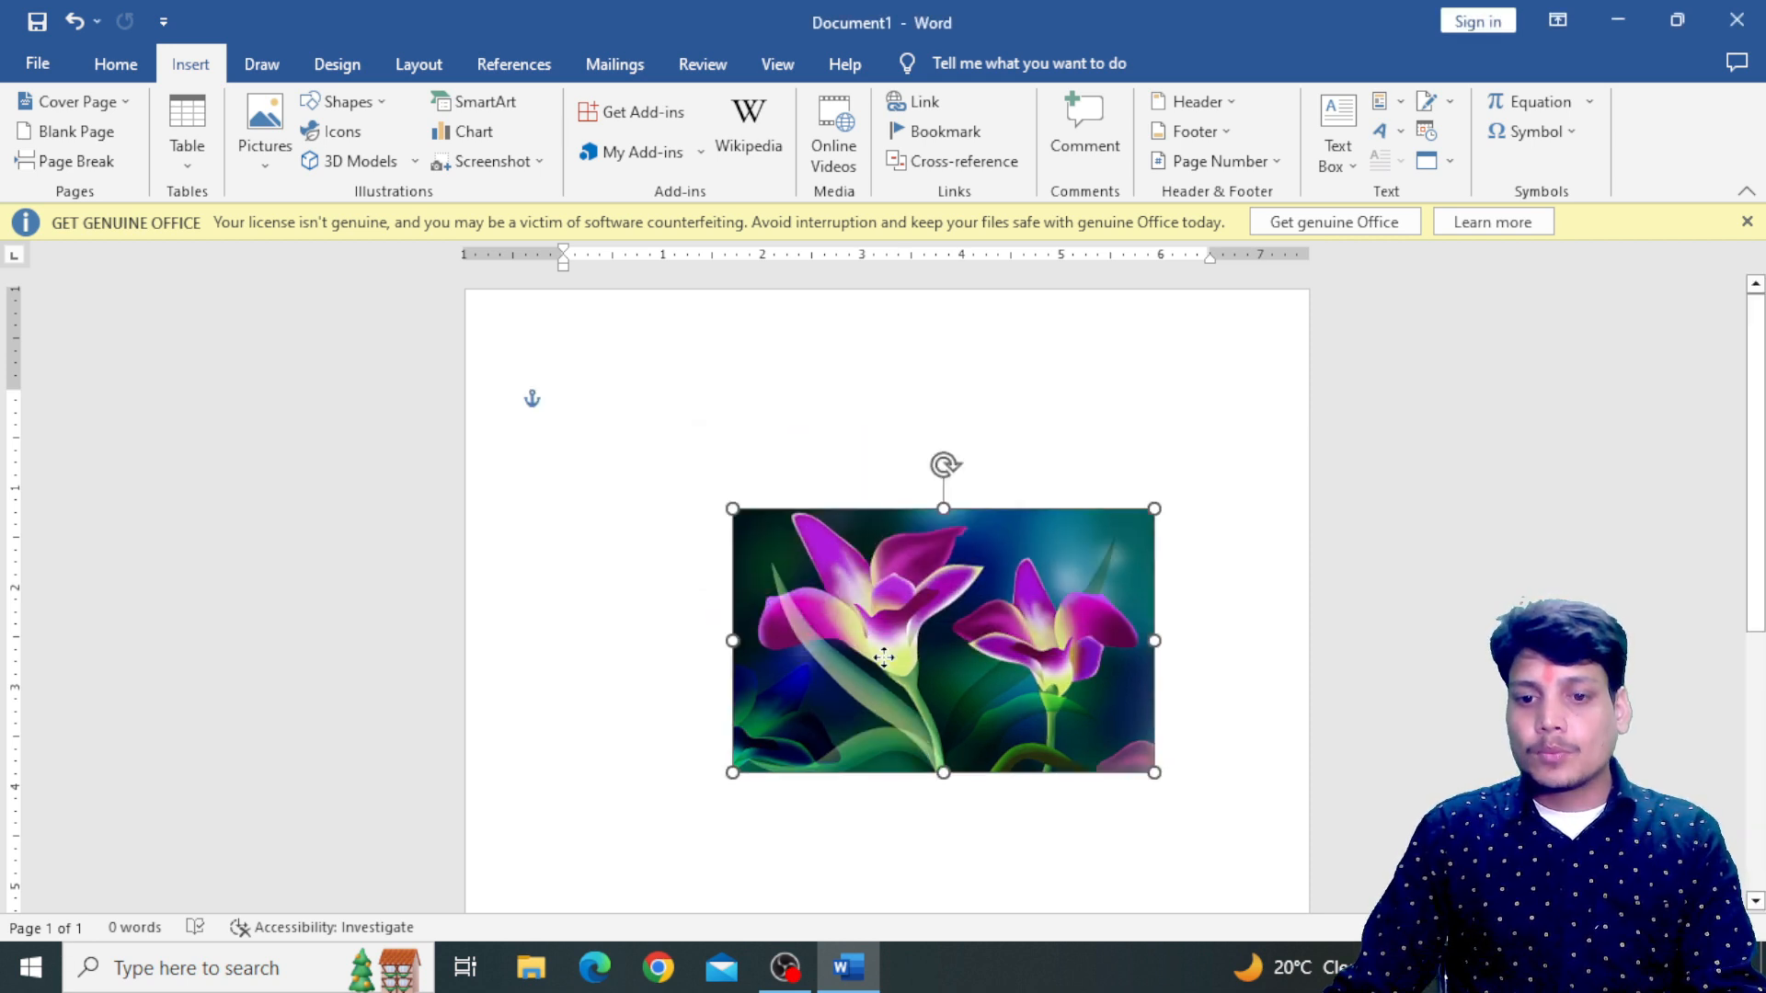
pyautogui.click(631, 425)
pyautogui.click(263, 146)
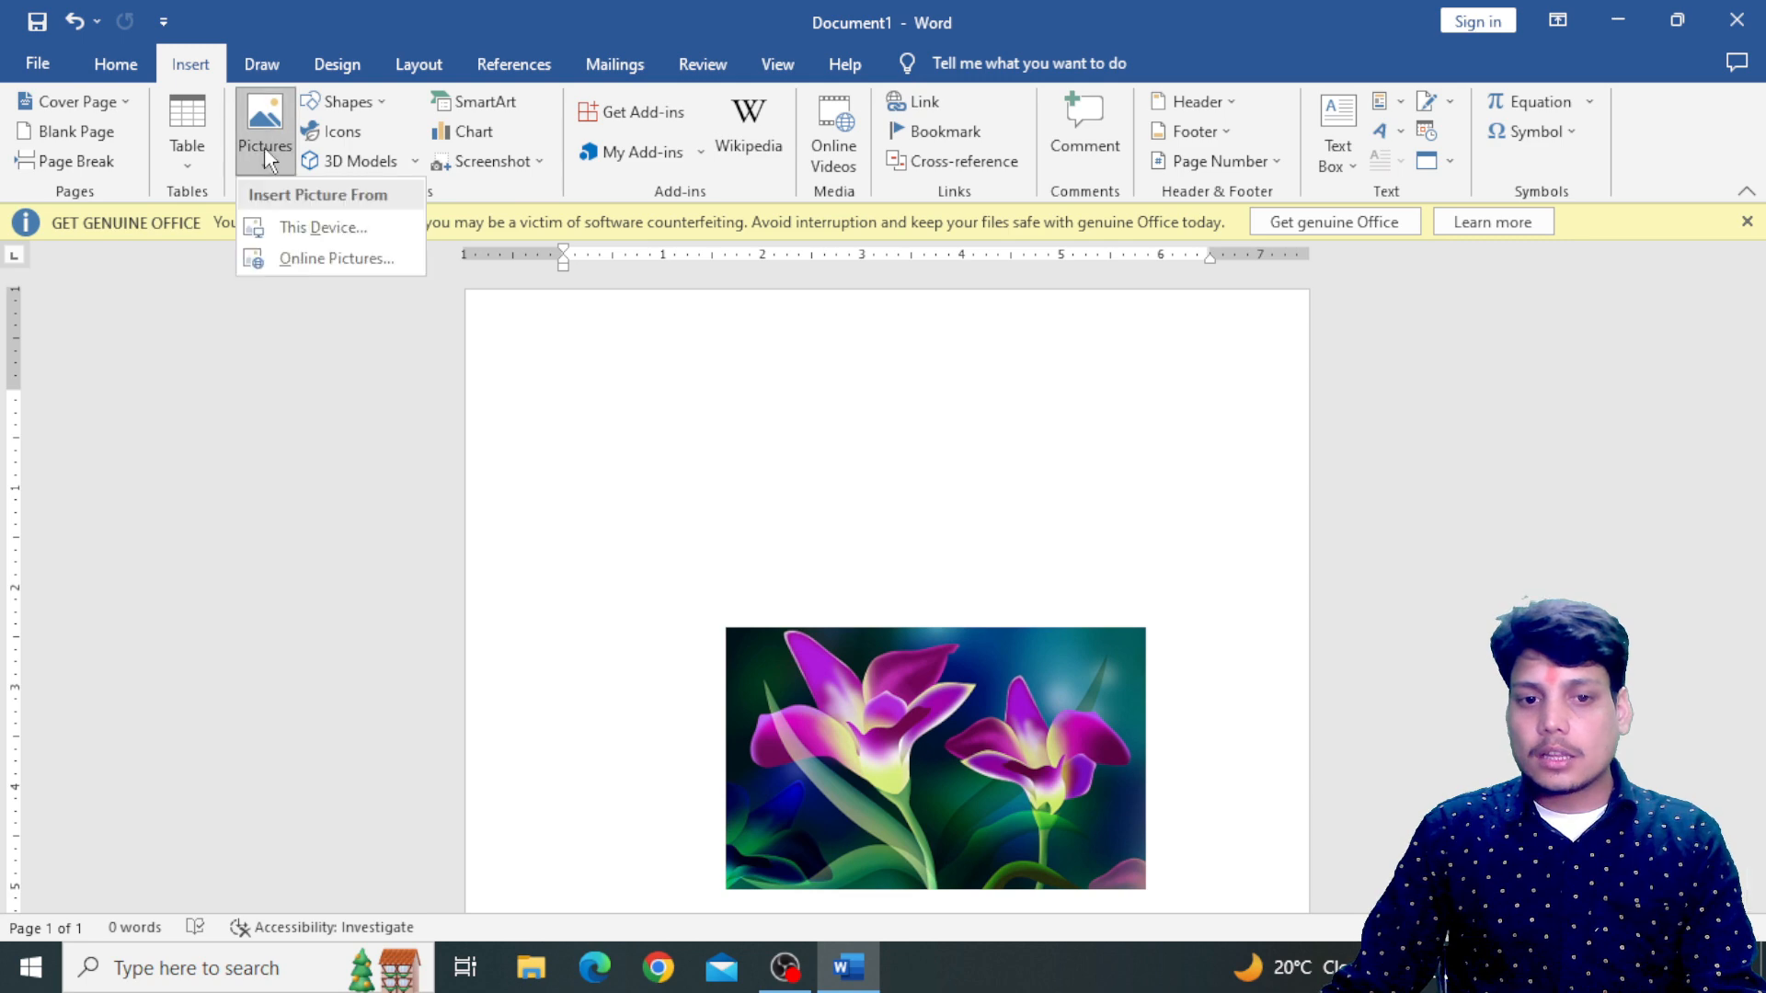
pyautogui.click(300, 259)
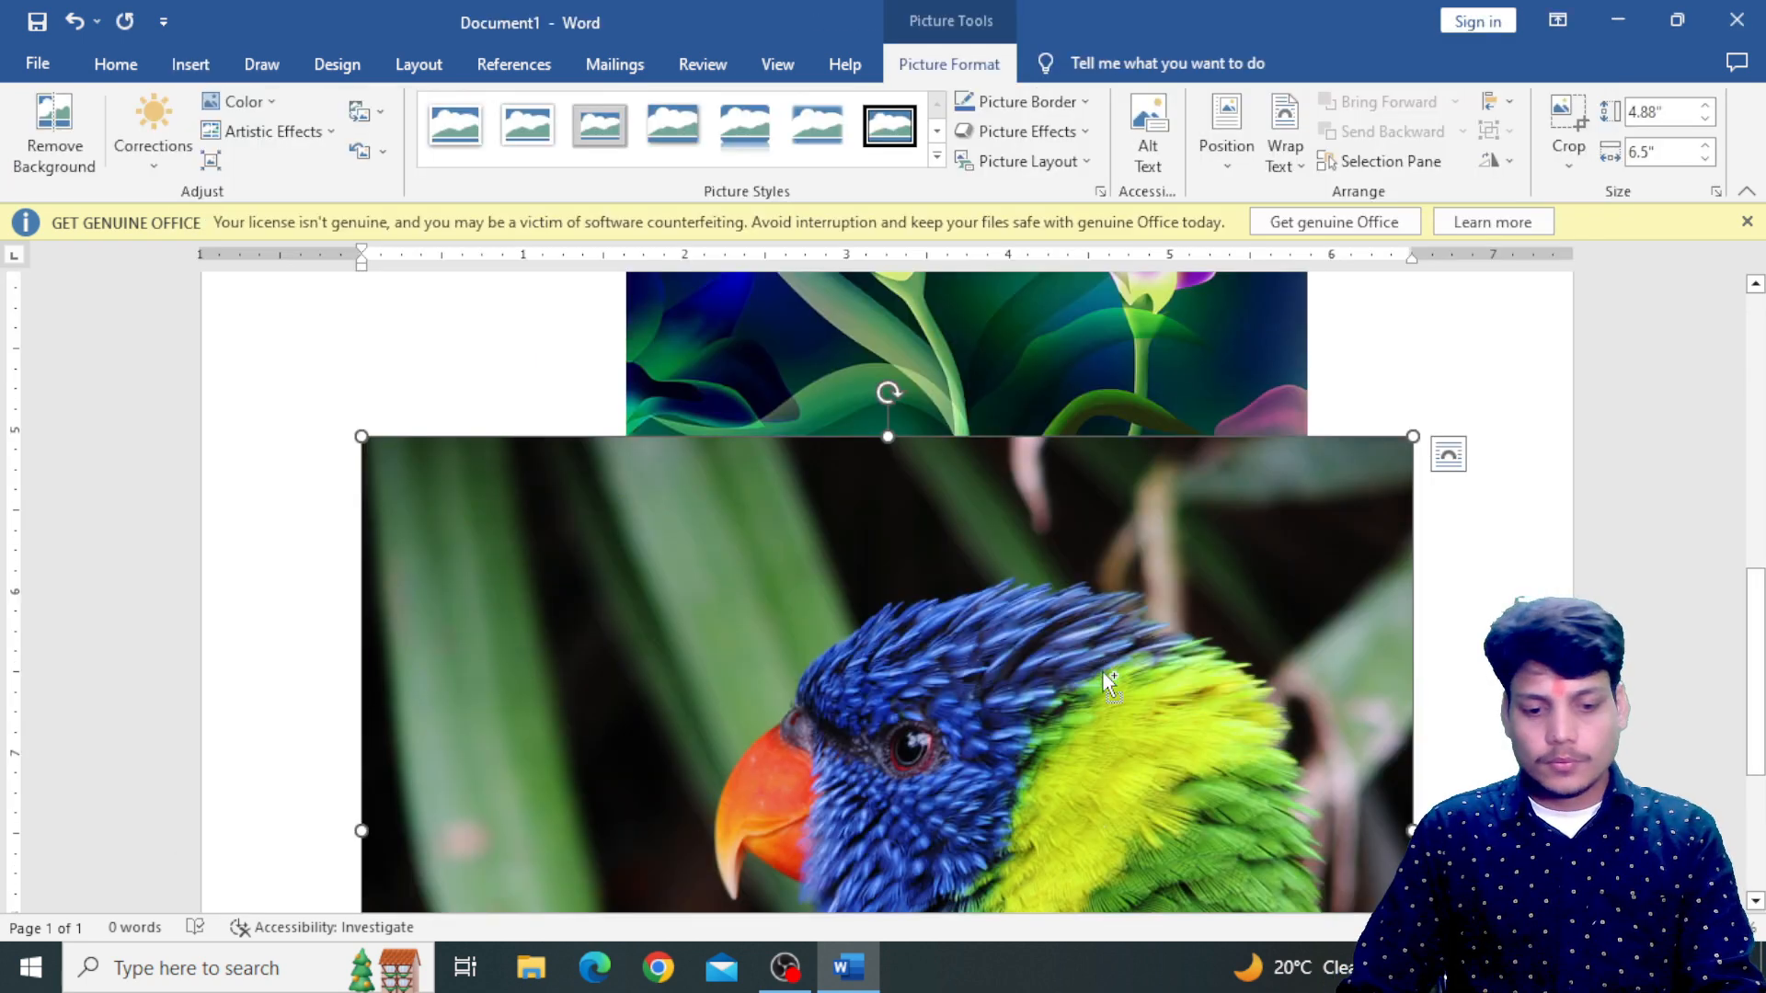
# - Set the parrot picture's text wrapping to Square
pyautogui.scroll(-3, 1102, 671)
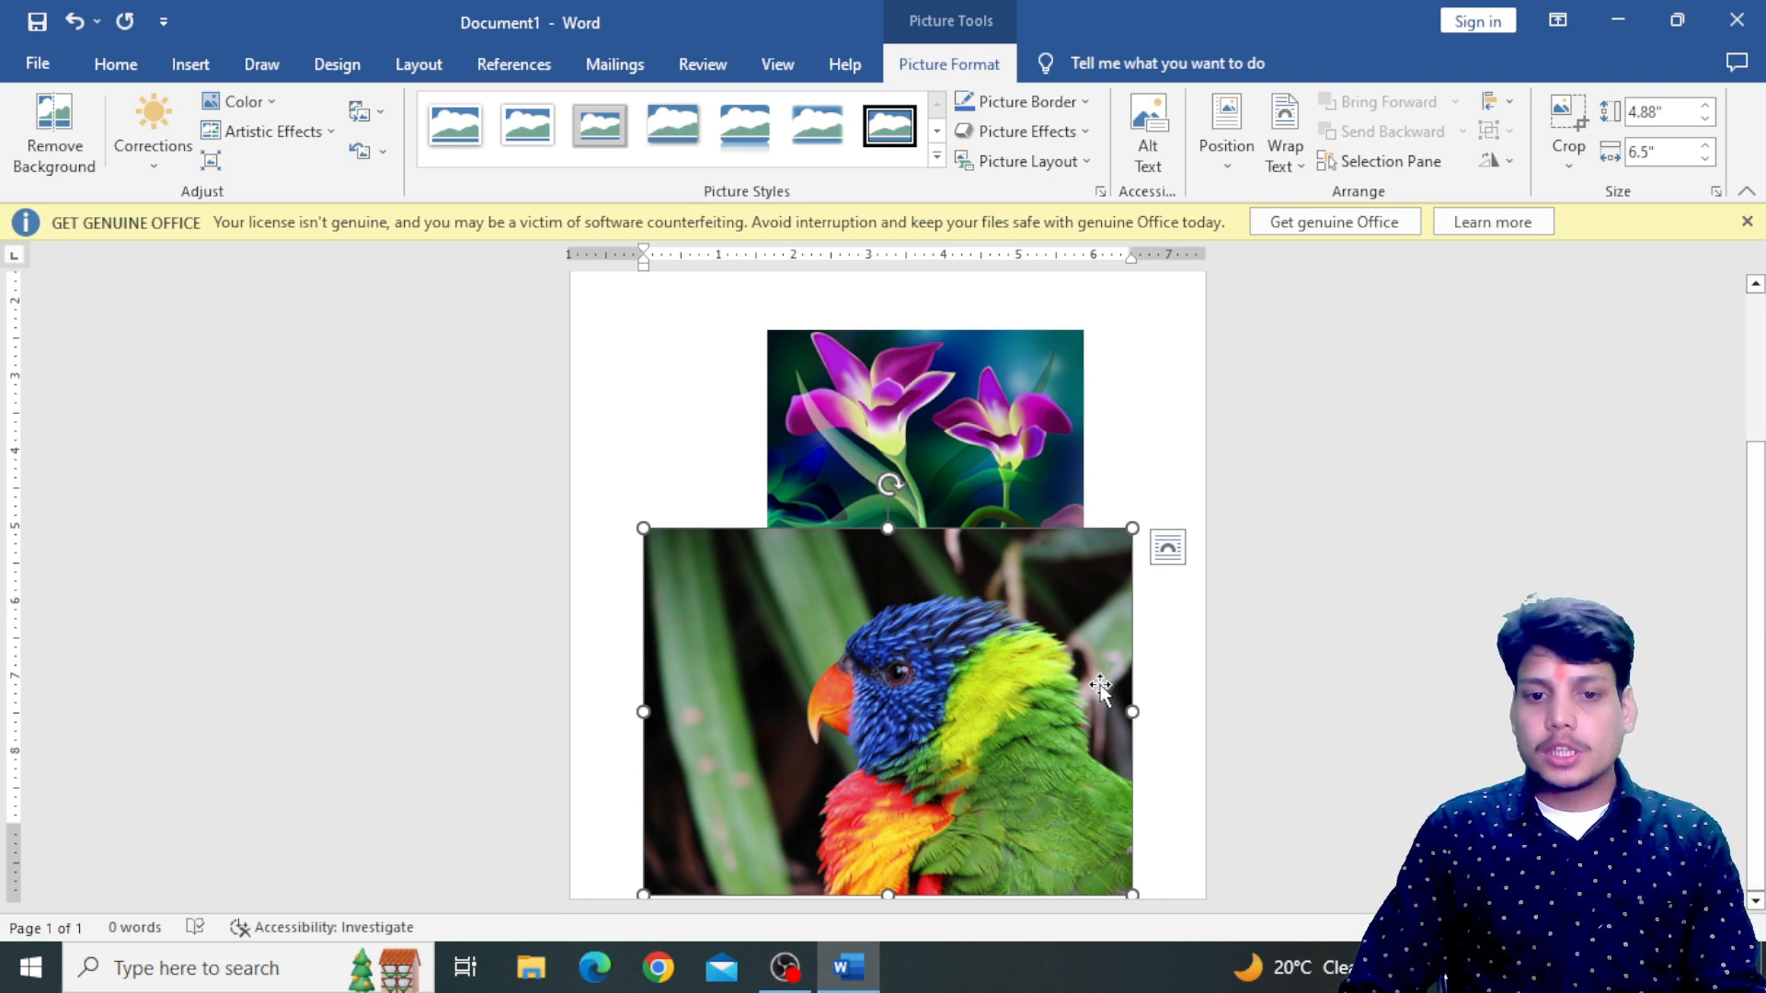
pyautogui.click(1179, 558)
pyautogui.click(1260, 727)
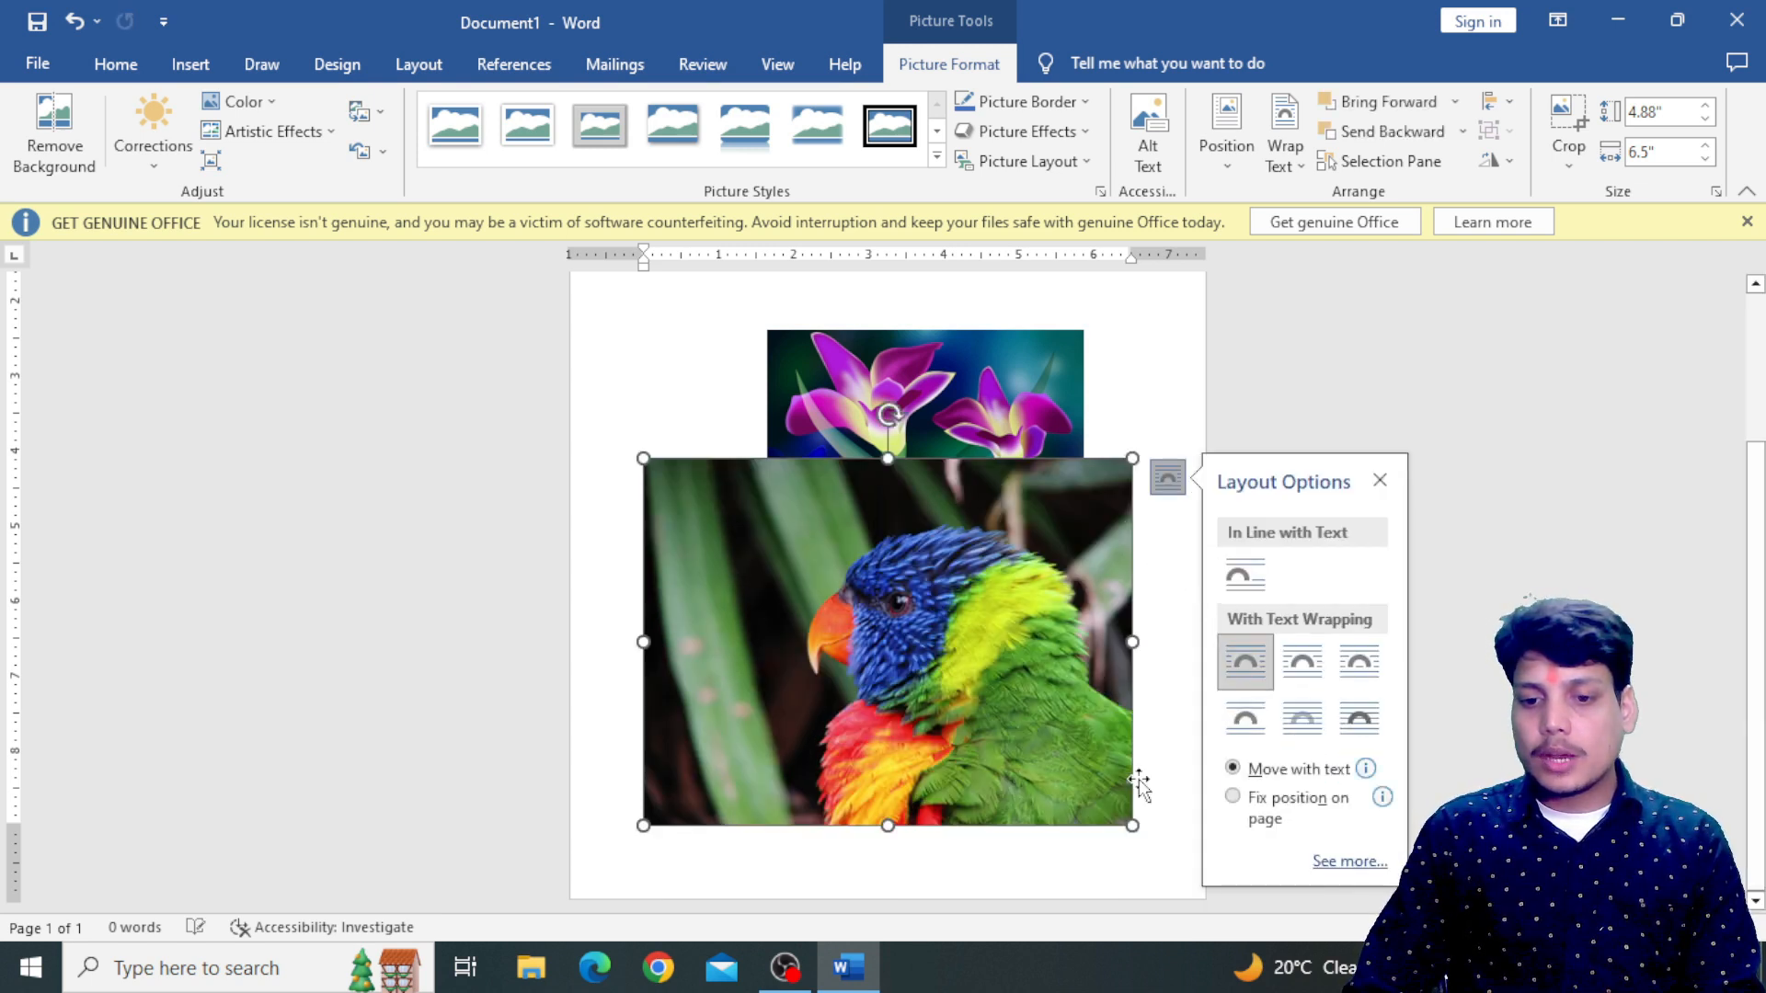
# - Shrink the parrot picture to about 2.69" by 3.59" and place it over the flower picture's lower edge
pyautogui.click(1083, 798)
pyautogui.moveTo(1083, 798); pyautogui.dragTo(915, 659)
pyautogui.moveTo(805, 574); pyautogui.dragTo(843, 653)
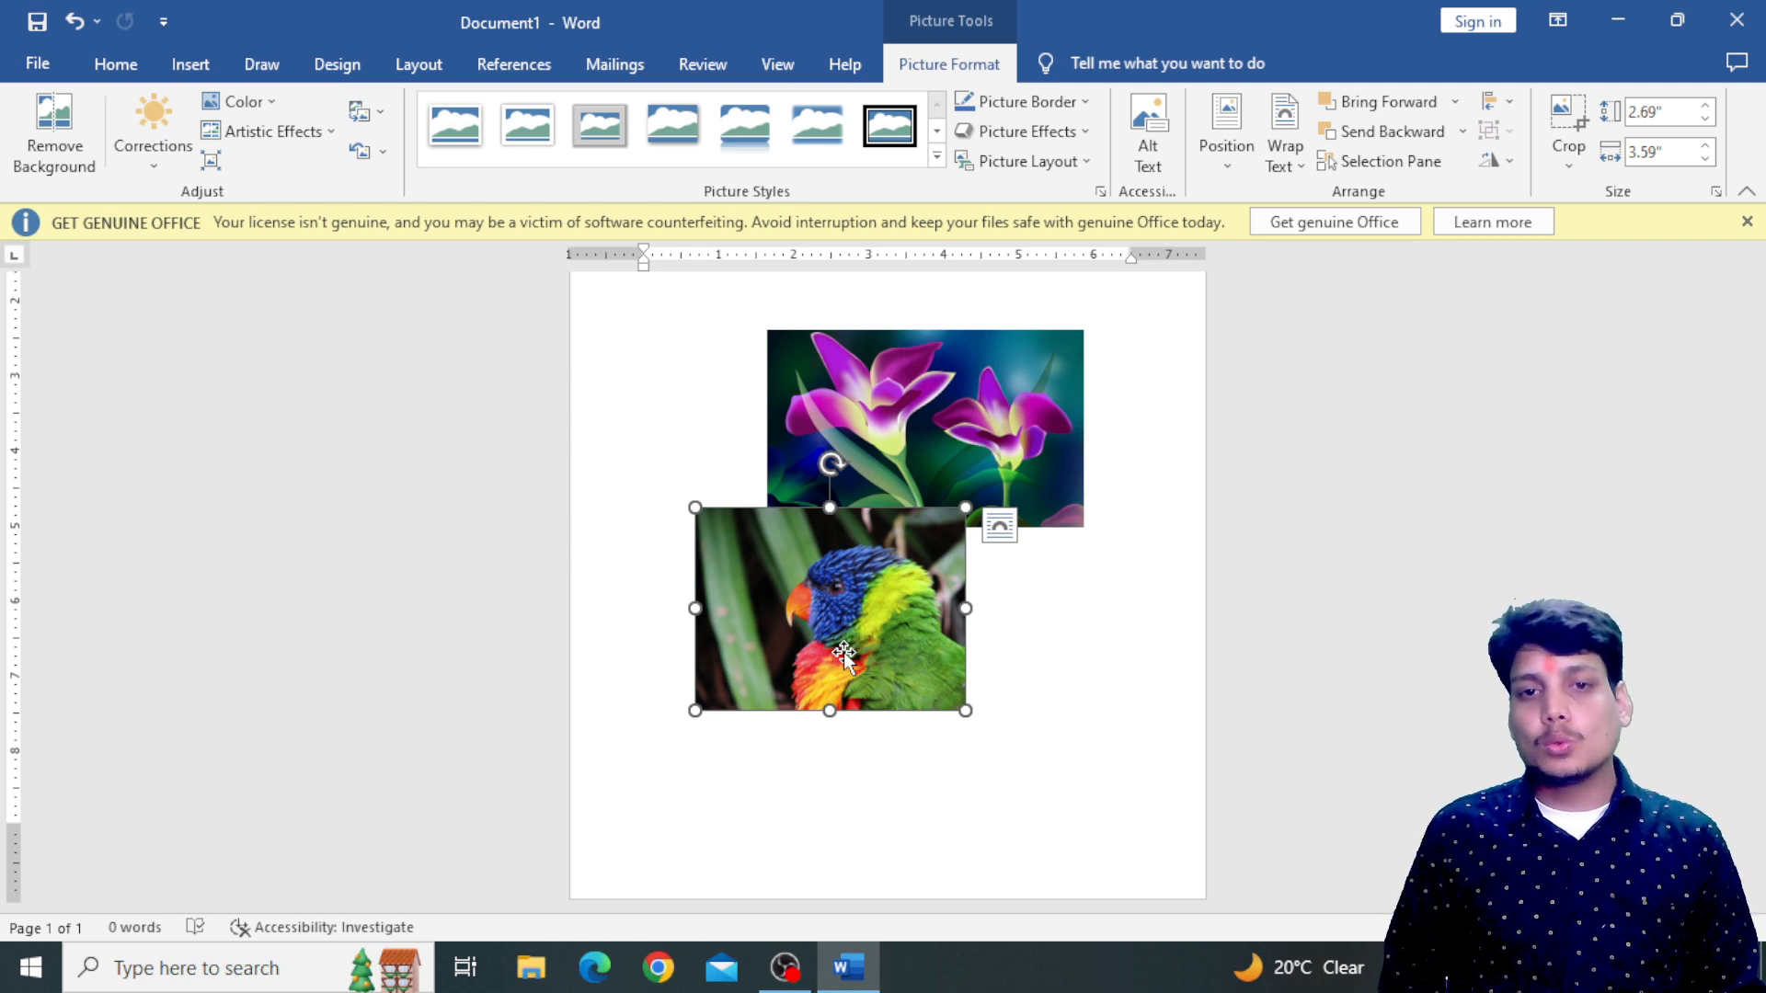
pyautogui.click(1045, 702)
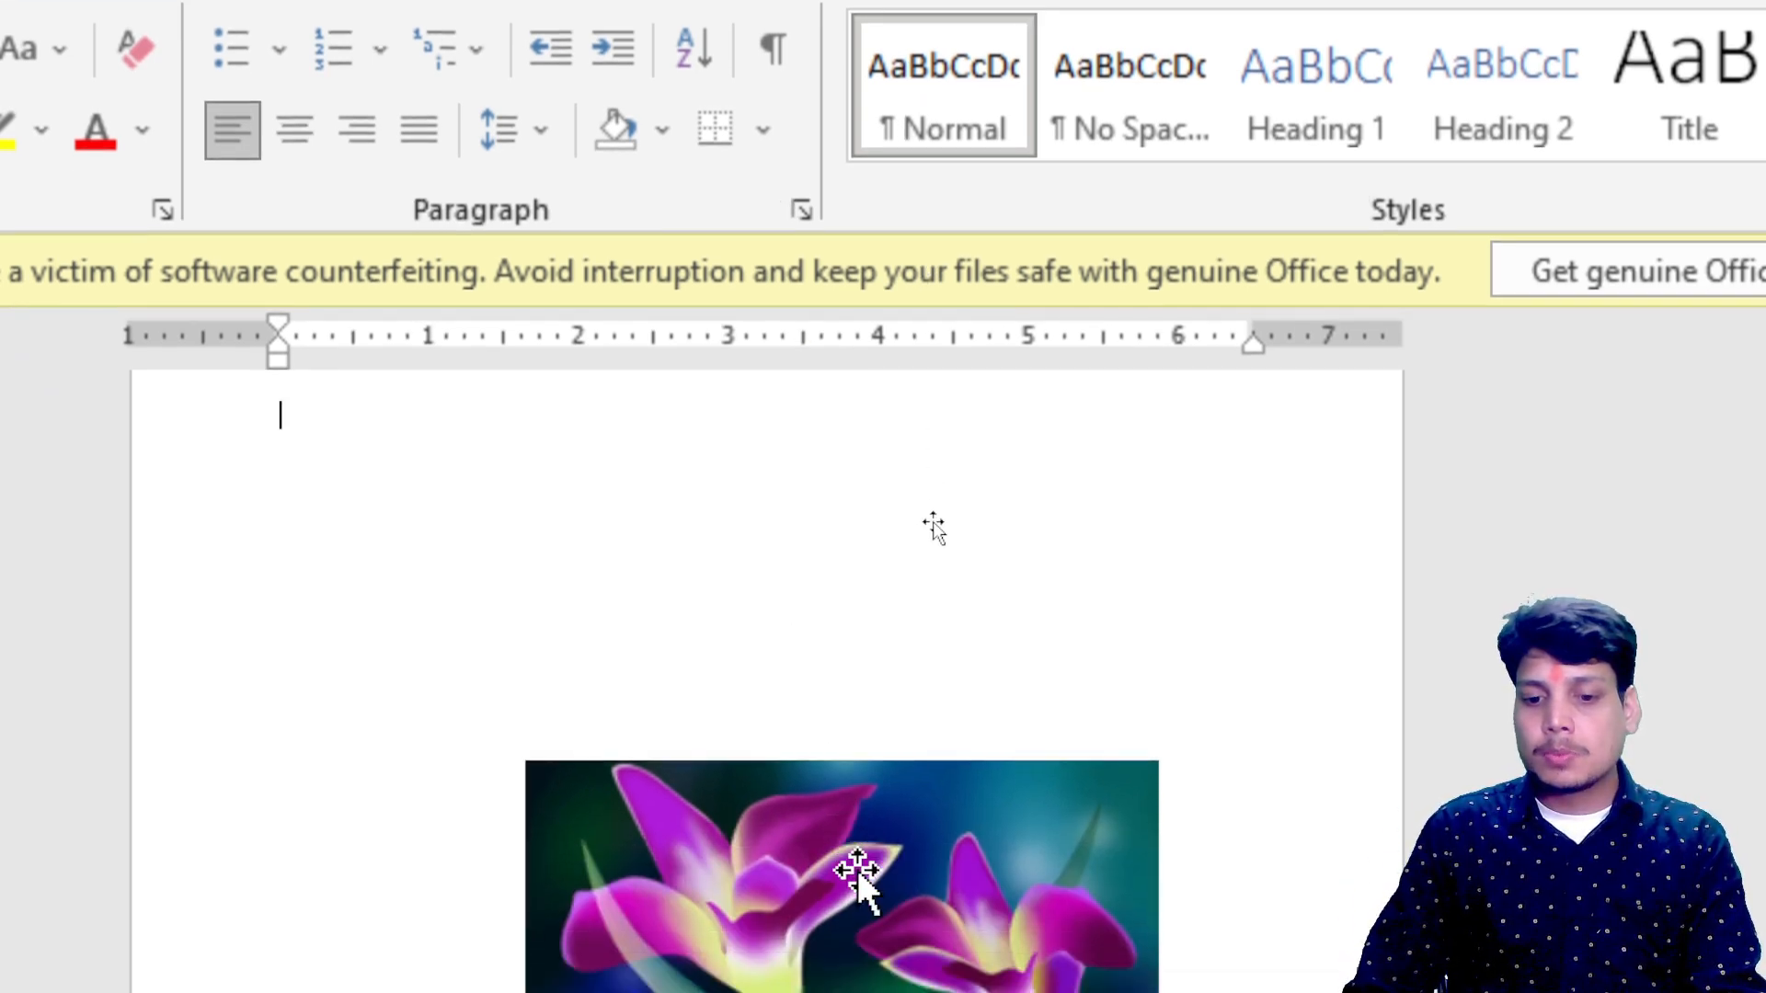
pyautogui.click(857, 874)
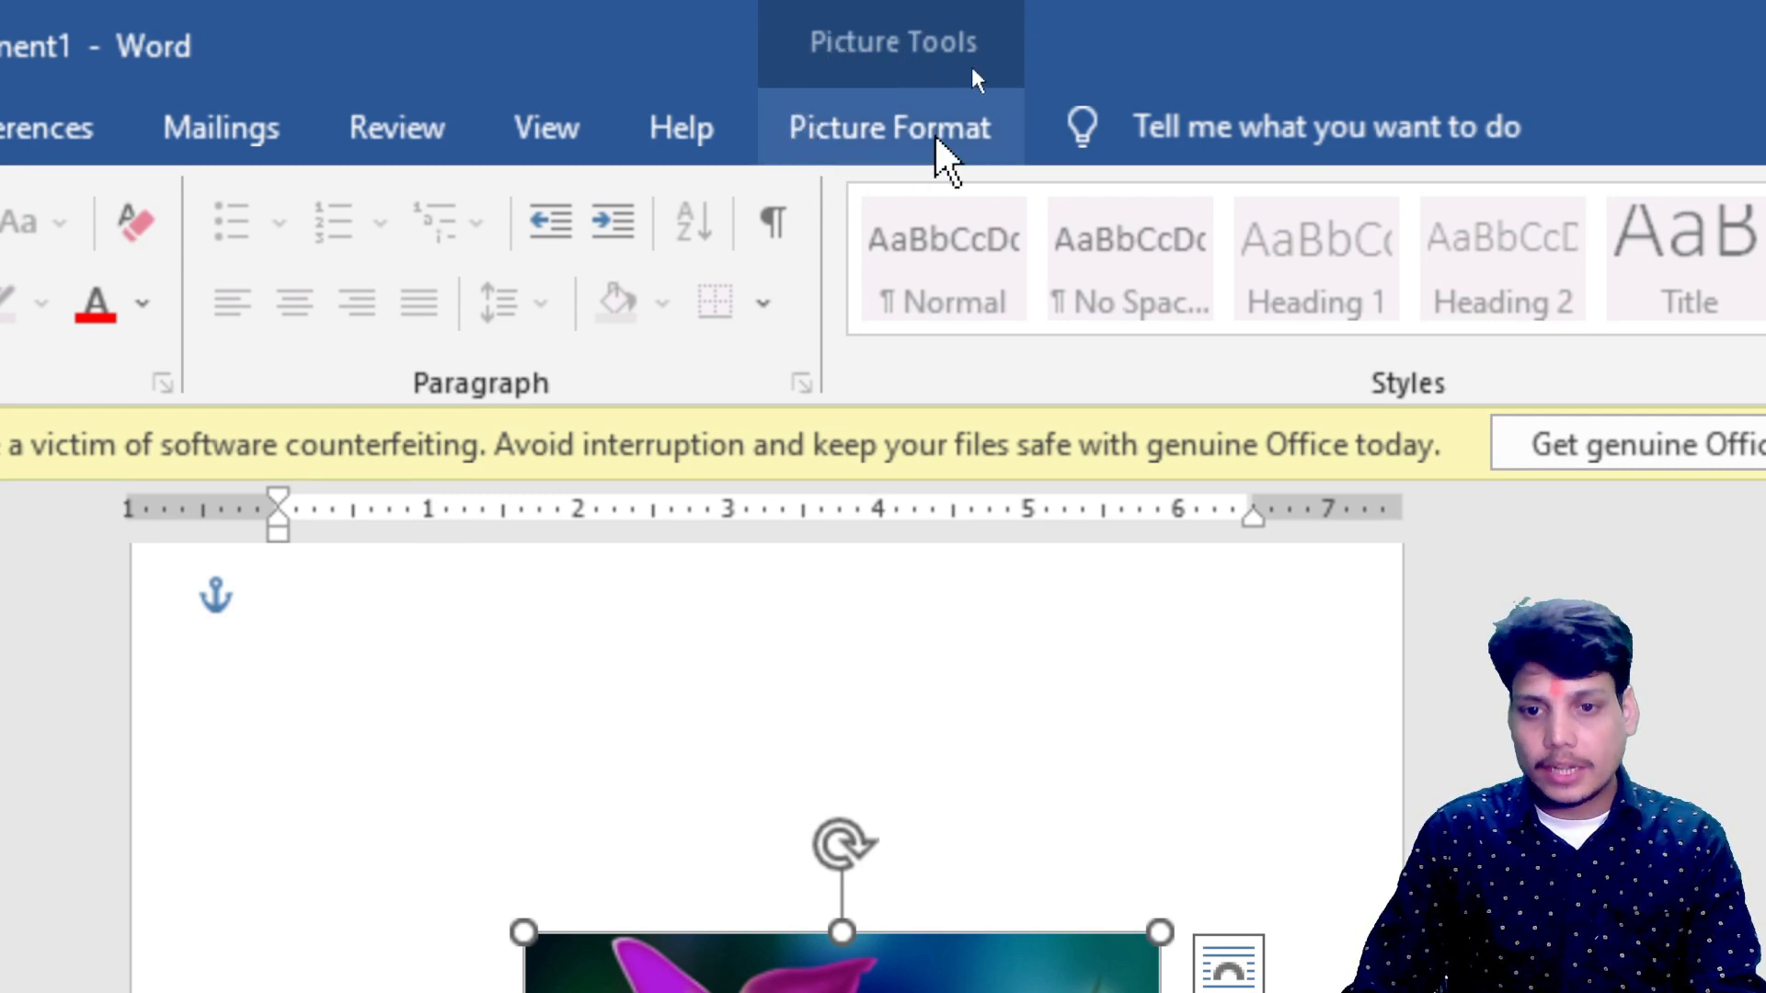
pyautogui.click(948, 158)
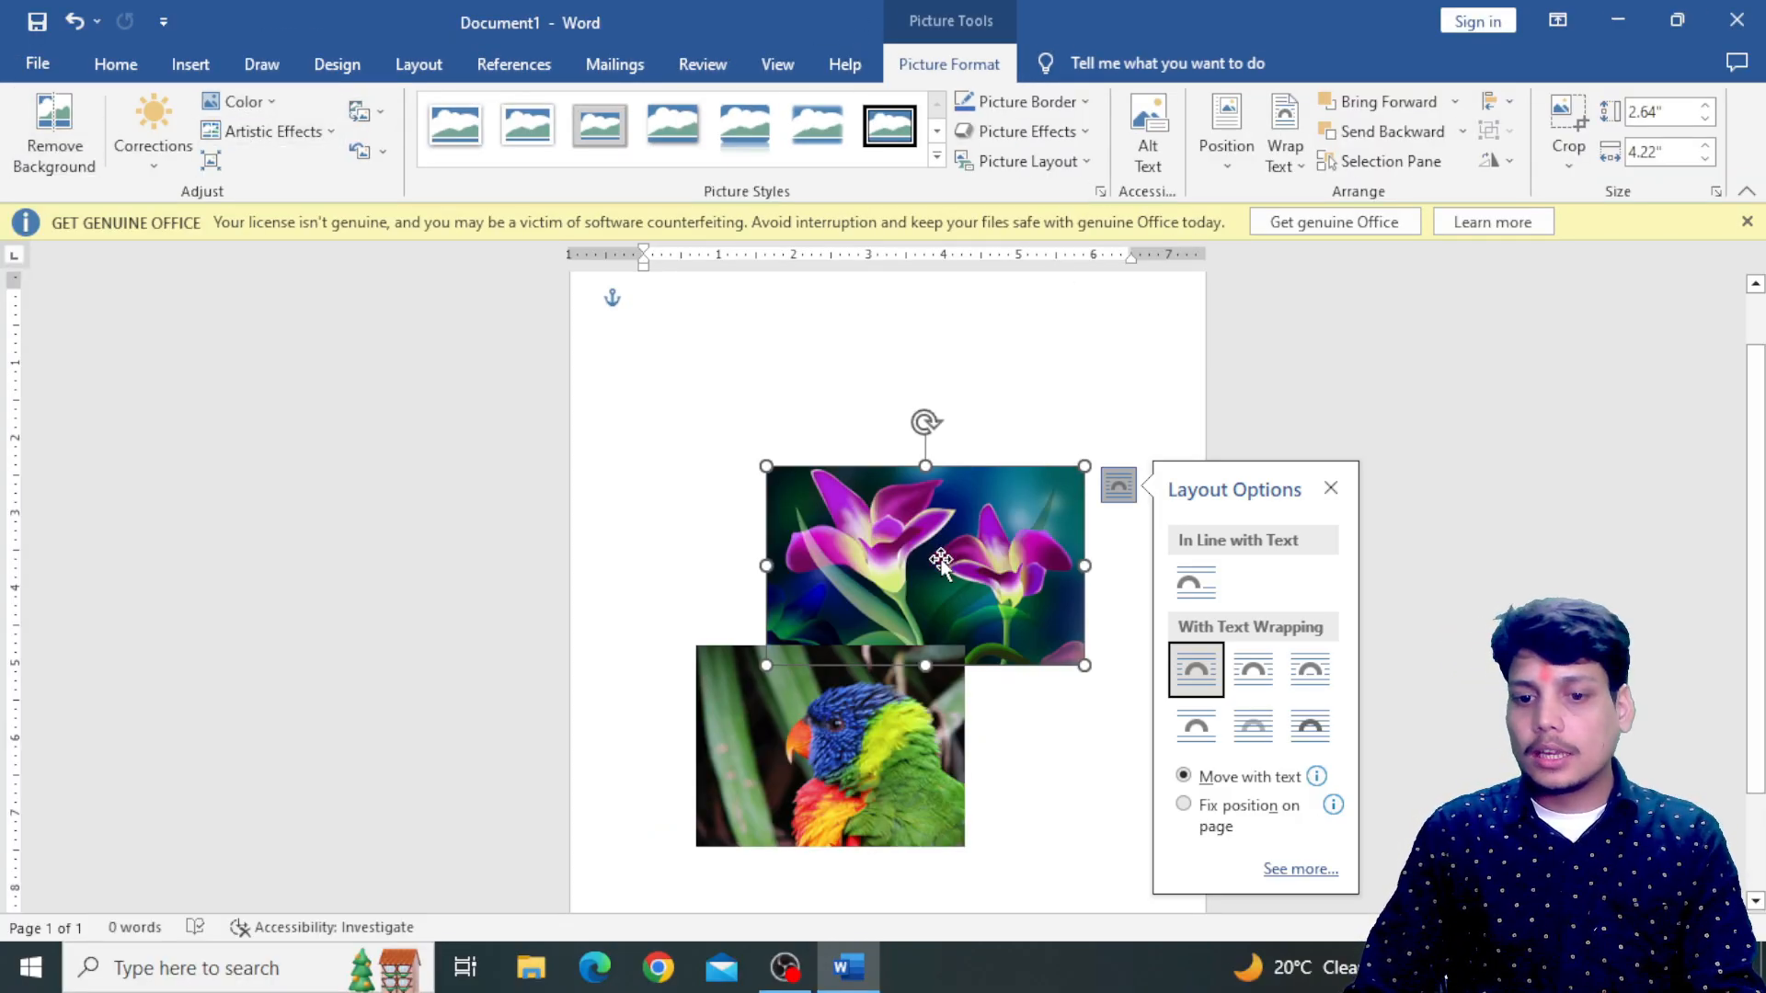
pyautogui.click(811, 799)
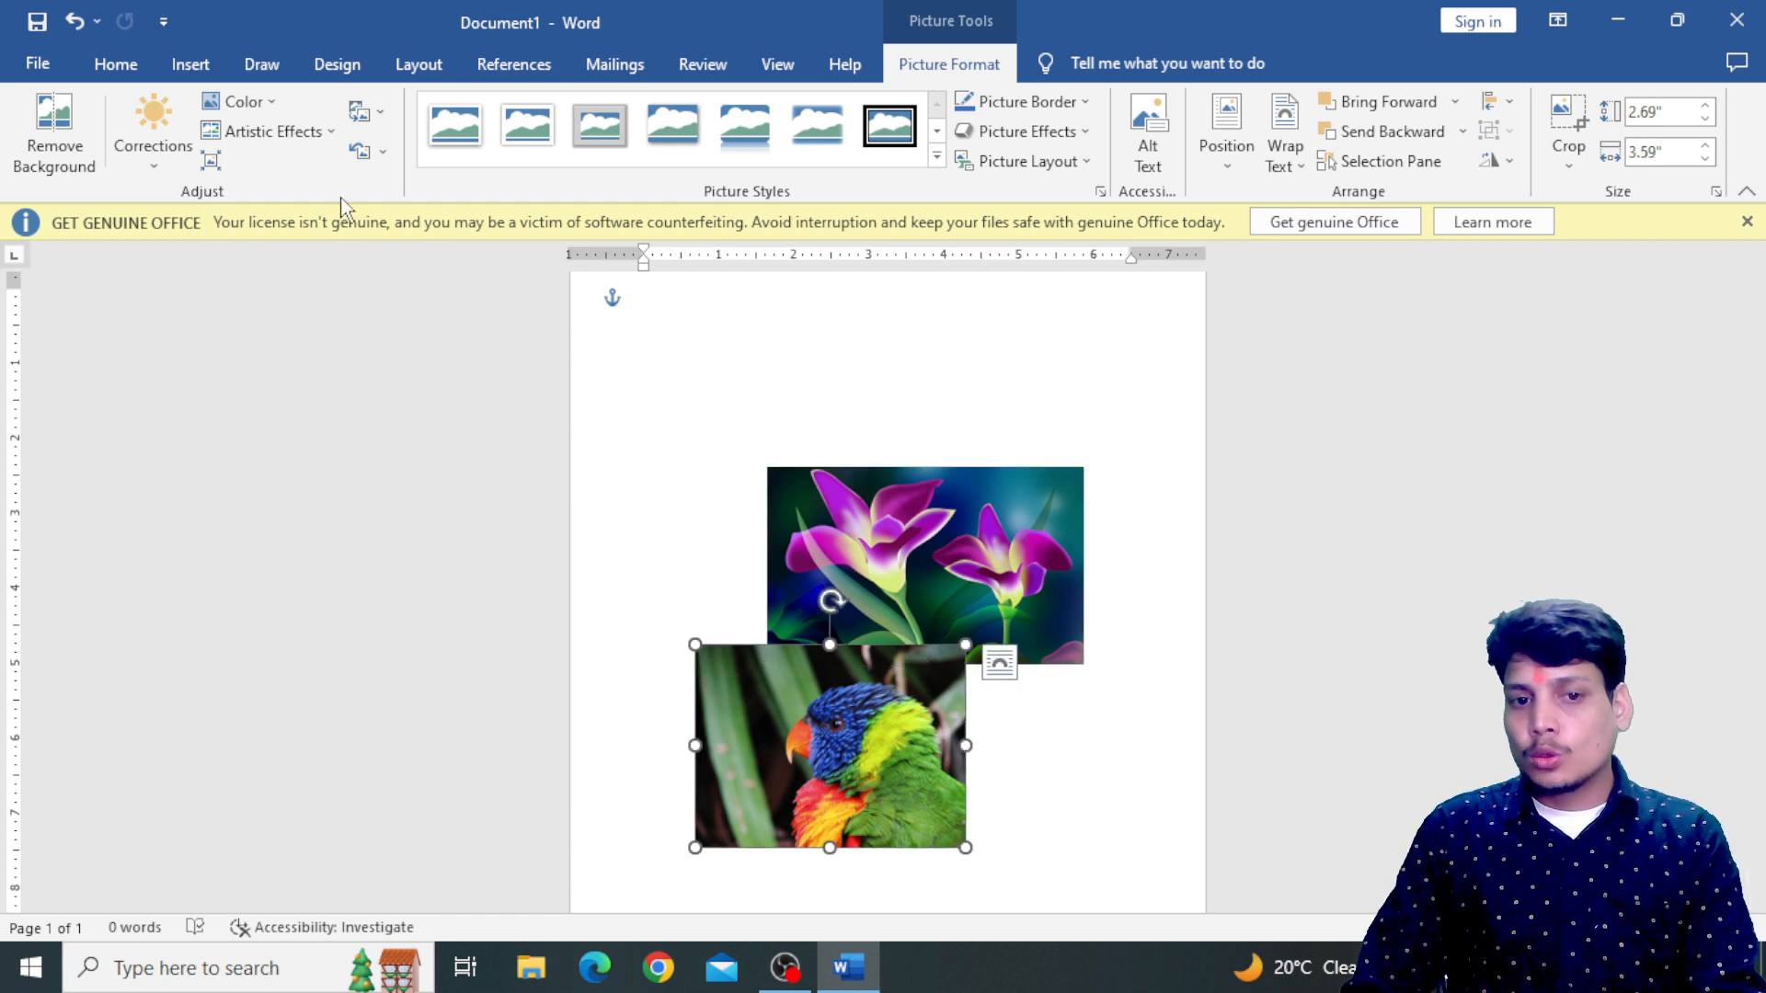
pyautogui.click(1099, 770)
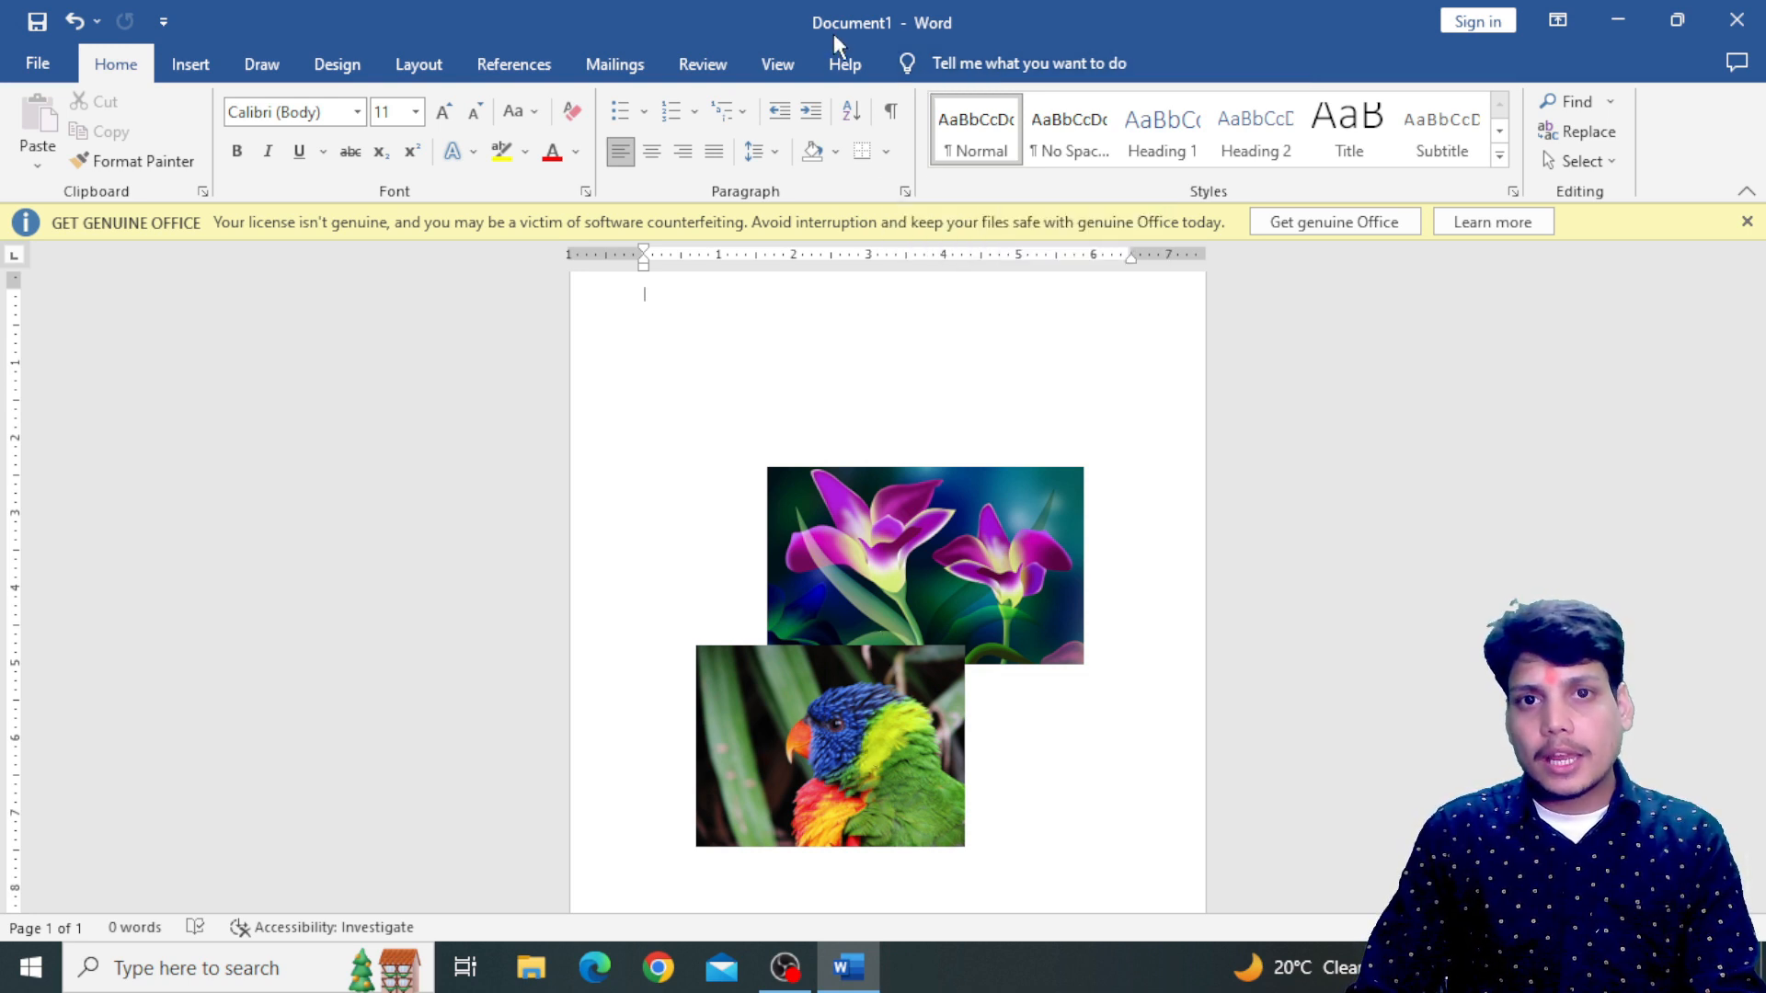
# - Move the parrot picture up so it overlaps the upper-left part of the flower picture
pyautogui.click(869, 720)
pyautogui.click(925, 67)
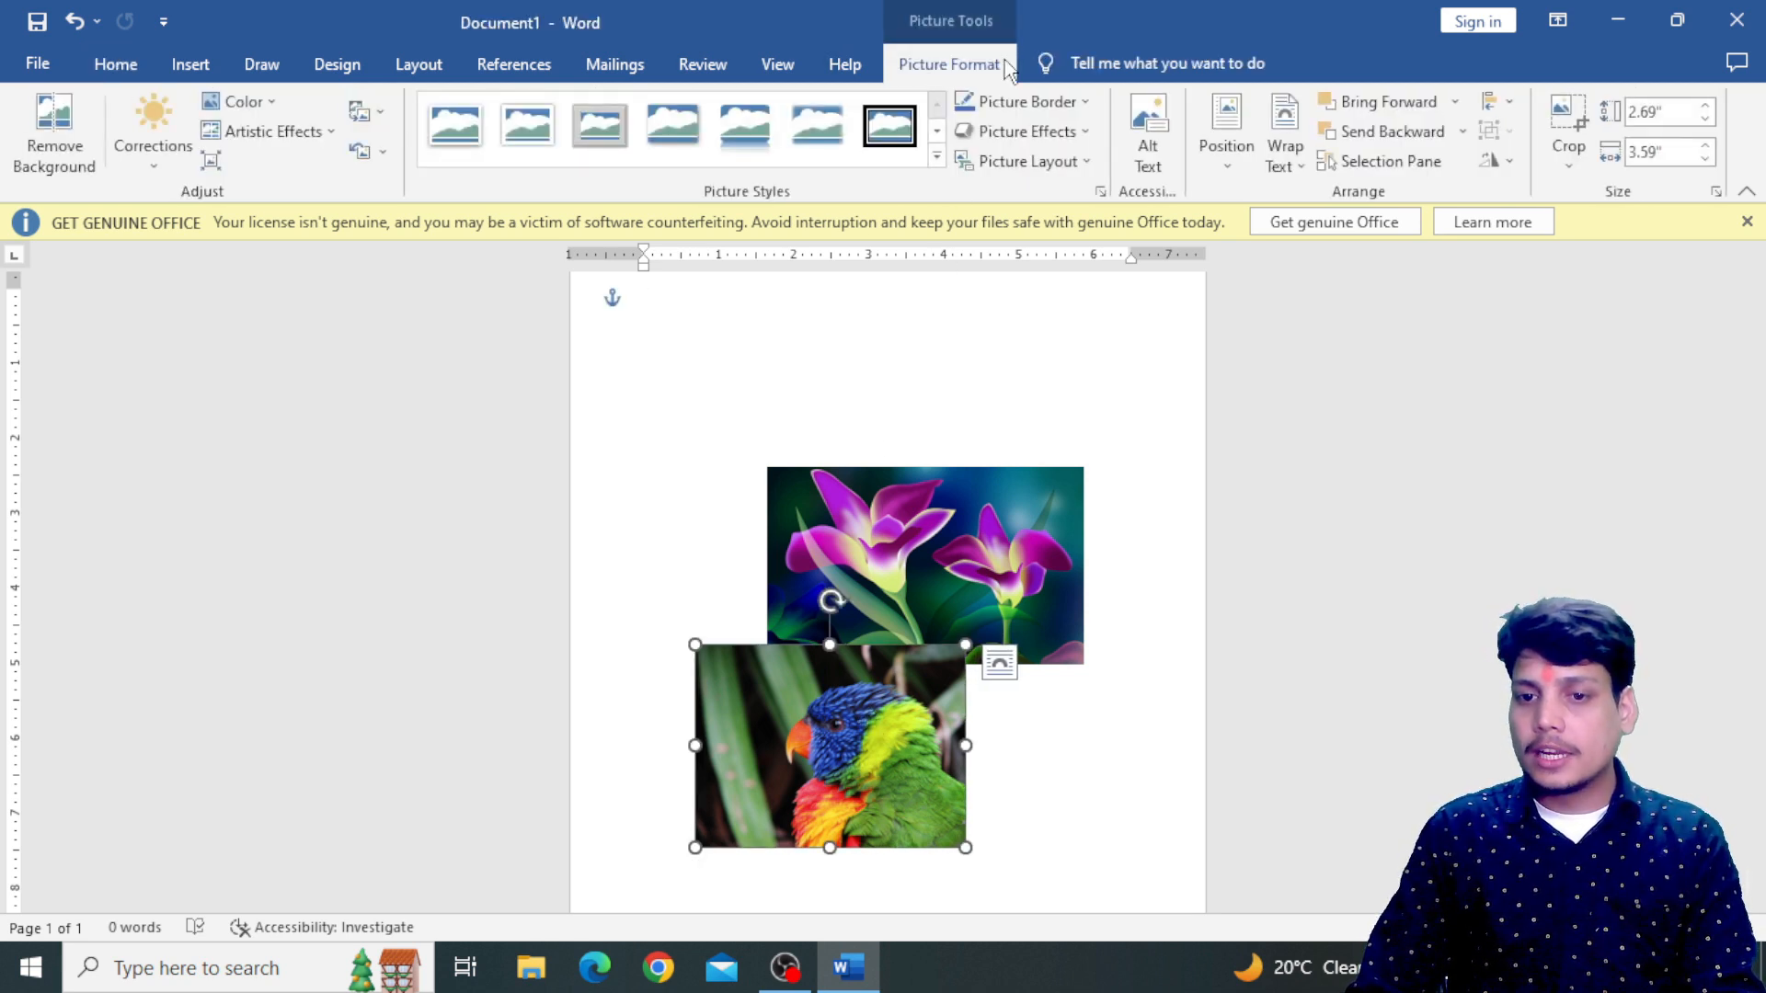
pyautogui.moveTo(878, 731); pyautogui.dragTo(839, 453)
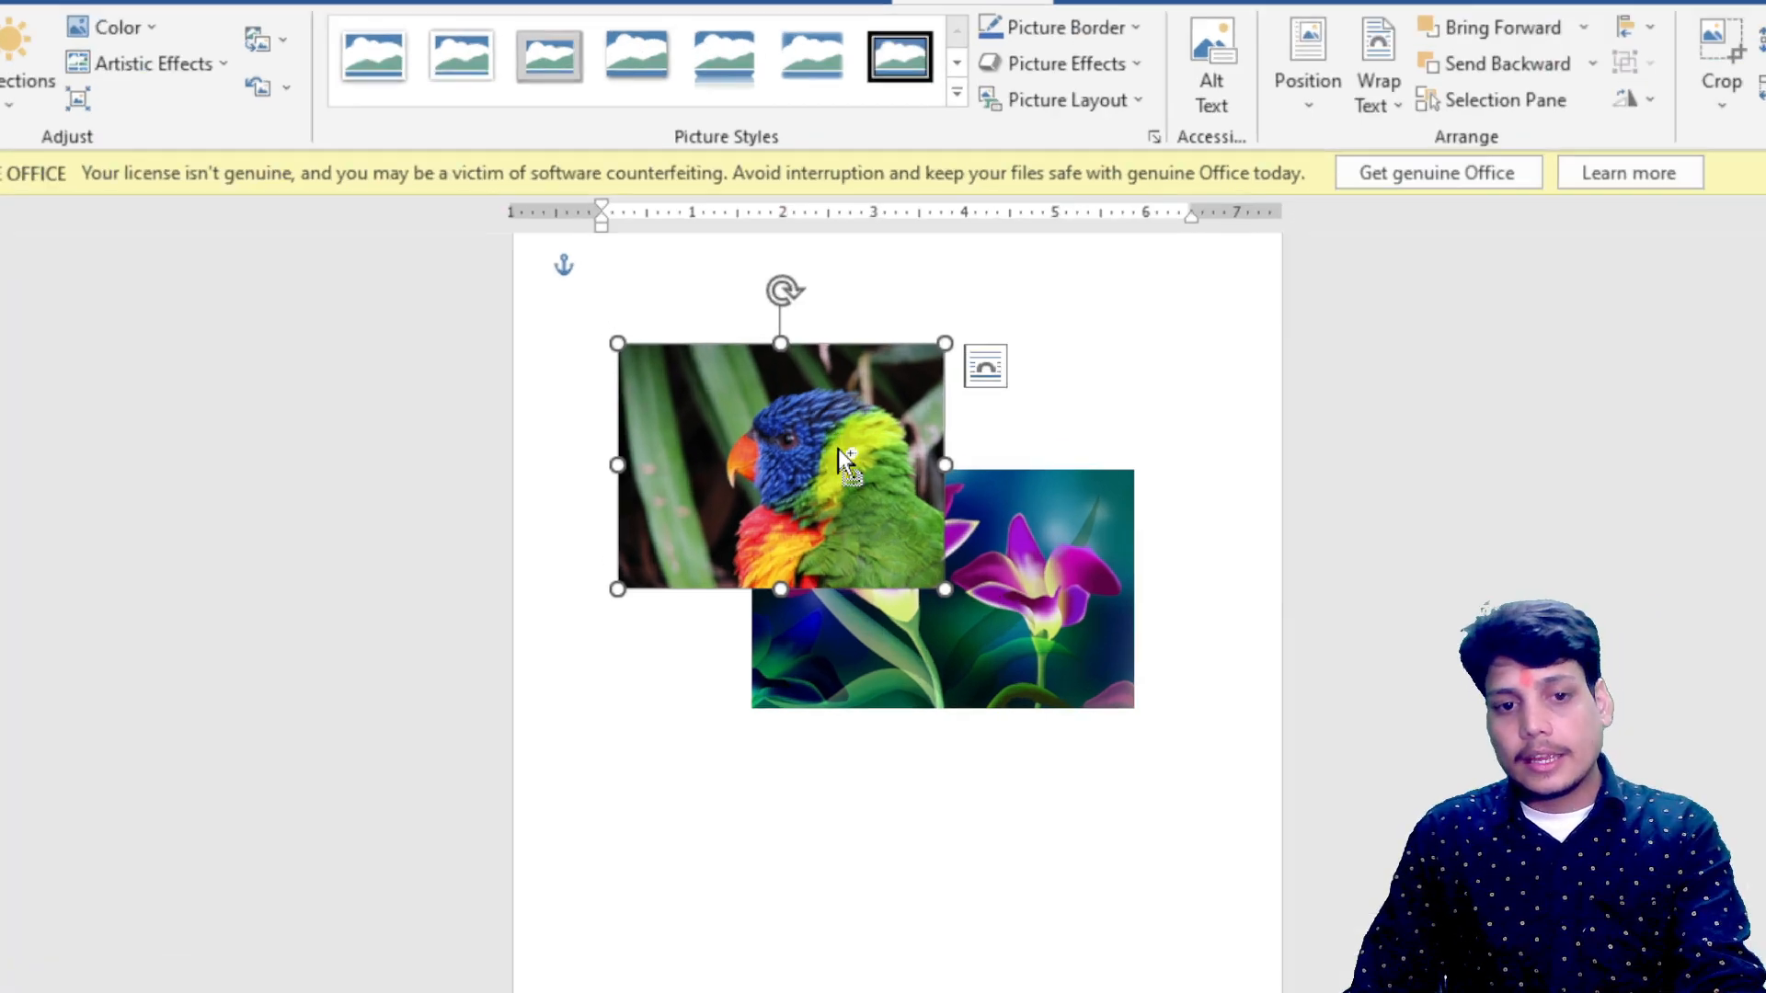
pyautogui.click(961, 382)
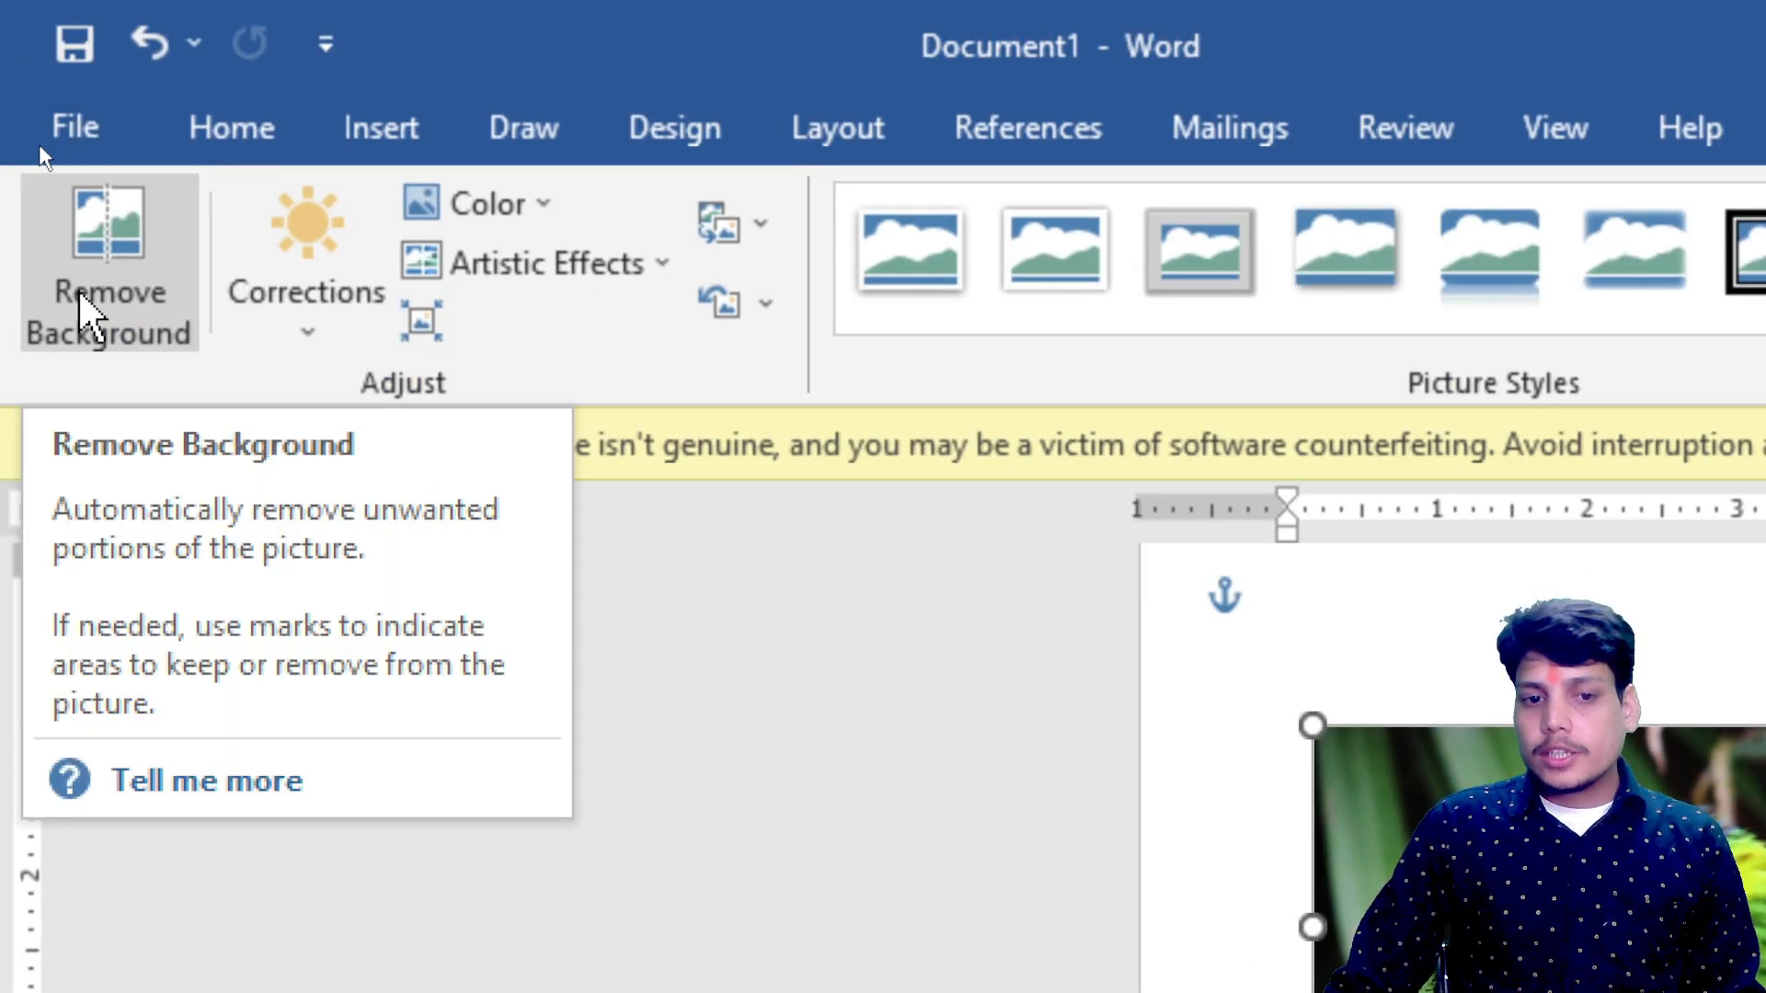
# - Start removing the parrot picture's background and mark the parrot's lower body as an area to remove
pyautogui.click(87, 295)
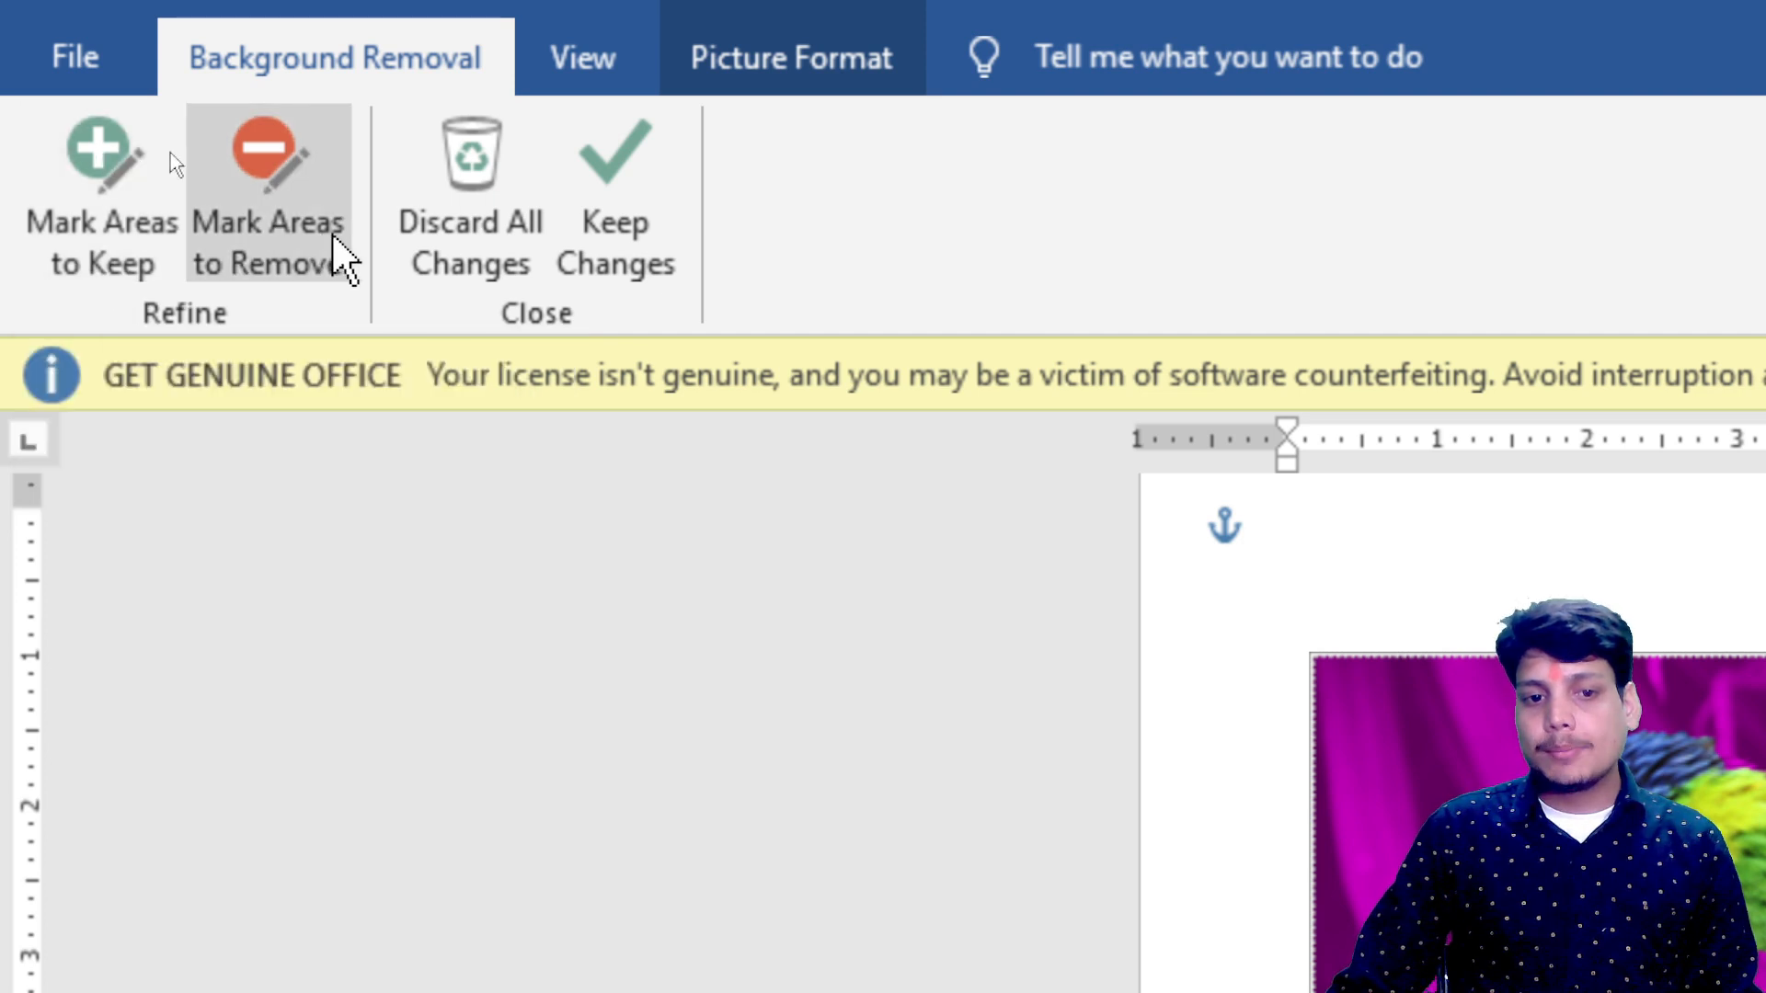
pyautogui.click(267, 229)
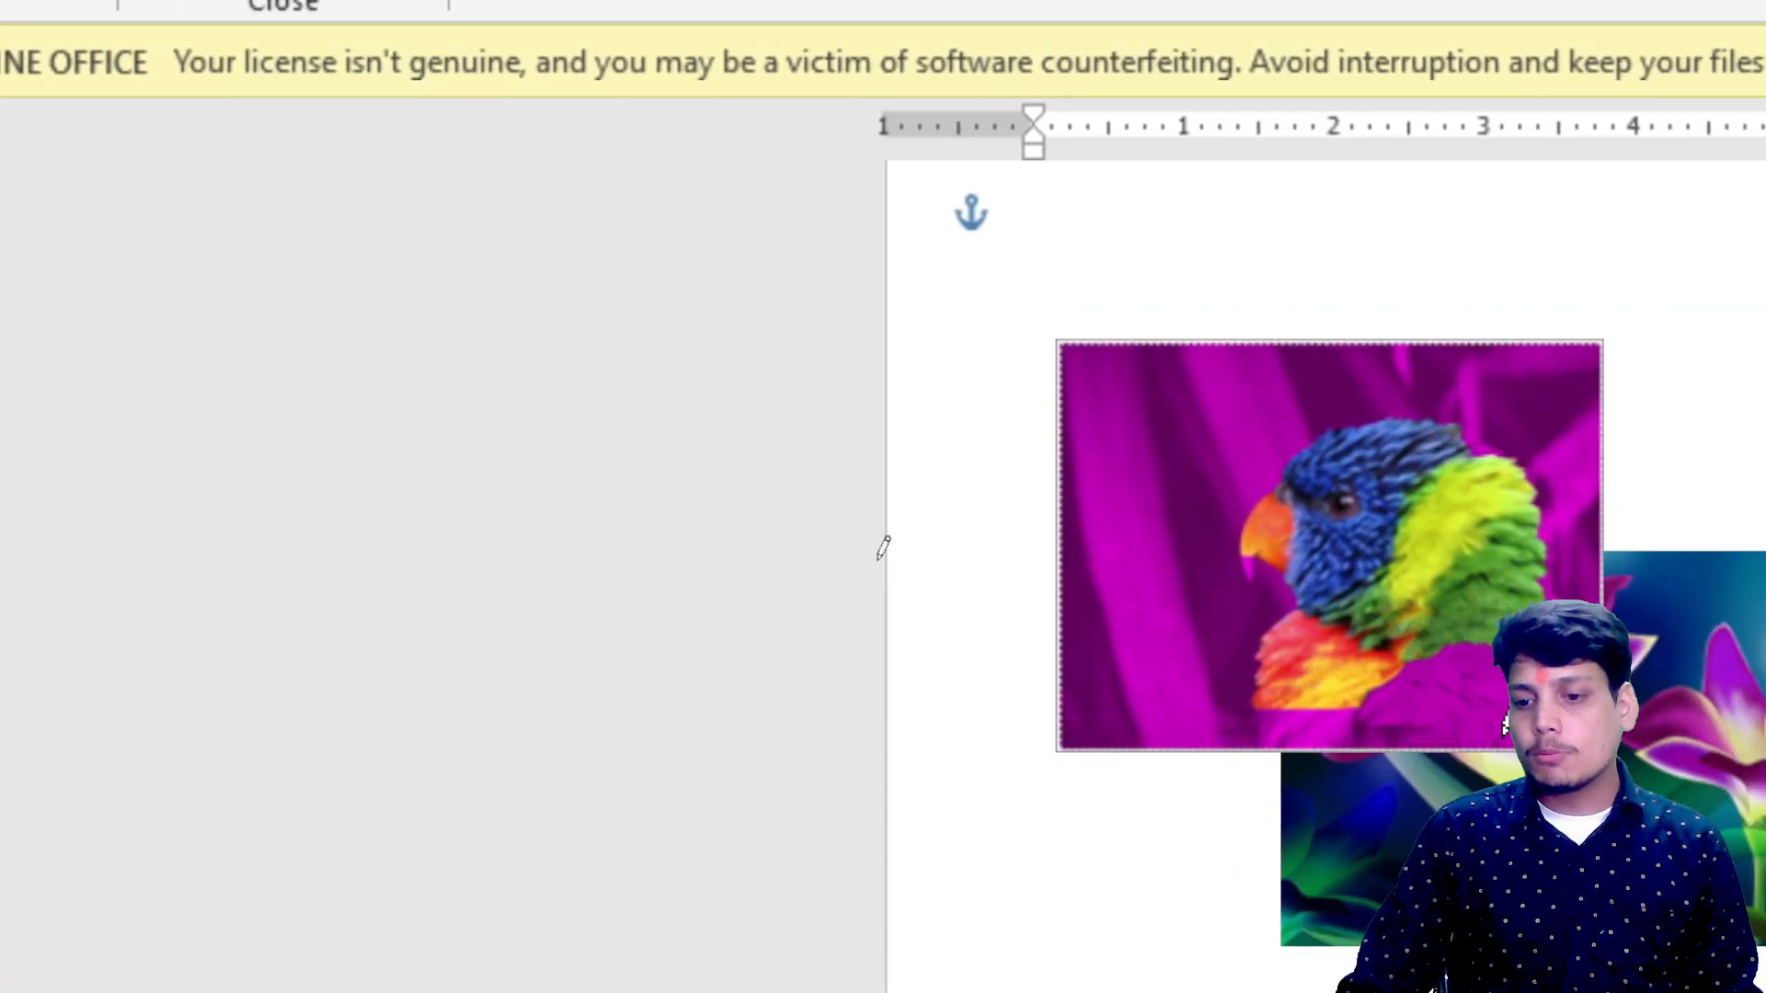
pyautogui.moveTo(1315, 744); pyautogui.dragTo(1371, 636)
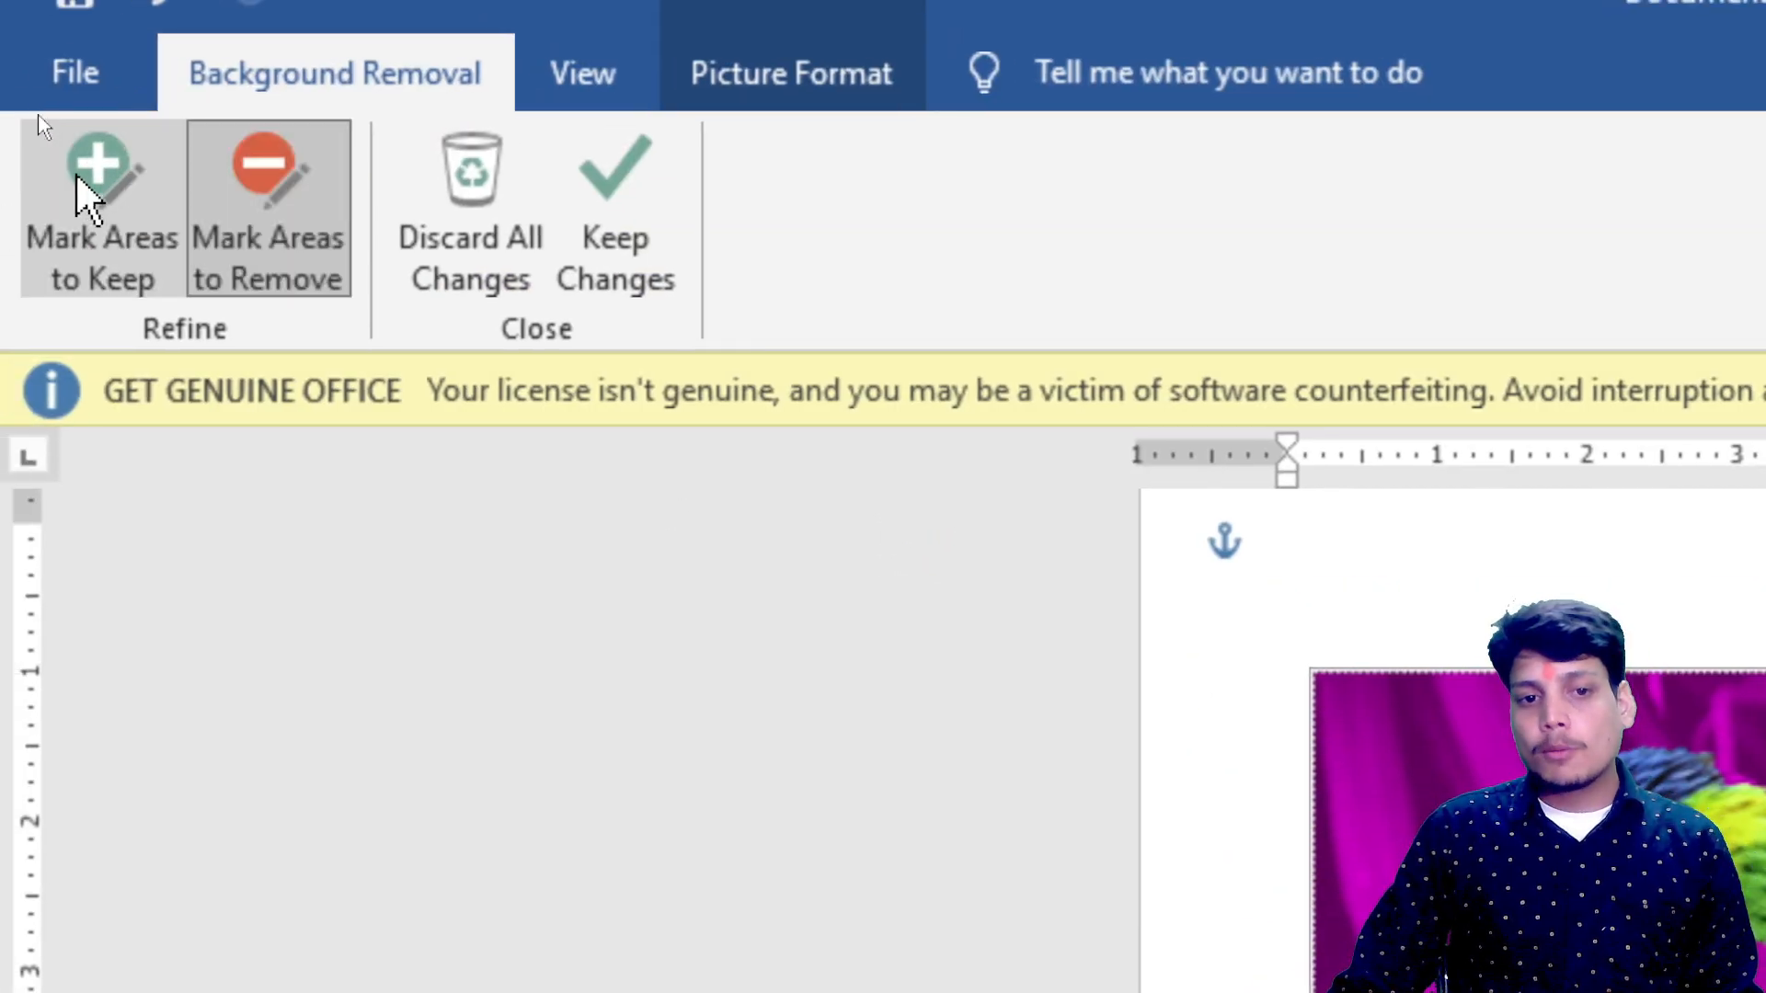
# - Mark the parrot's whole chest, wing and back as areas to keep and apply the background removal
pyautogui.click(175, 230)
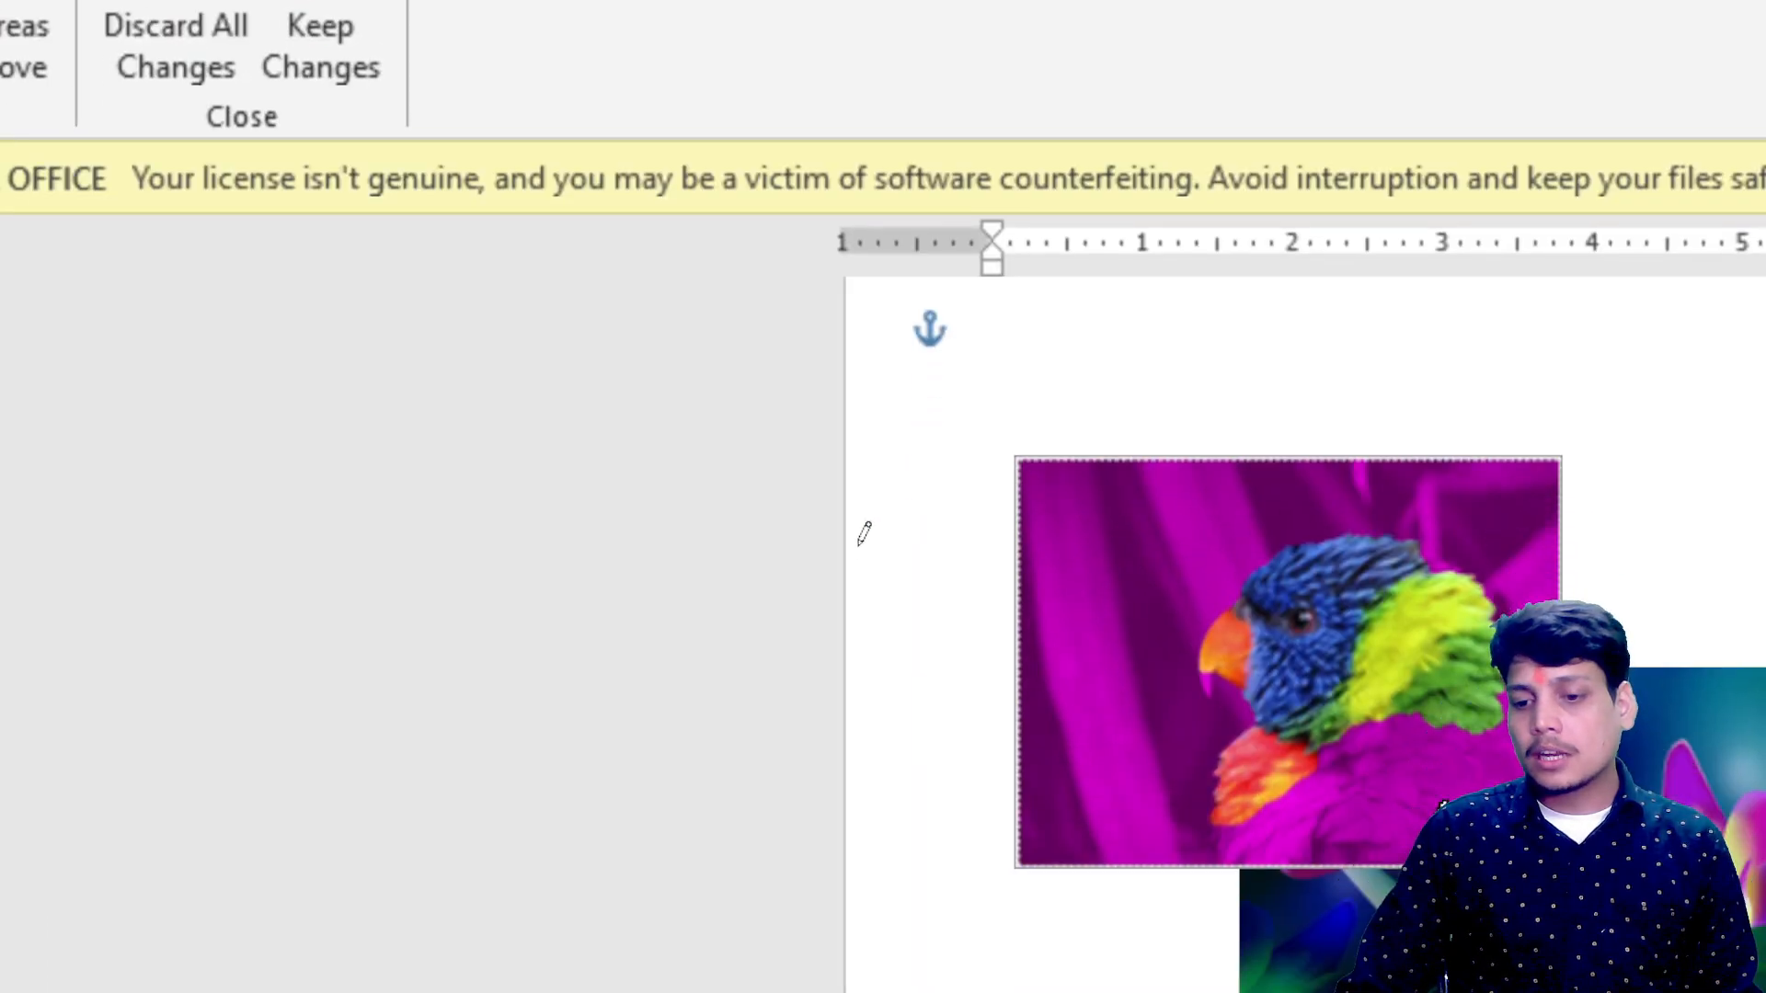
pyautogui.moveTo(1420, 828); pyautogui.dragTo(1347, 681)
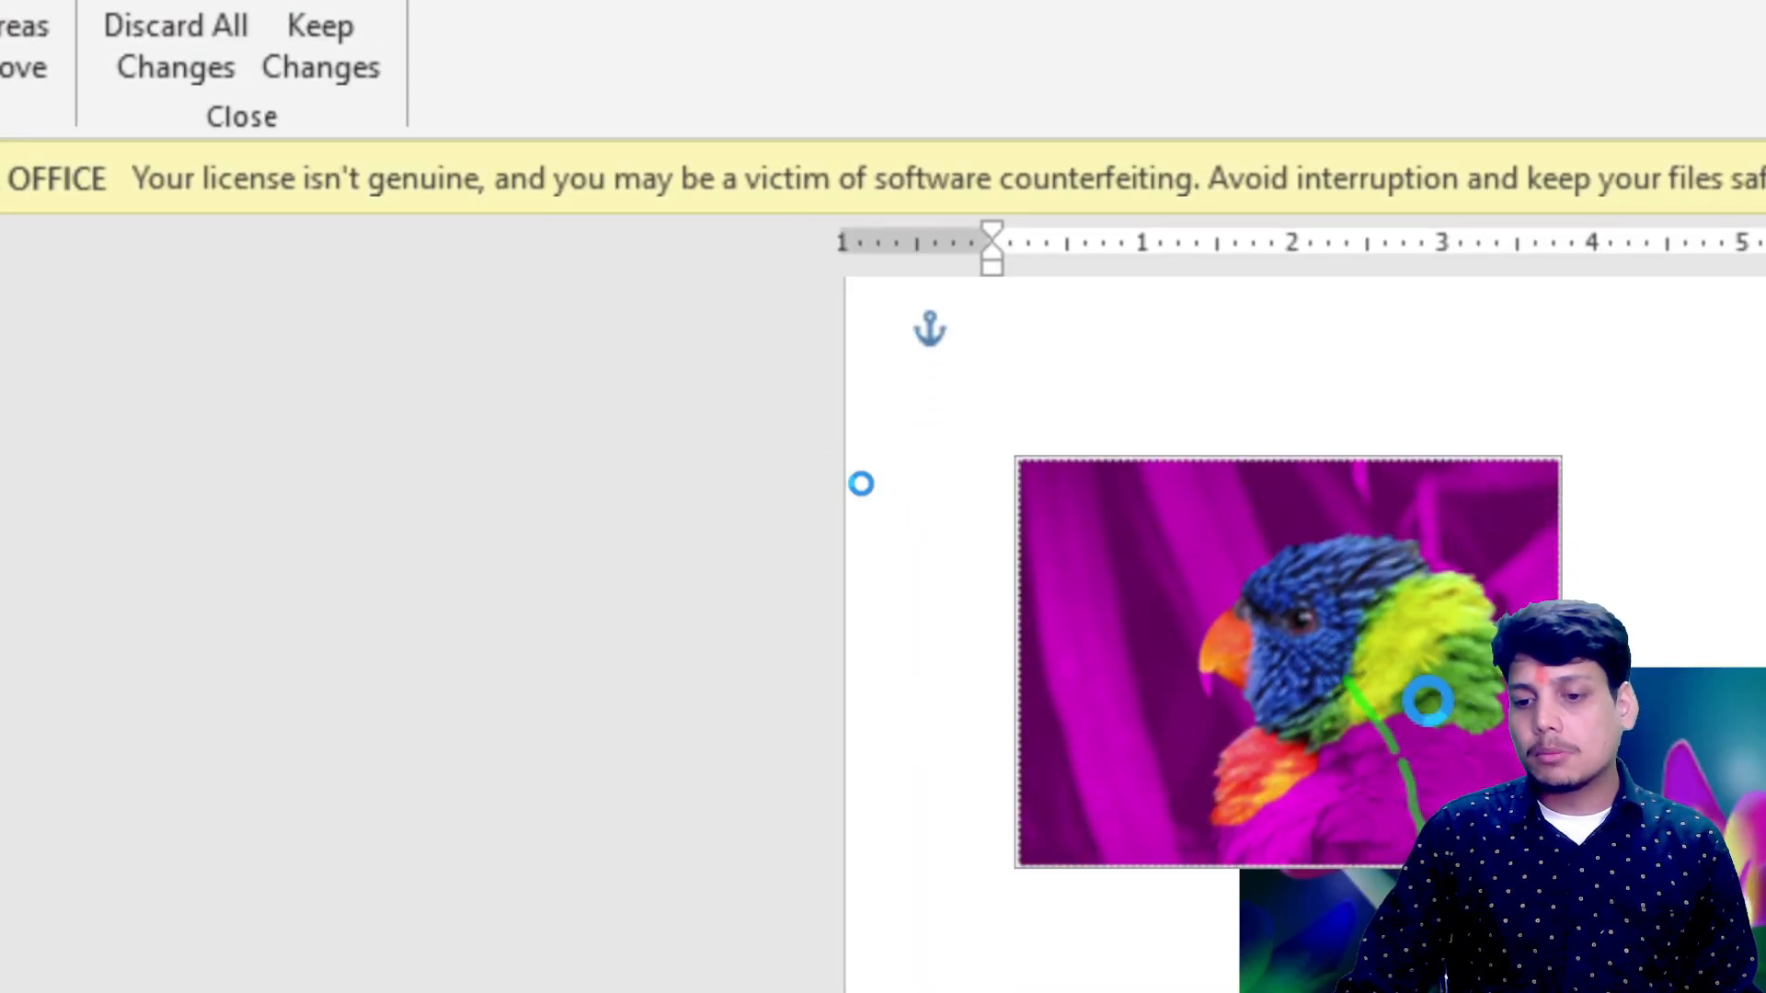
pyautogui.moveTo(1378, 821)
pyautogui.mouseDown()
pyautogui.moveTo(1293, 789)
pyautogui.moveTo(1552, 768)
pyautogui.mouseUp()
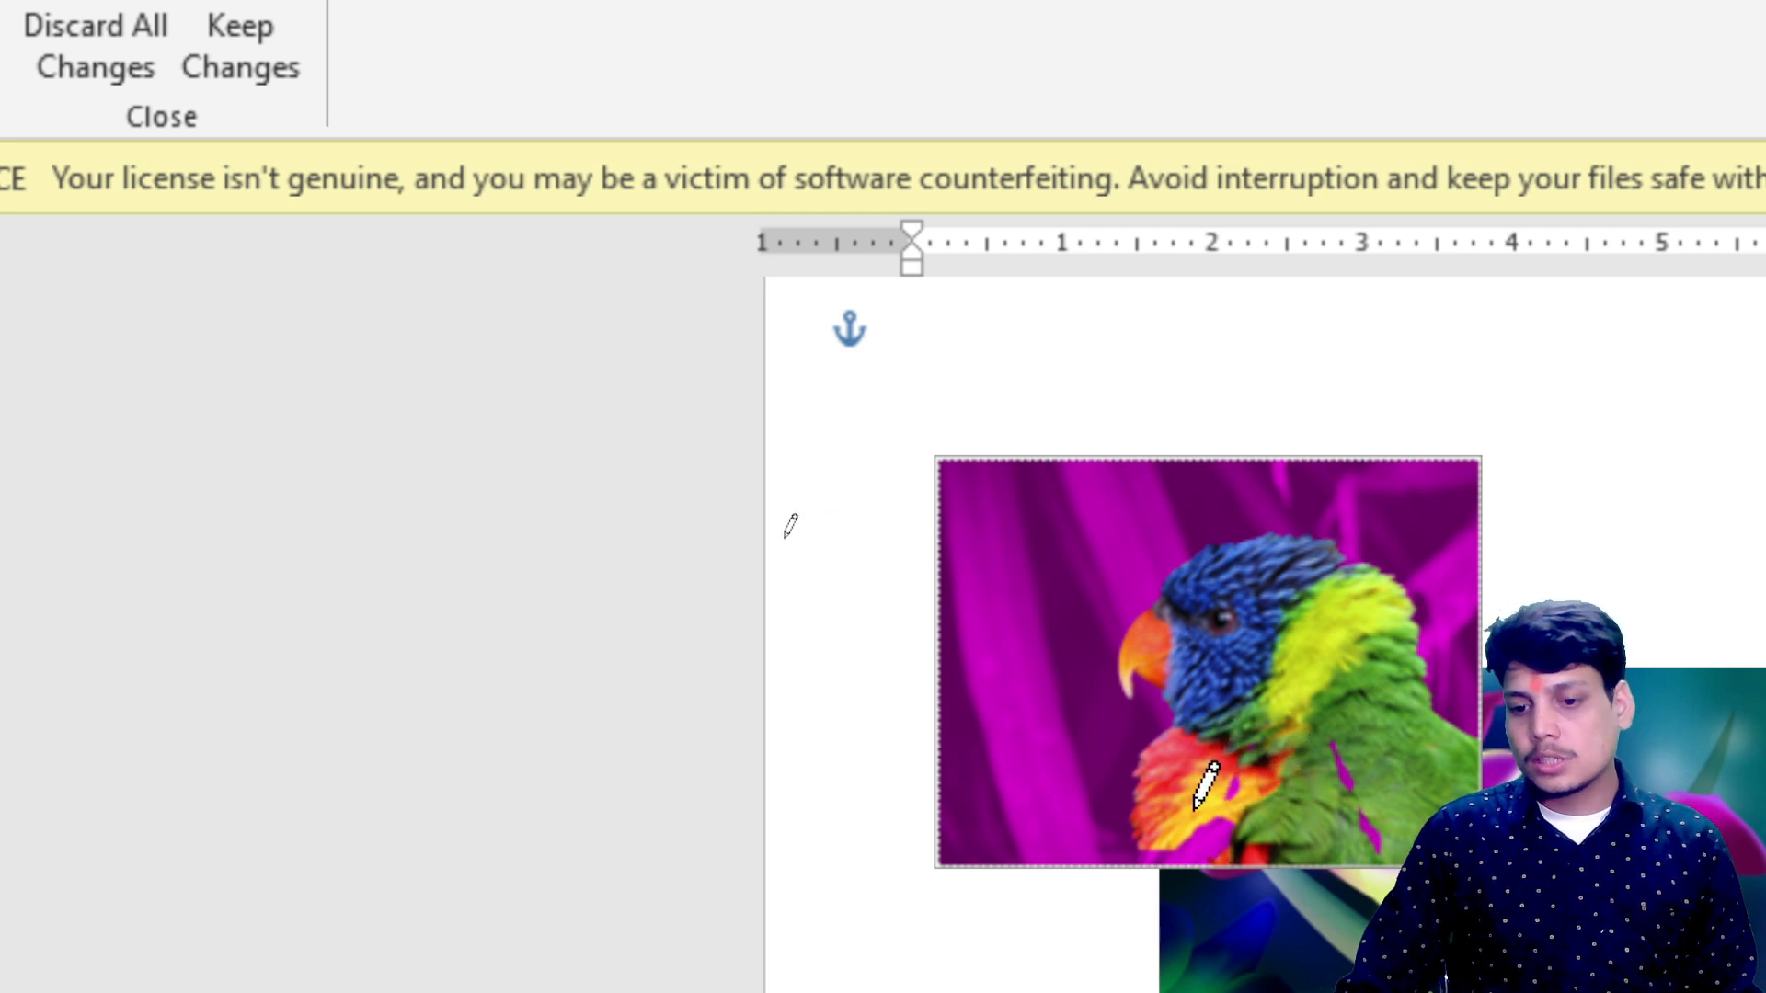
pyautogui.moveTo(1194, 808); pyautogui.dragTo(1242, 851)
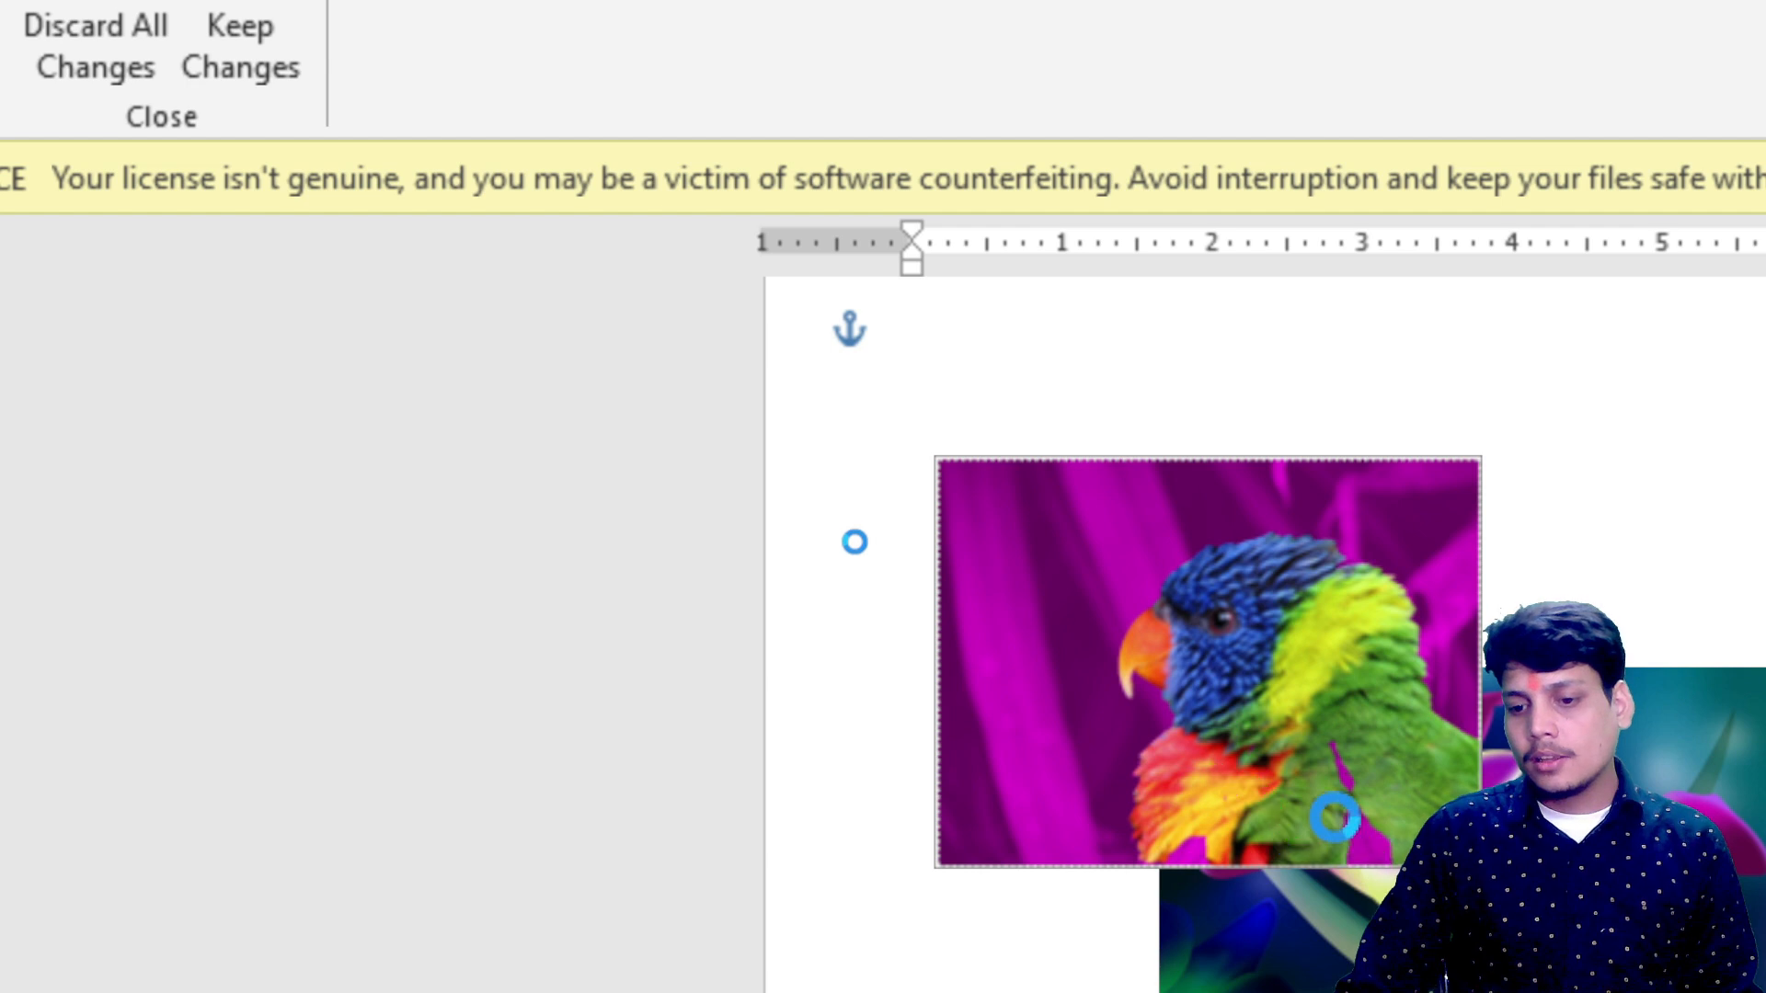
pyautogui.moveTo(1334, 817); pyautogui.dragTo(1379, 802)
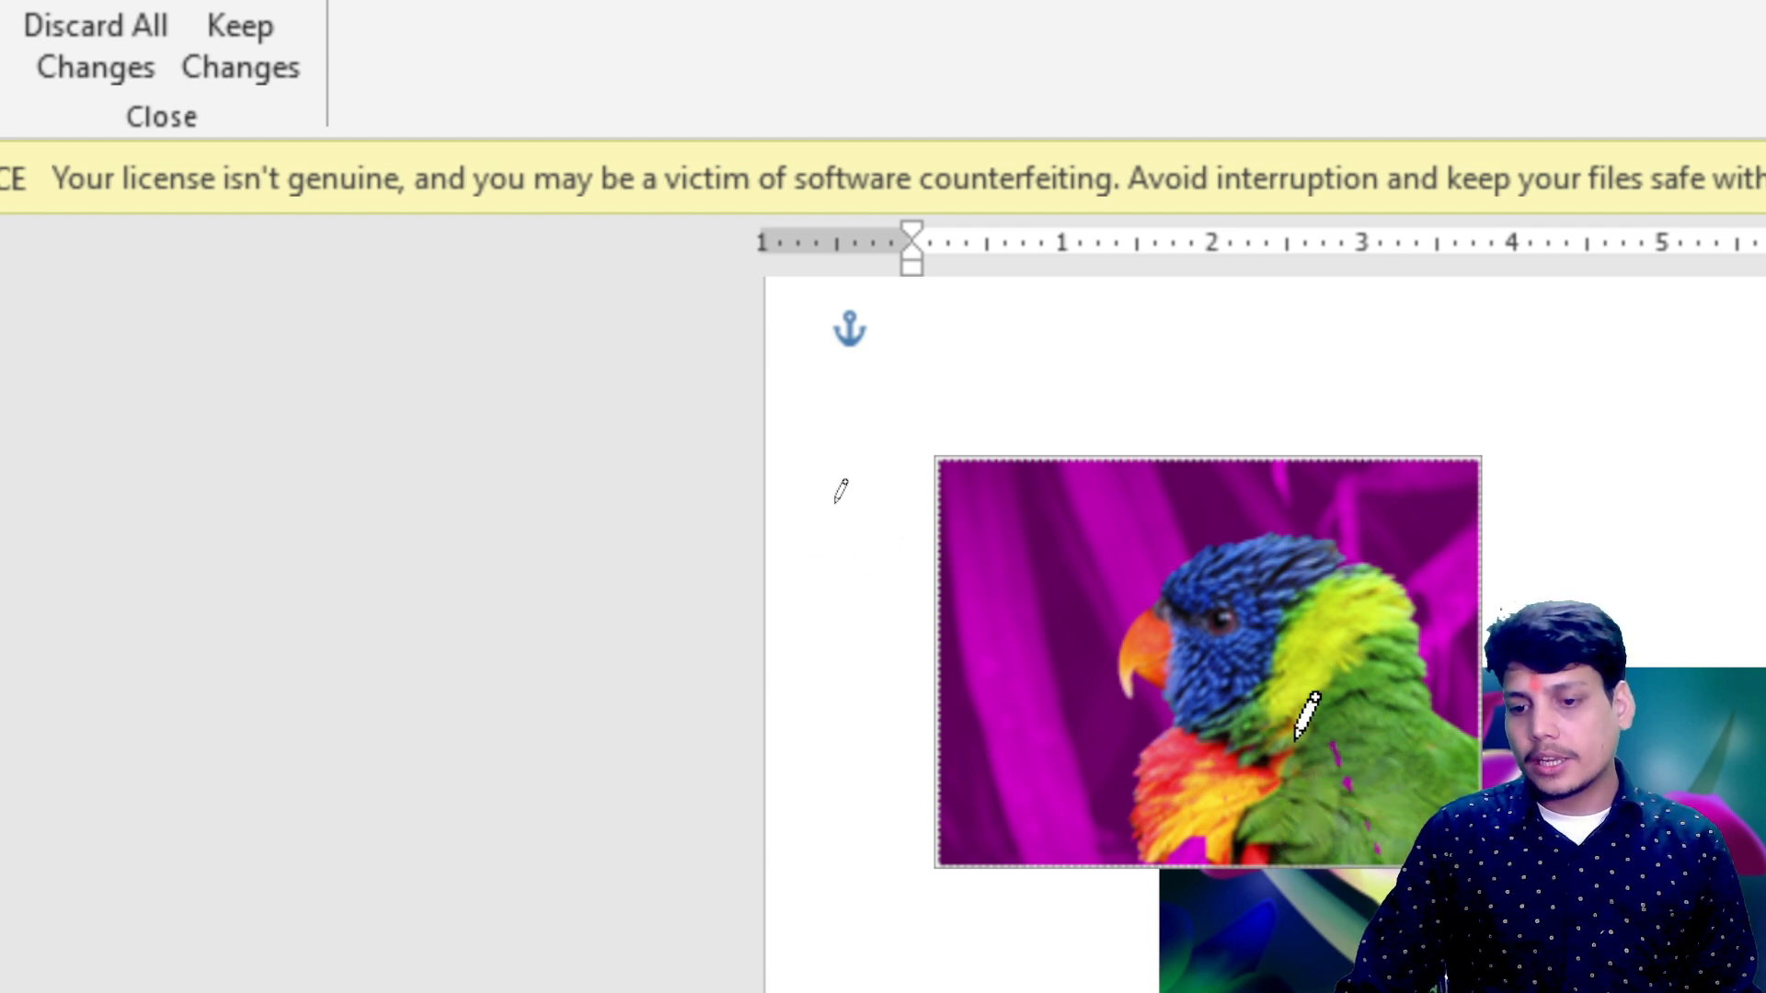
pyautogui.moveTo(1288, 736)
pyautogui.mouseDown()
pyautogui.moveTo(1361, 756)
pyautogui.moveTo(1393, 848)
pyautogui.mouseUp()
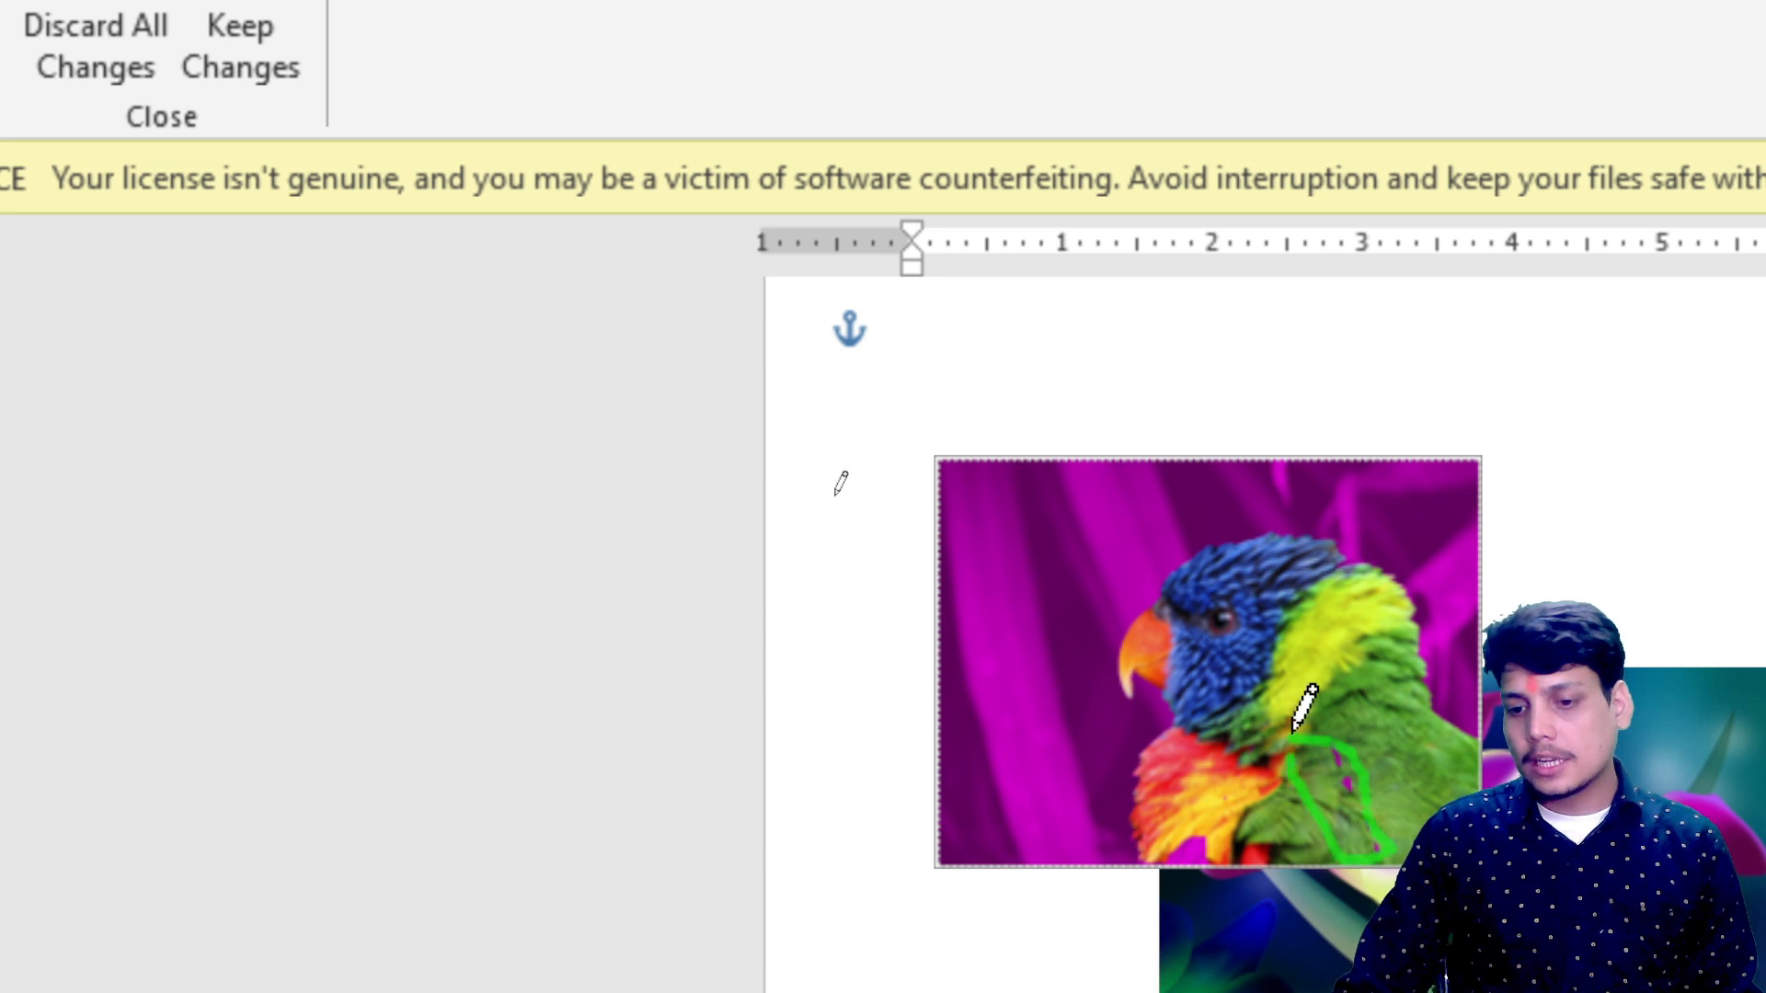
pyautogui.moveTo(1172, 824); pyautogui.dragTo(1211, 853)
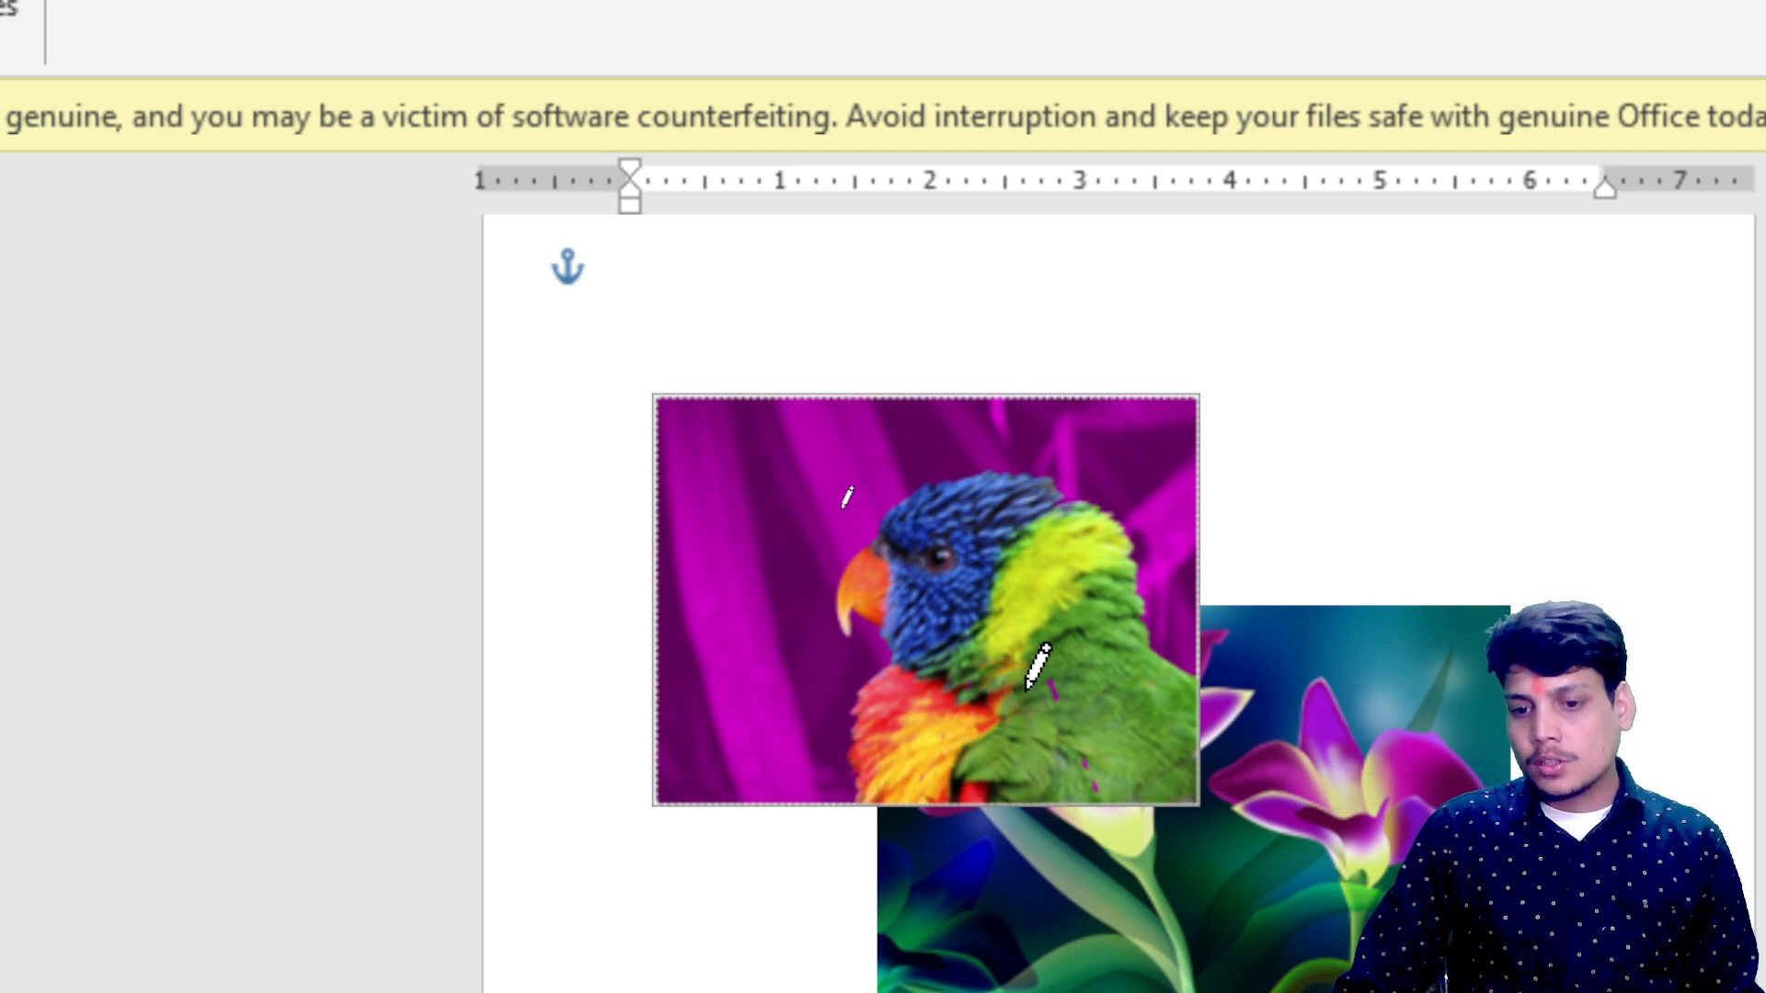
pyautogui.moveTo(1025, 686)
pyautogui.mouseDown()
pyautogui.moveTo(1120, 655)
pyautogui.moveTo(1139, 805)
pyautogui.mouseUp()
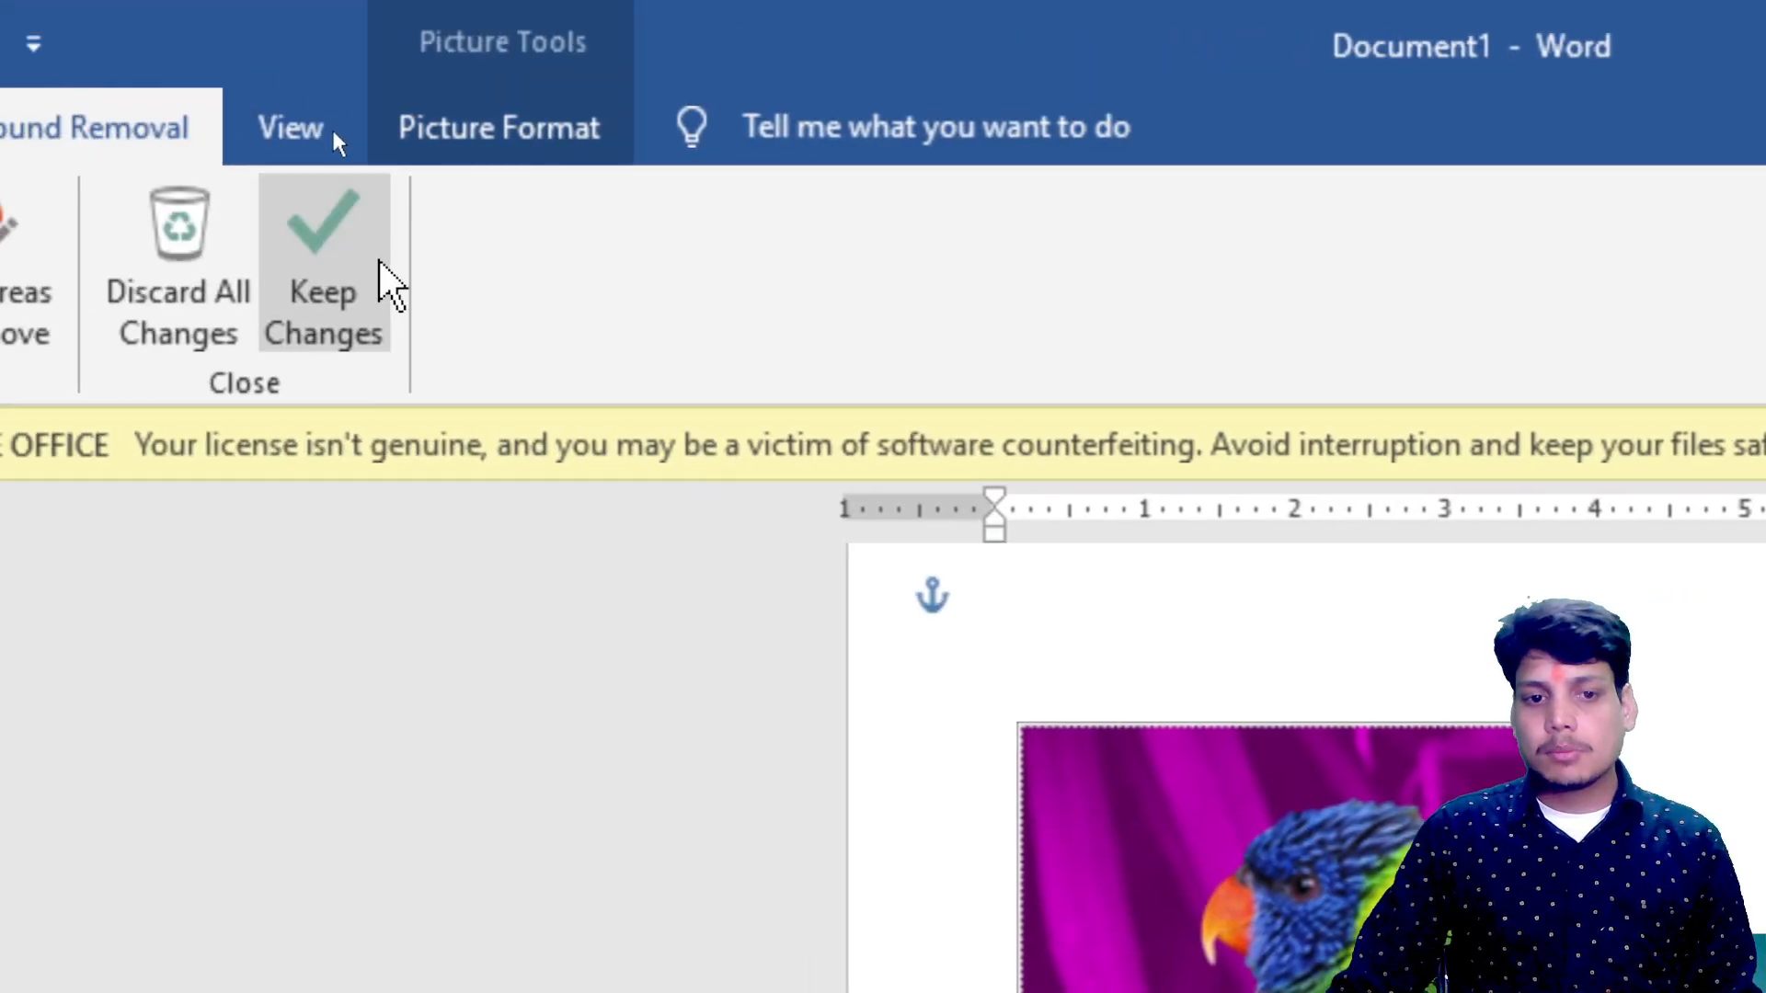
pyautogui.click(305, 286)
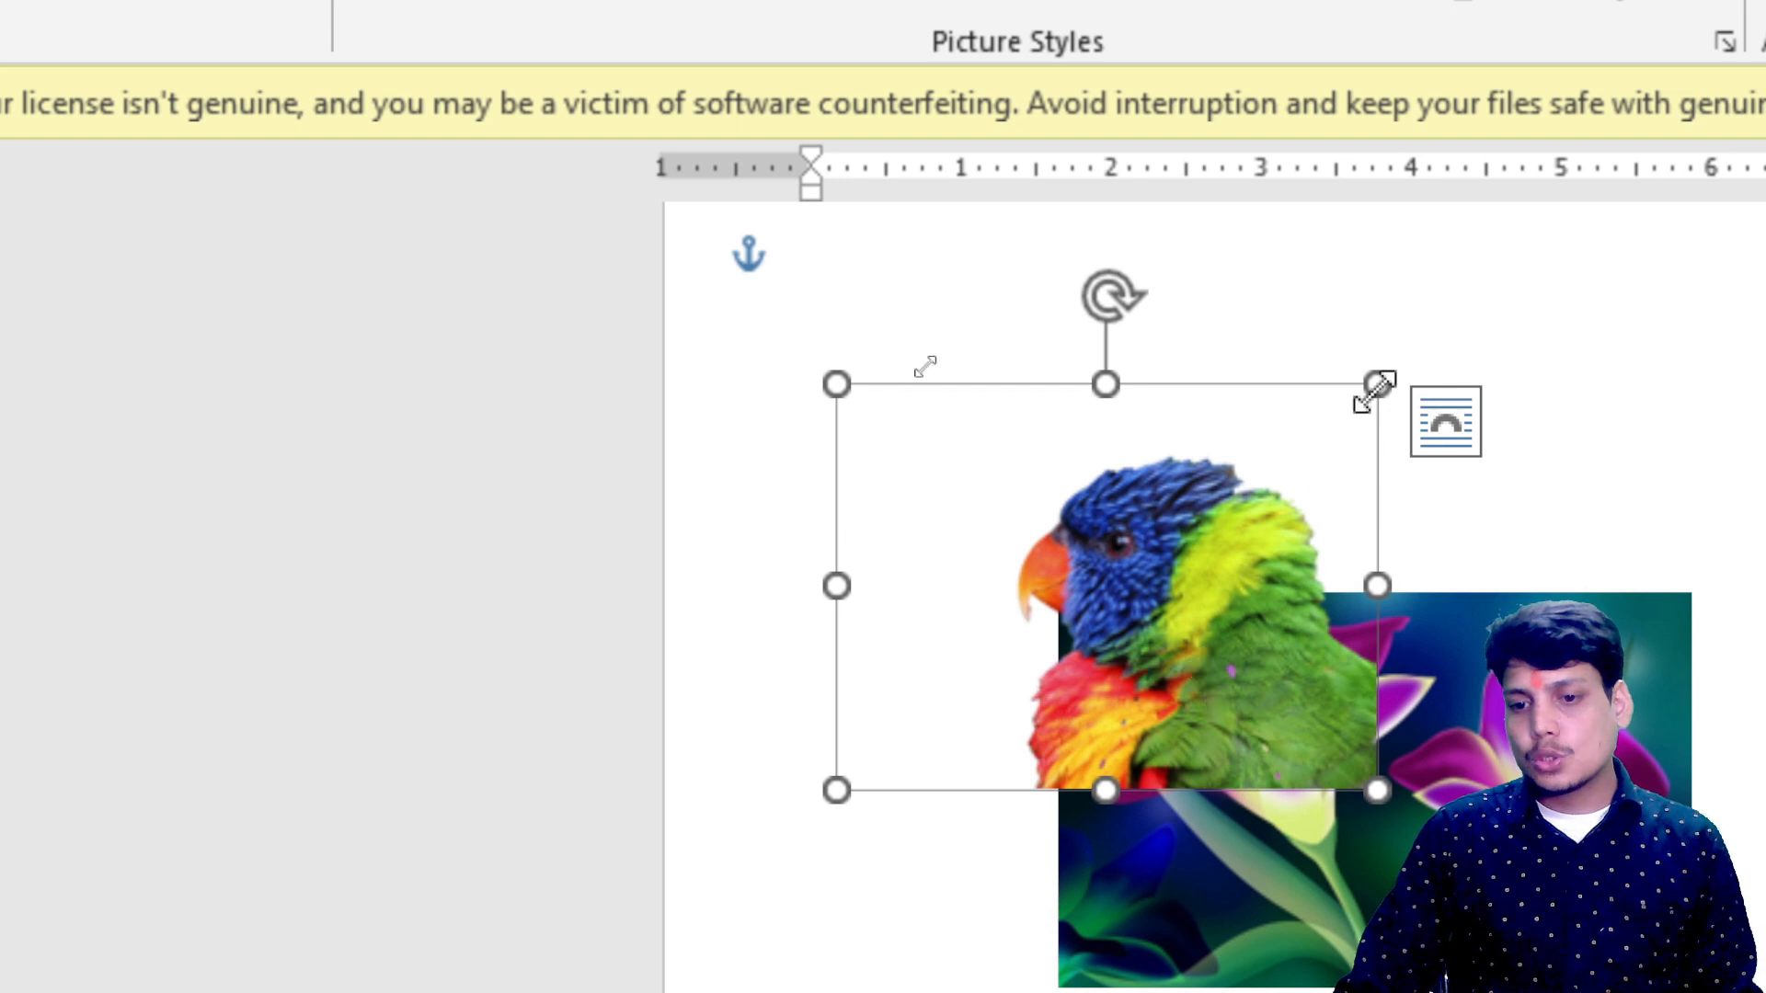
# - Shrink the cut-out parrot to about 1.31" by 1.75" and place it at the flower picture's lower edge, between the two stems
pyautogui.moveTo(1377, 385); pyautogui.dragTo(1100, 591)
pyautogui.moveTo(1040, 703); pyautogui.dragTo(1471, 892)
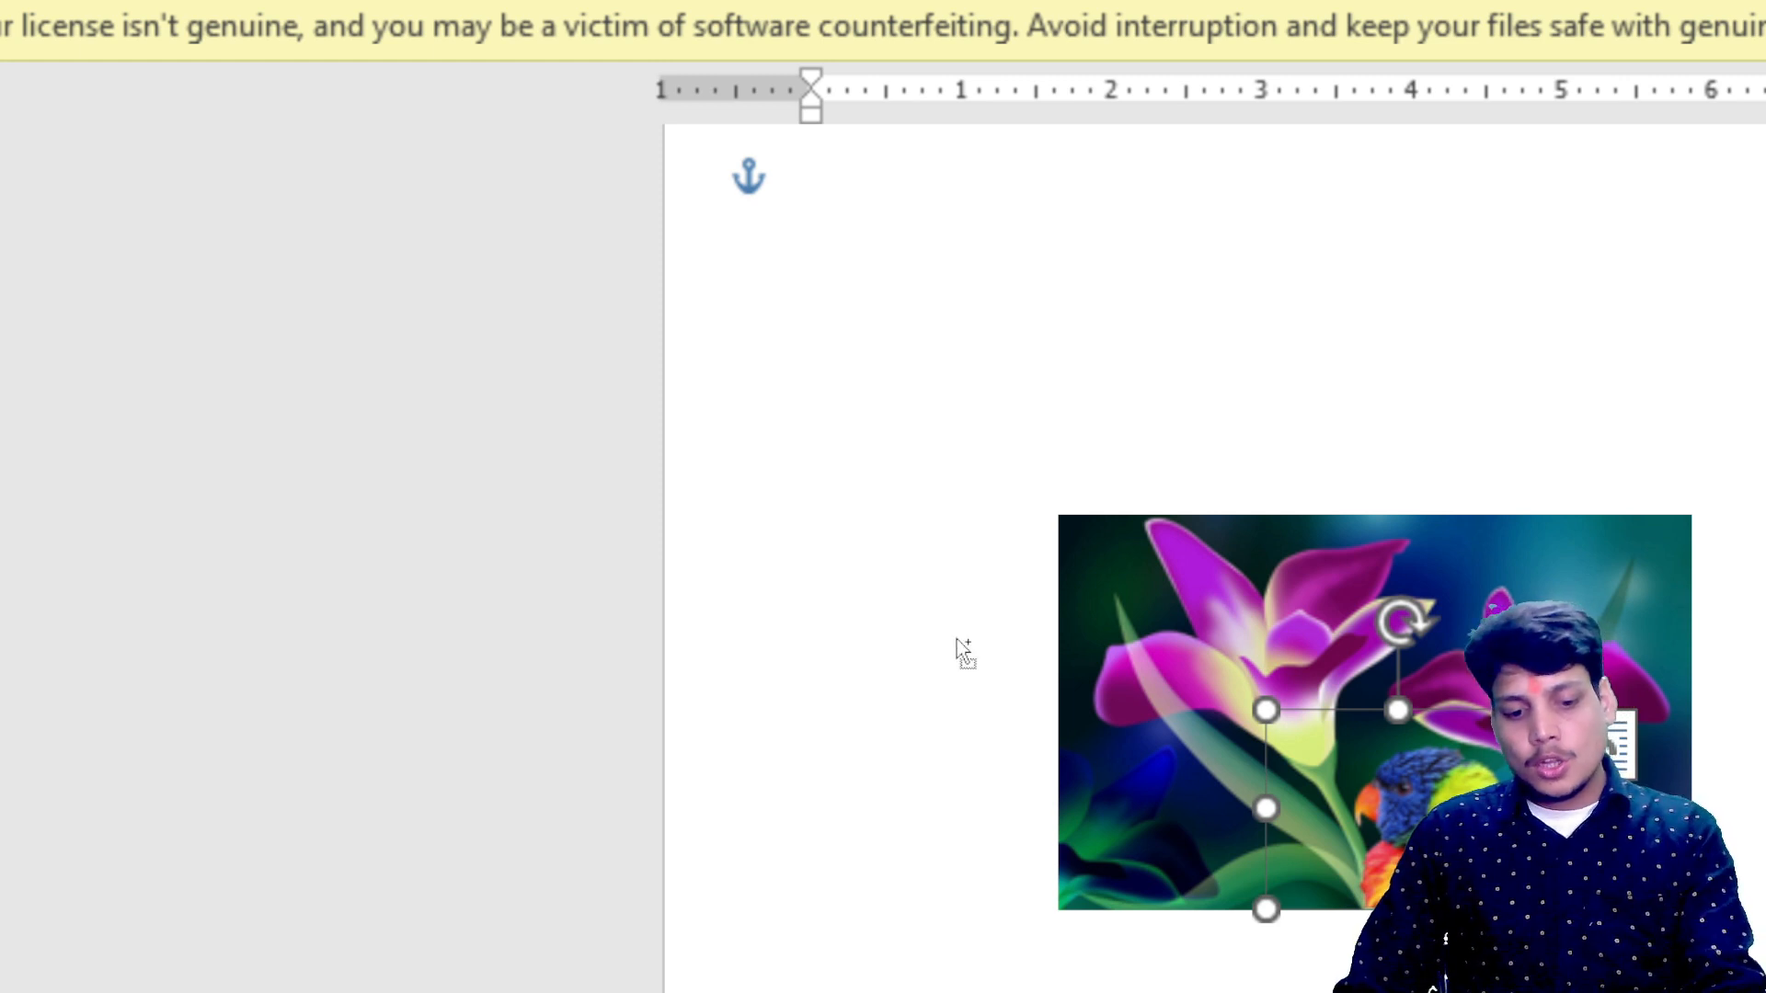
pyautogui.press('ctrl')
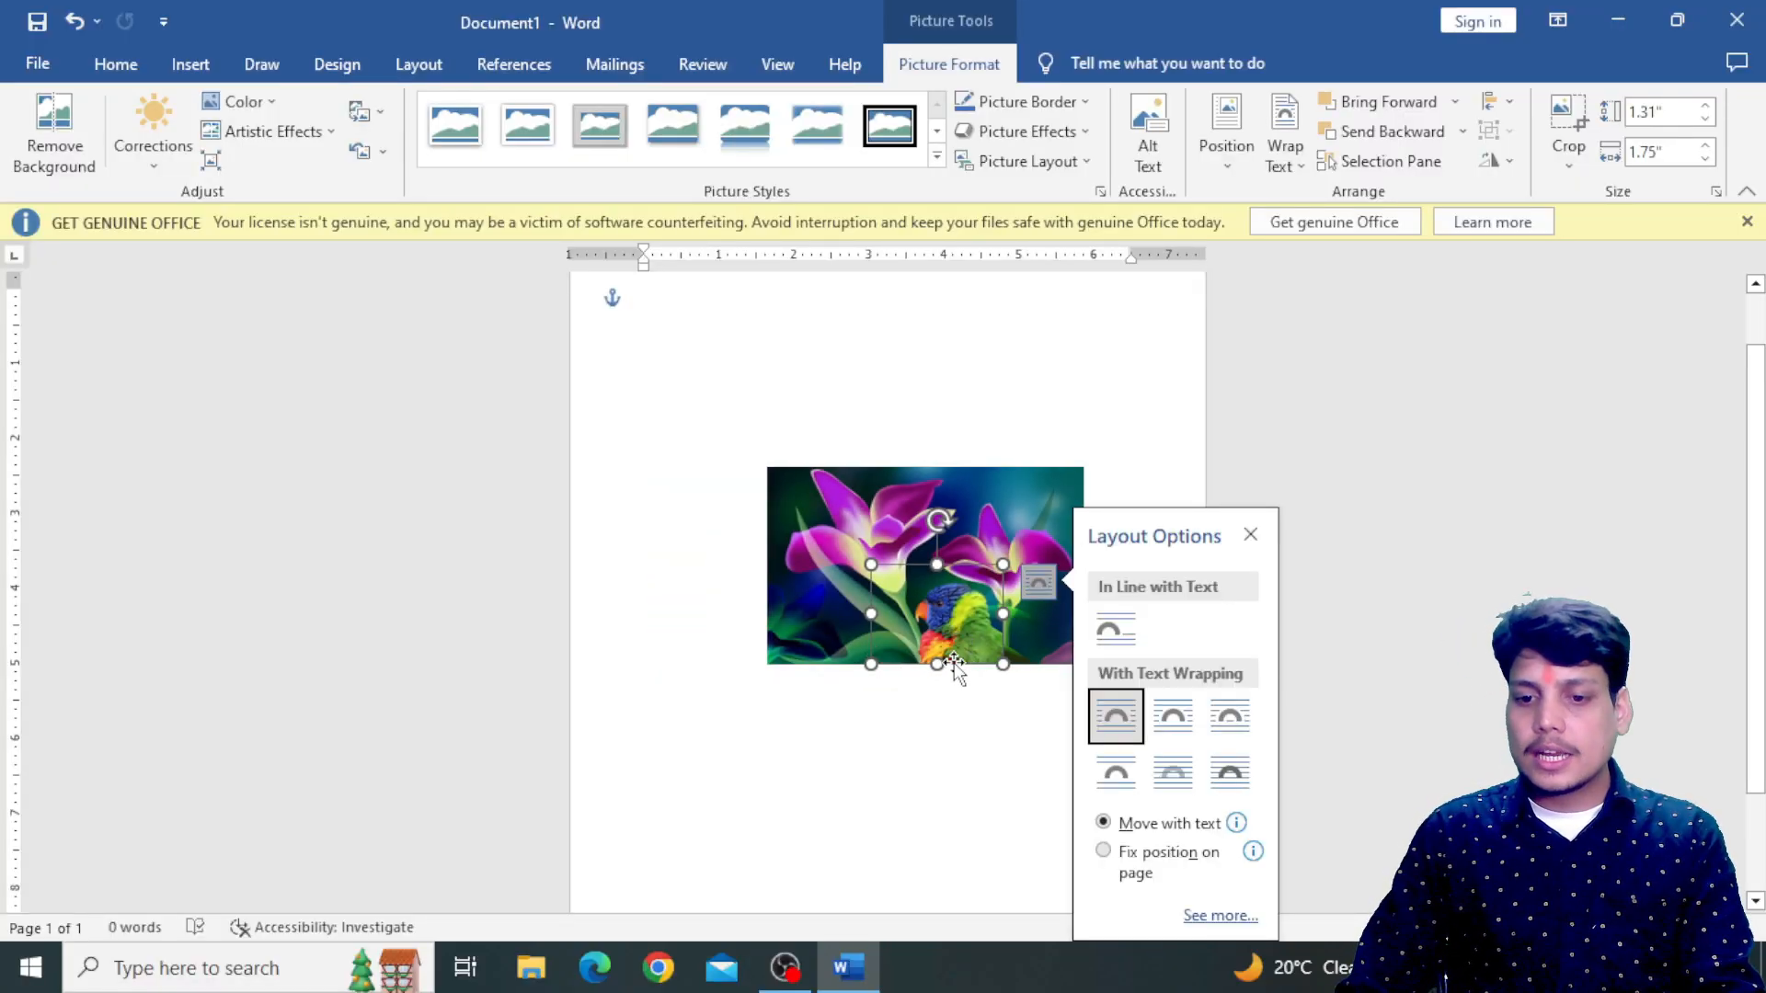
pyautogui.keyDown('ctrl'); pyautogui.scroll(12, 954, 663); pyautogui.keyUp('ctrl')
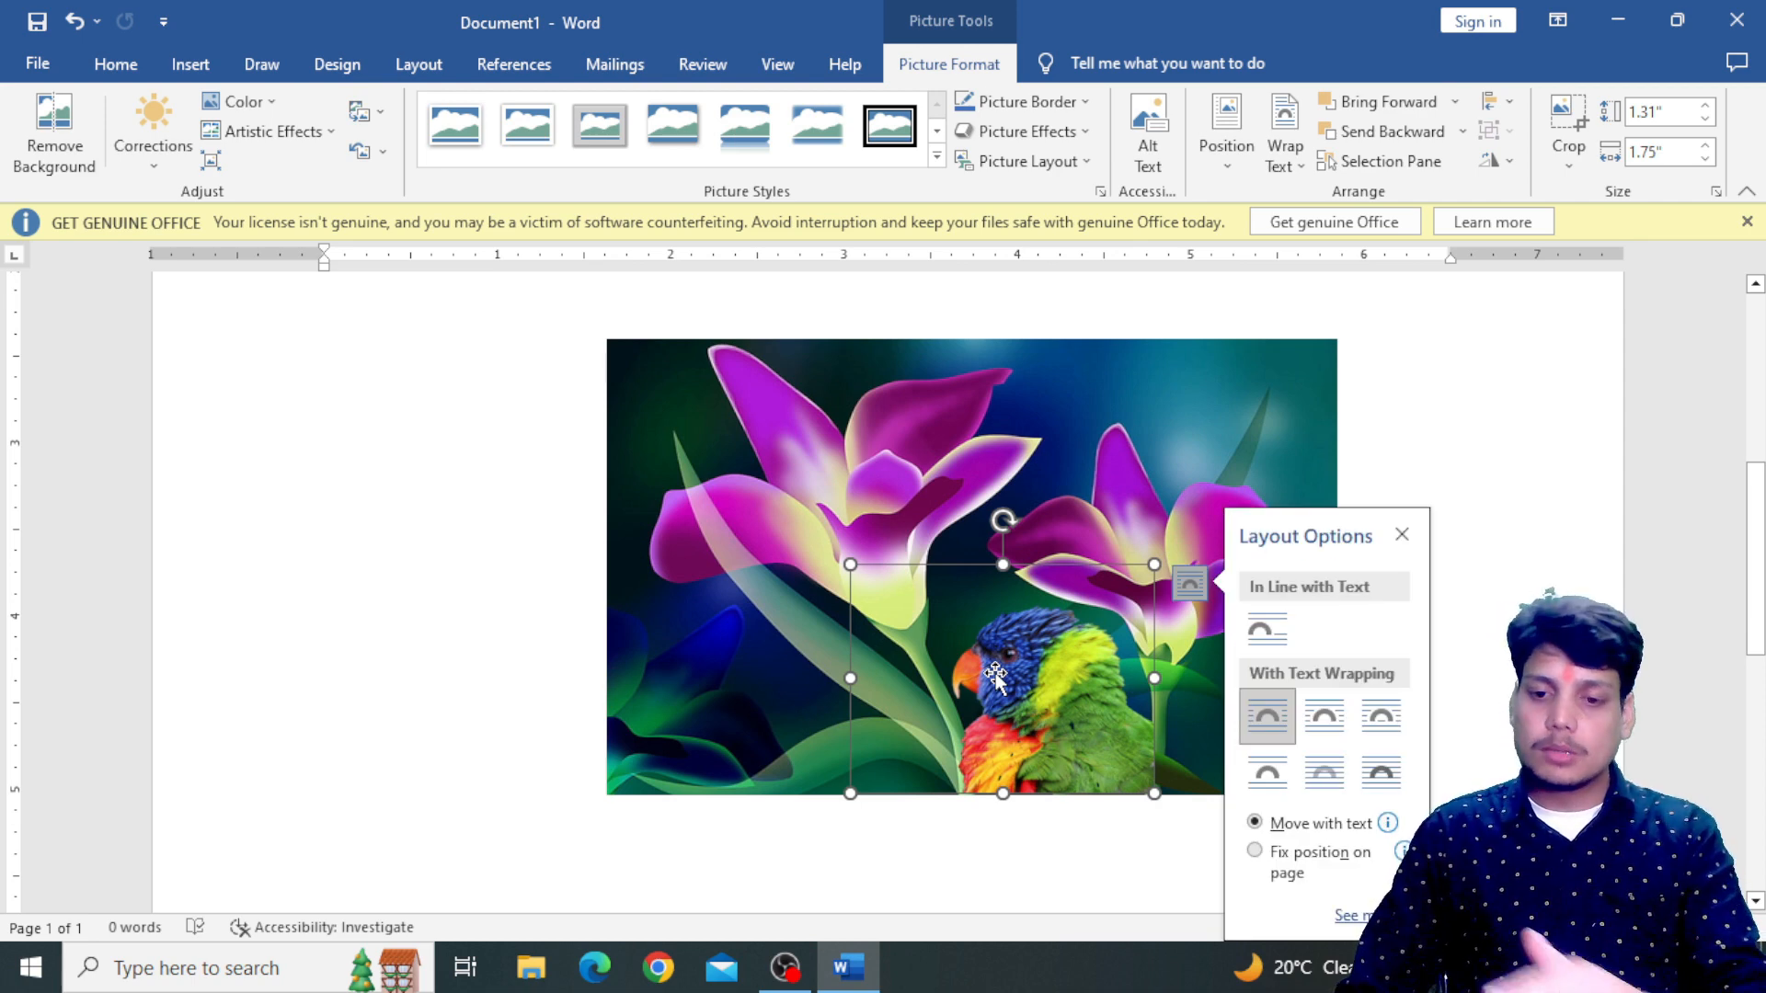
pyautogui.click(935, 880)
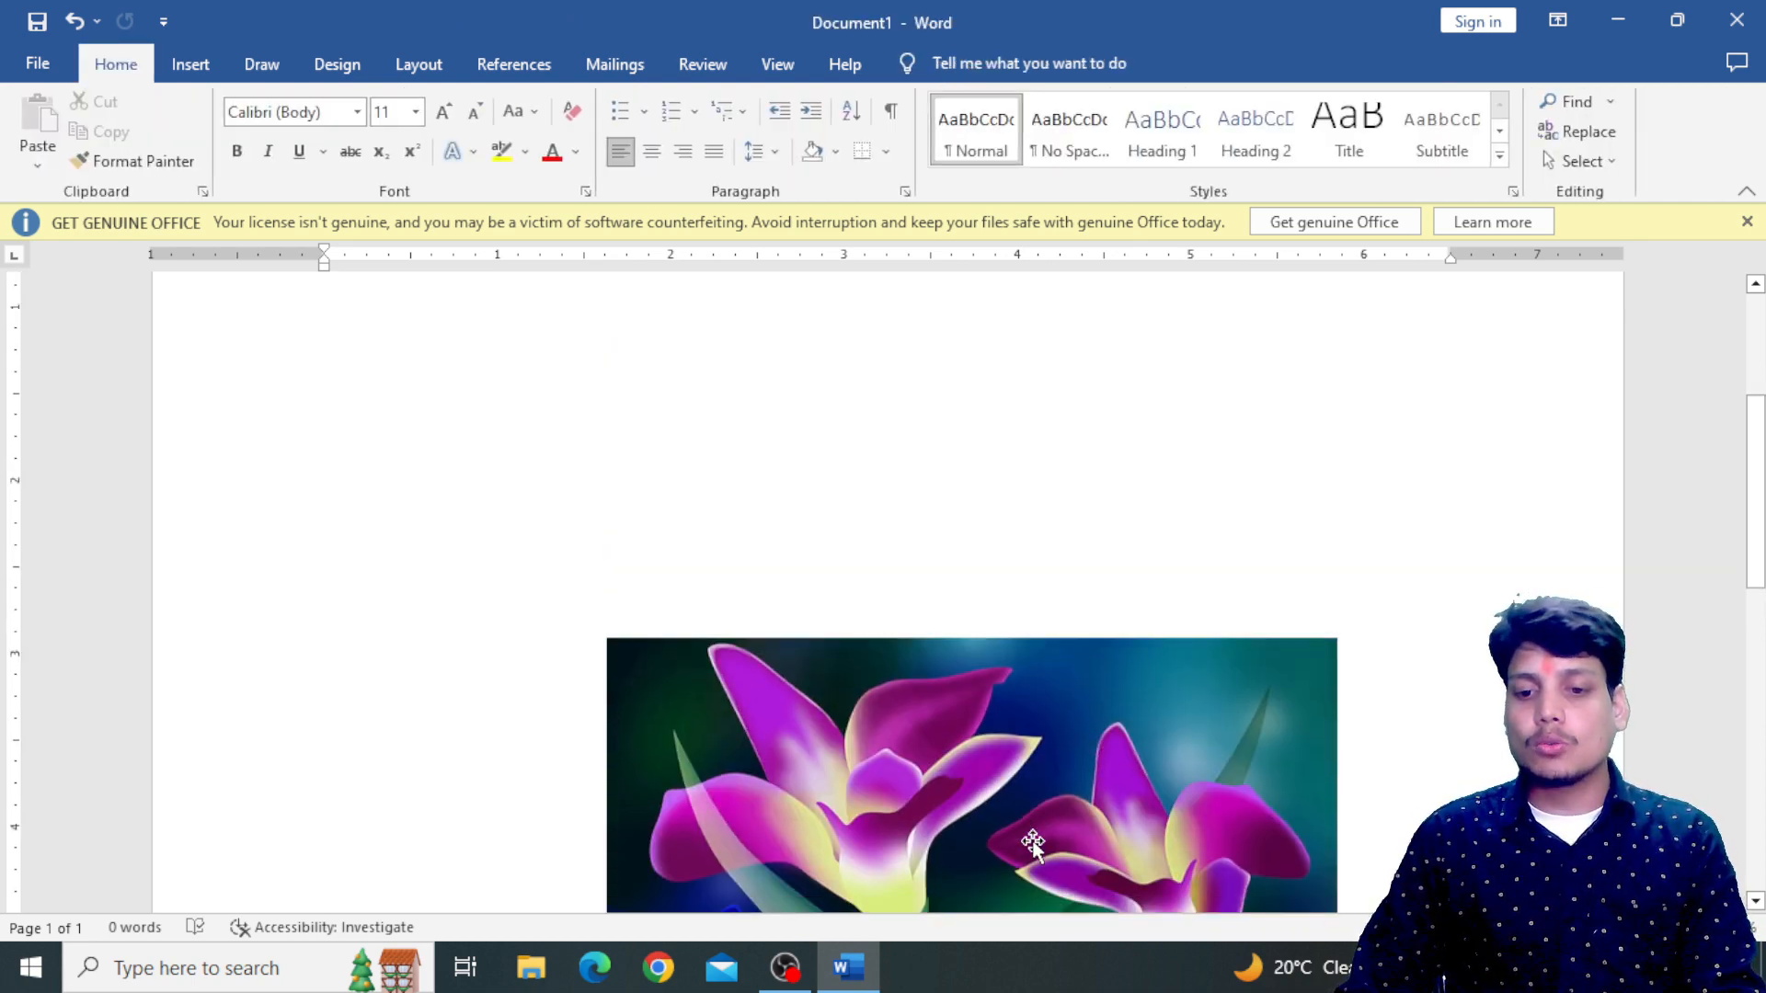
# - Apply a brighter Brightness/Contrast correction preset to the flower picture
pyautogui.scroll(-5, 1056, 804)
pyautogui.scroll(1, 1054, 797)
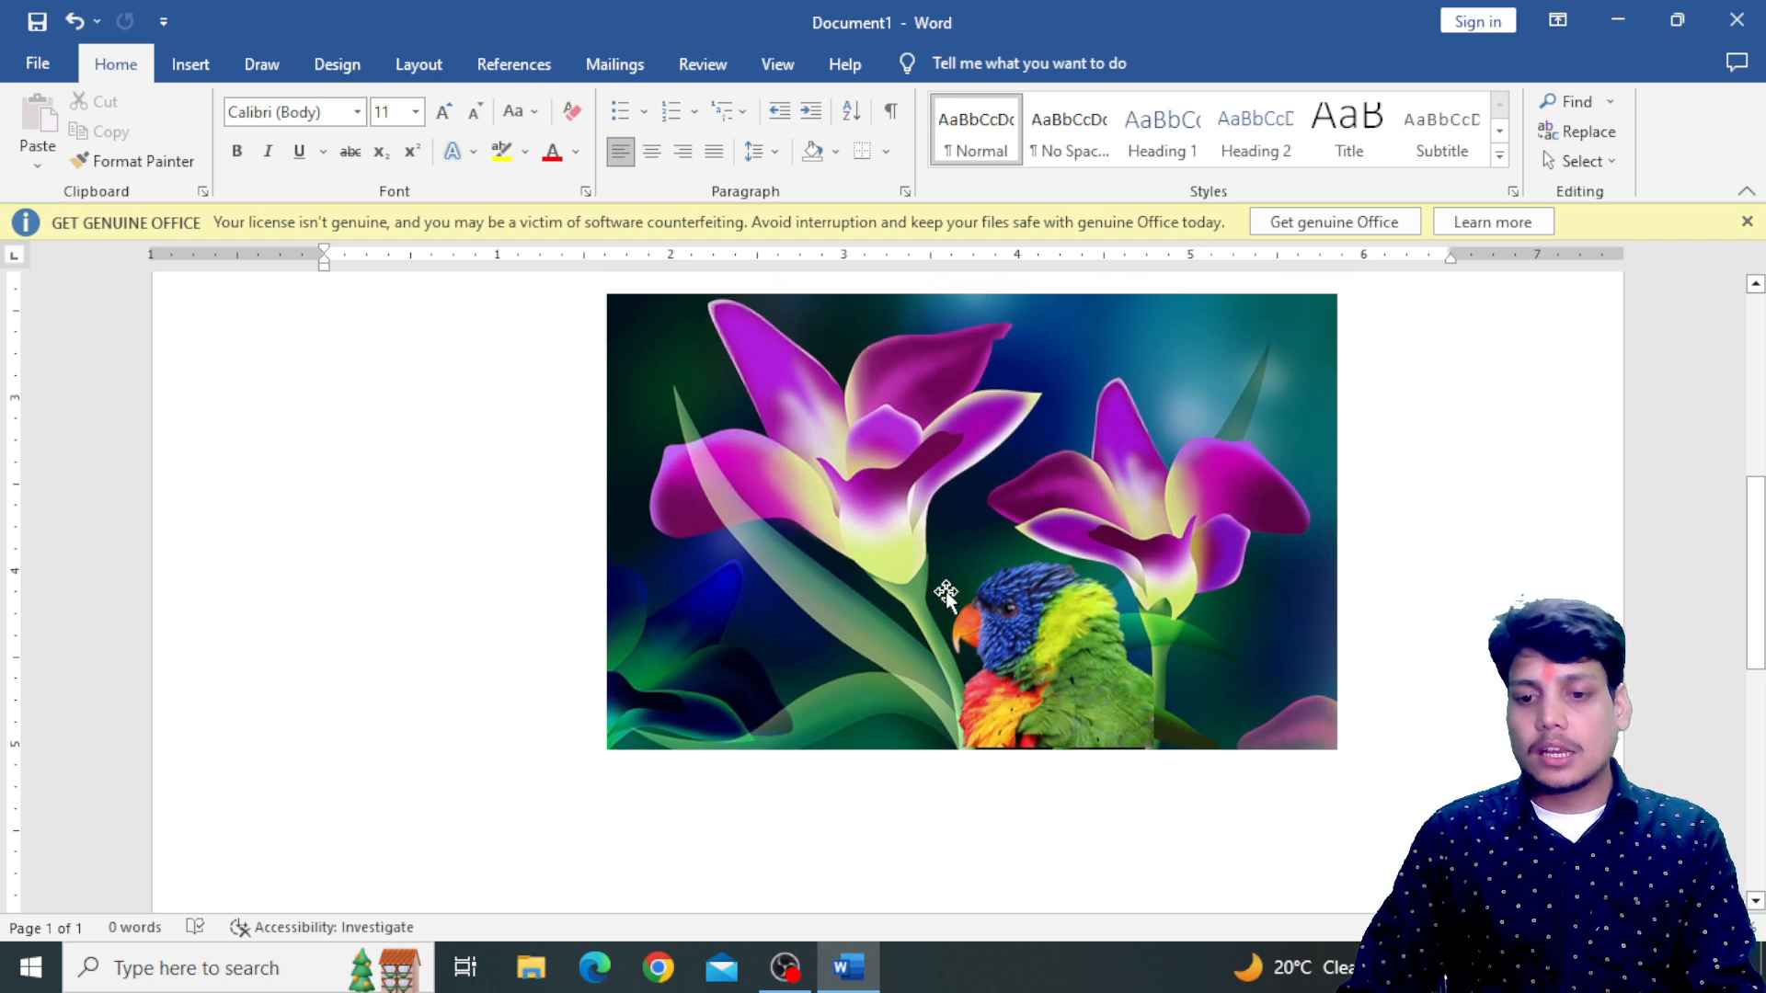
pyautogui.click(815, 483)
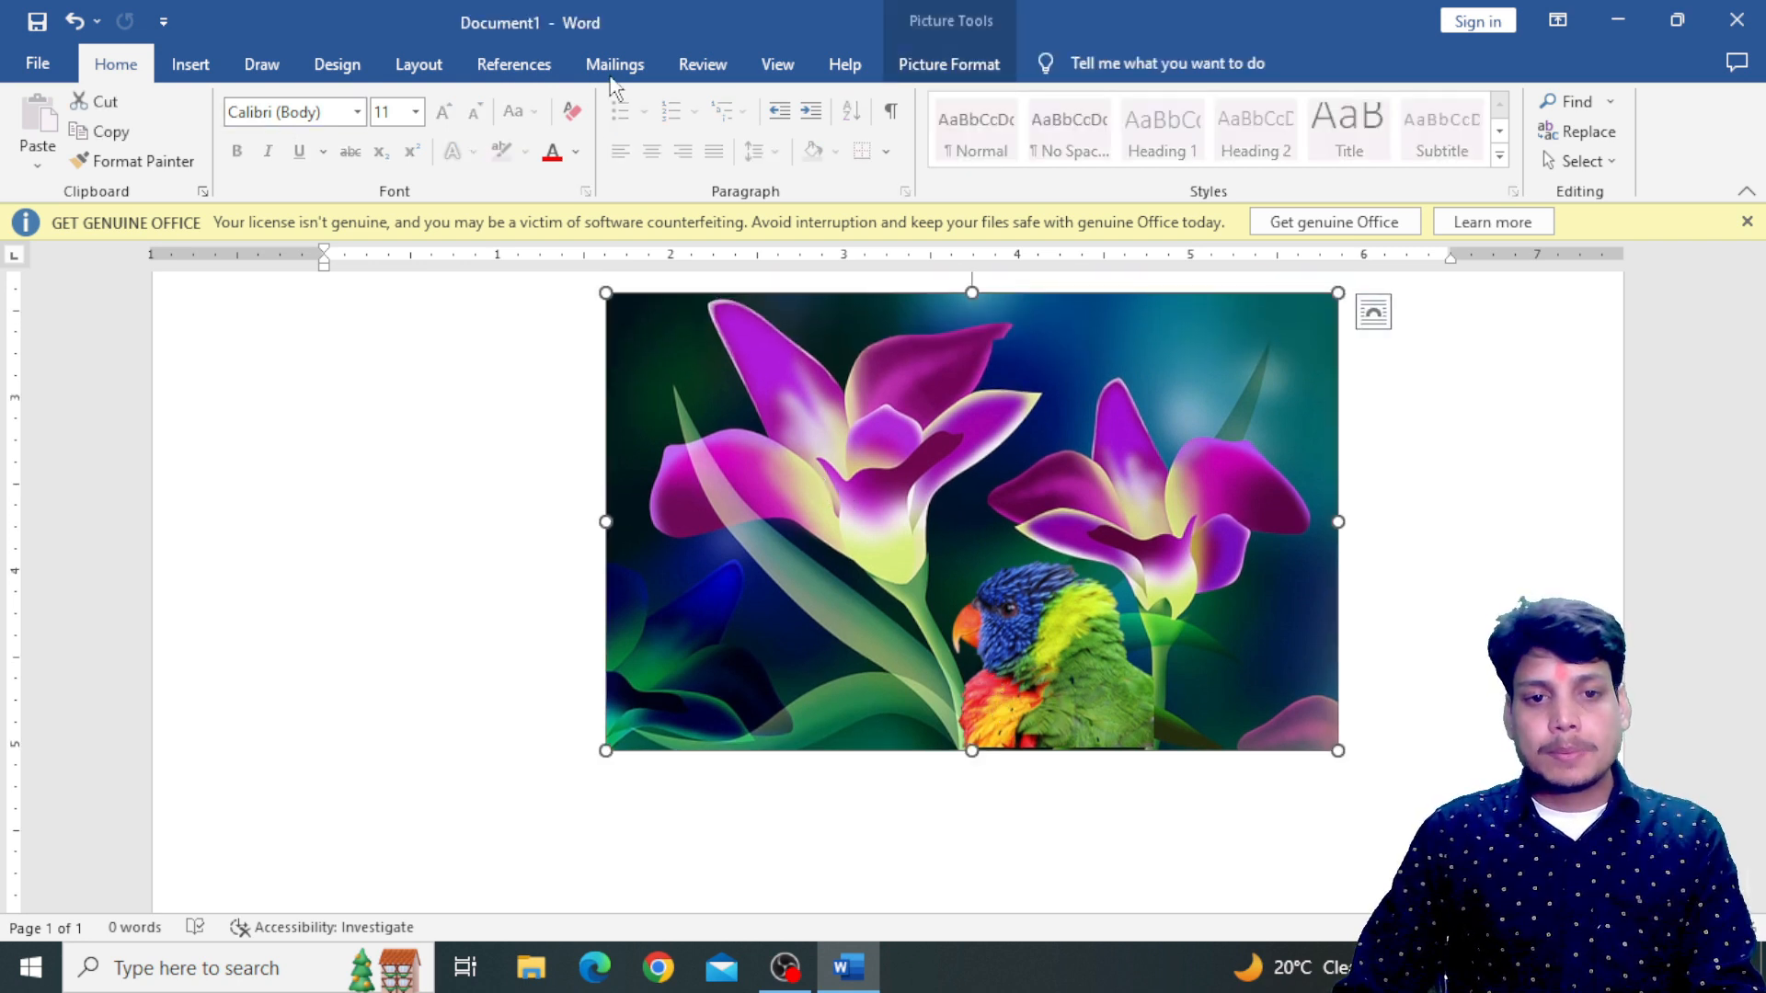
pyautogui.click(931, 66)
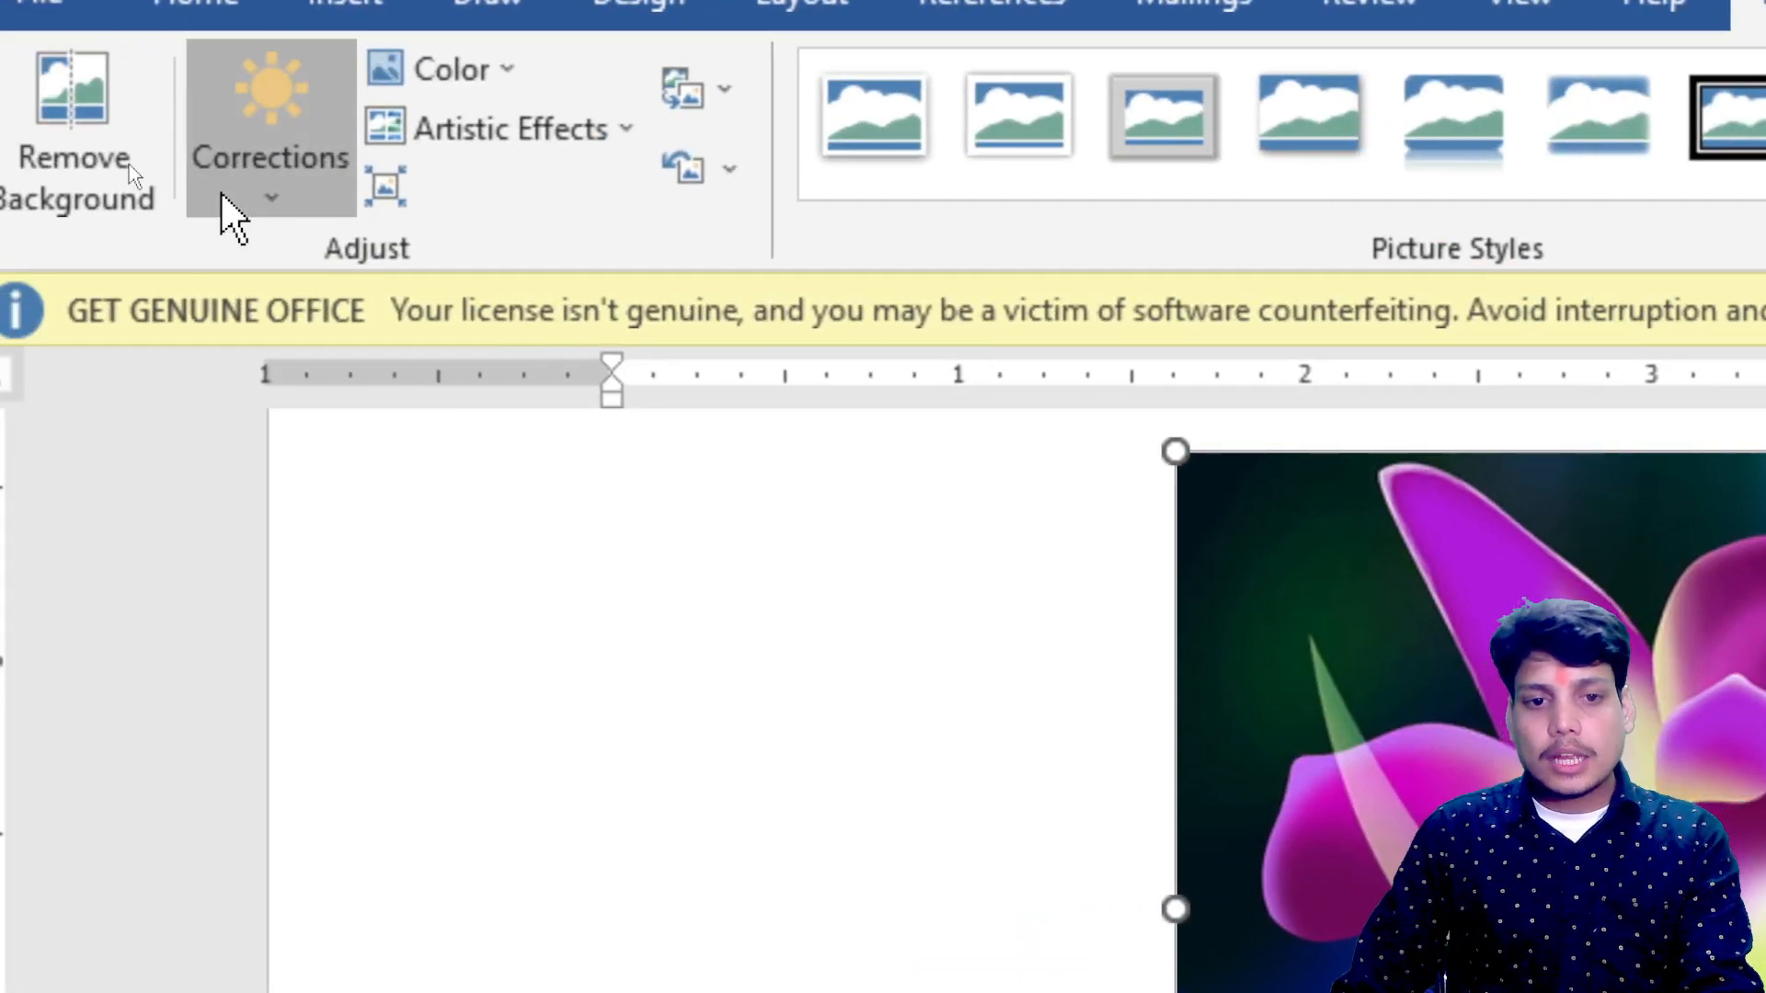
pyautogui.click(233, 216)
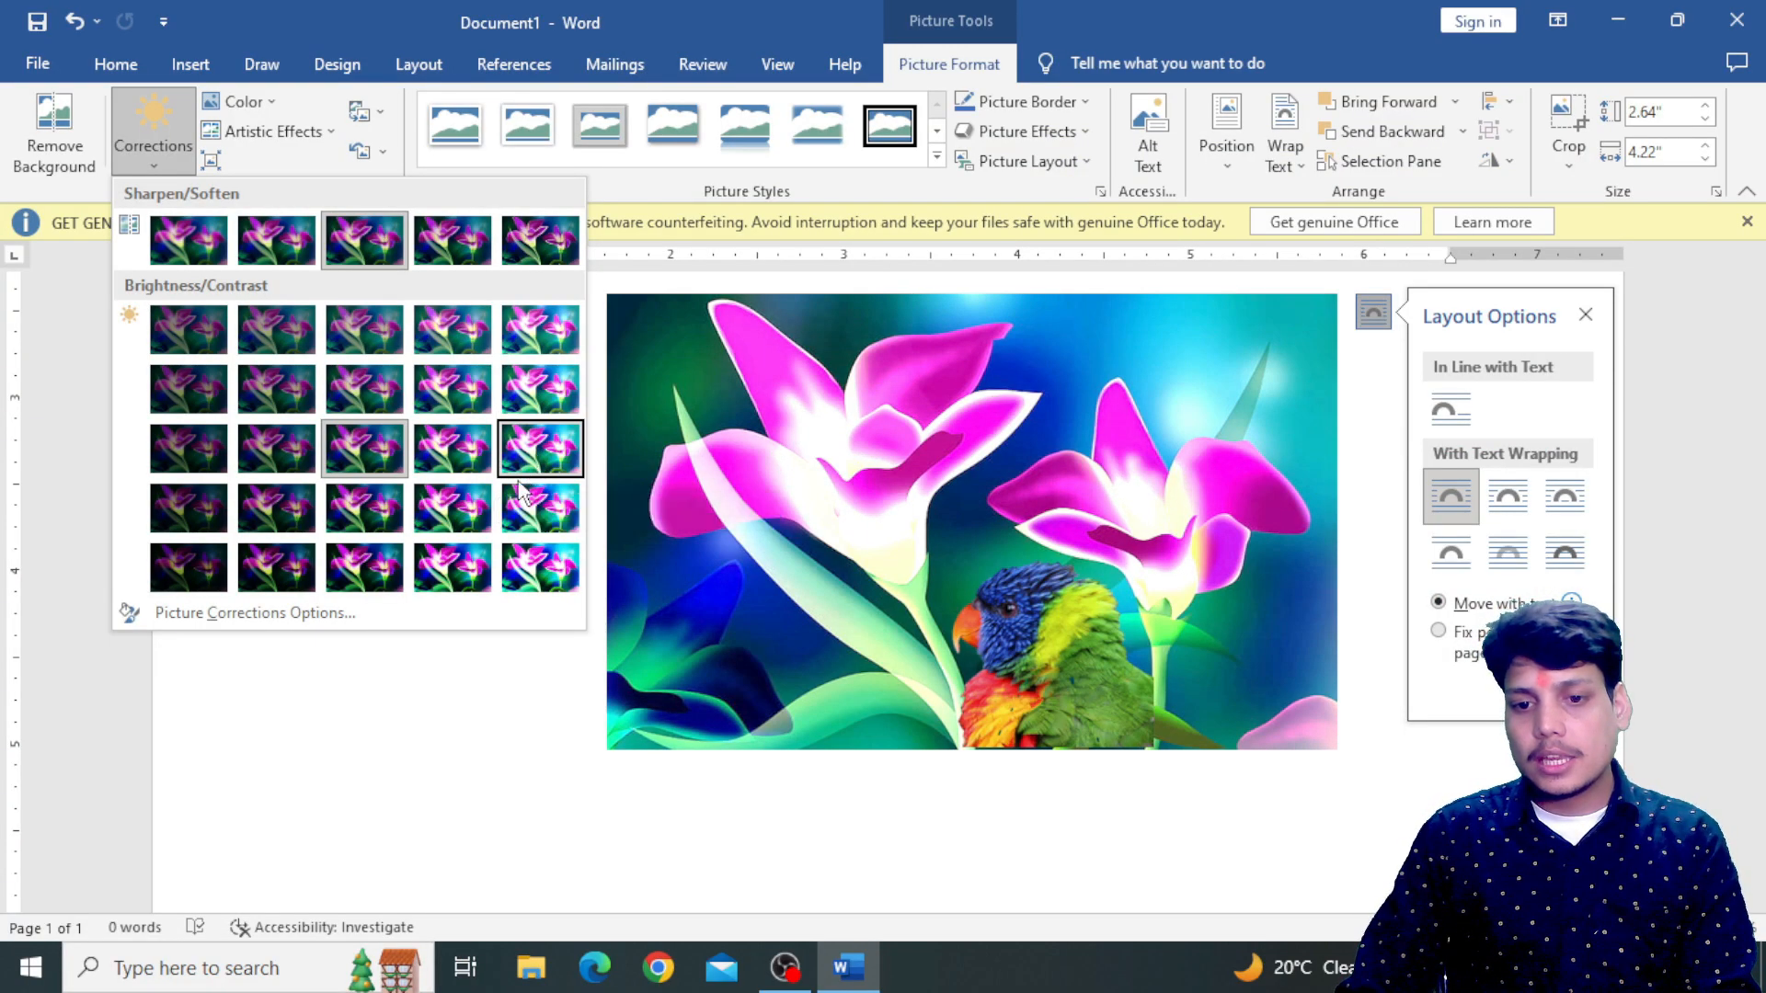
pyautogui.click(451, 388)
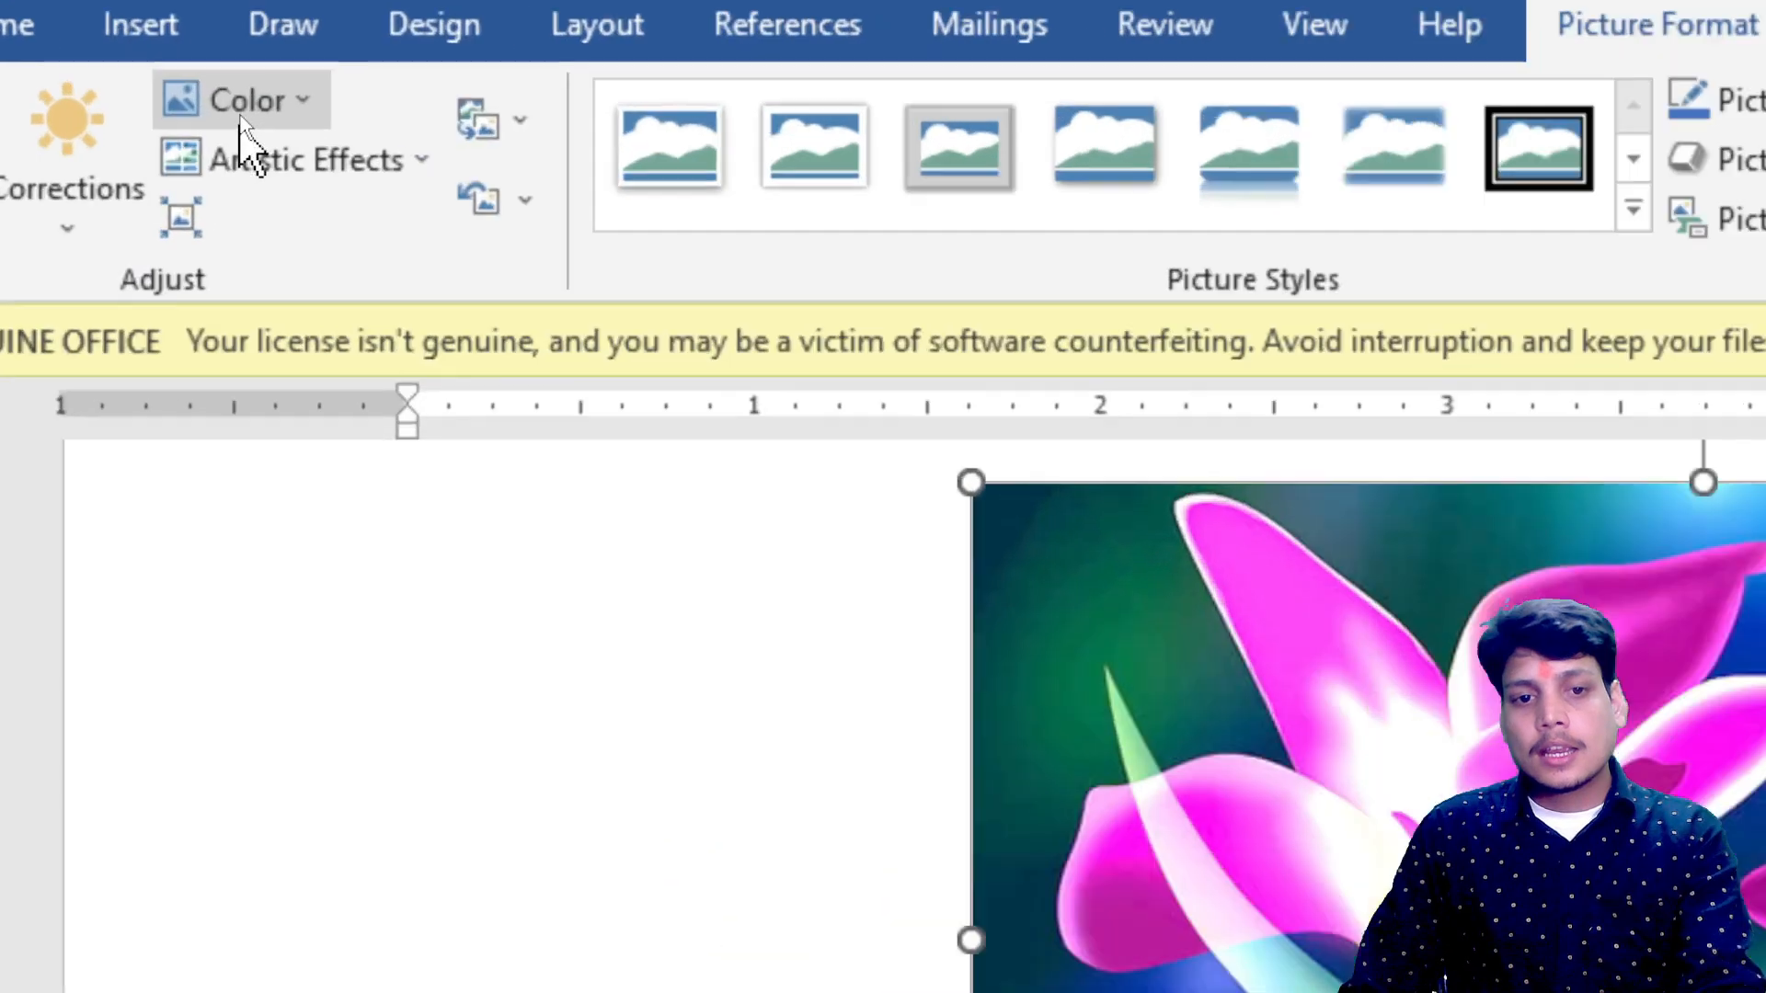
# - Look through the flower picture's colour presets, then give it the canvas-like Texturizer artistic effect
pyautogui.click(244, 108)
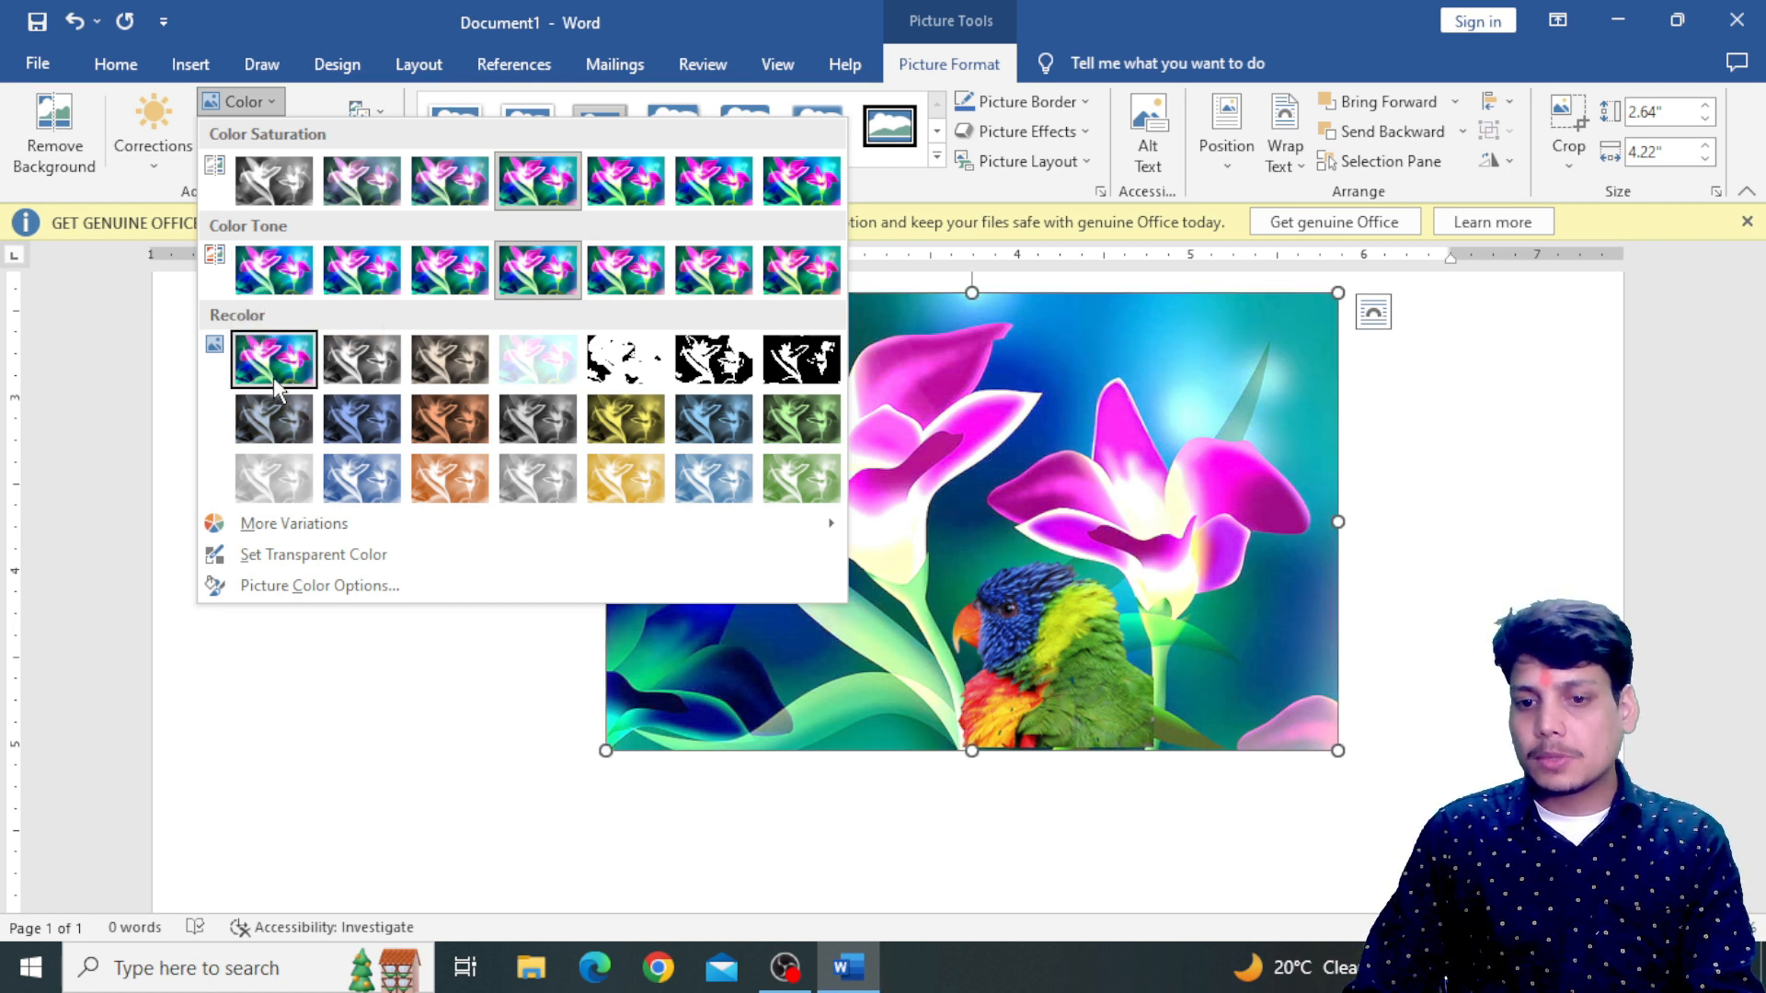
pyautogui.click(151, 188)
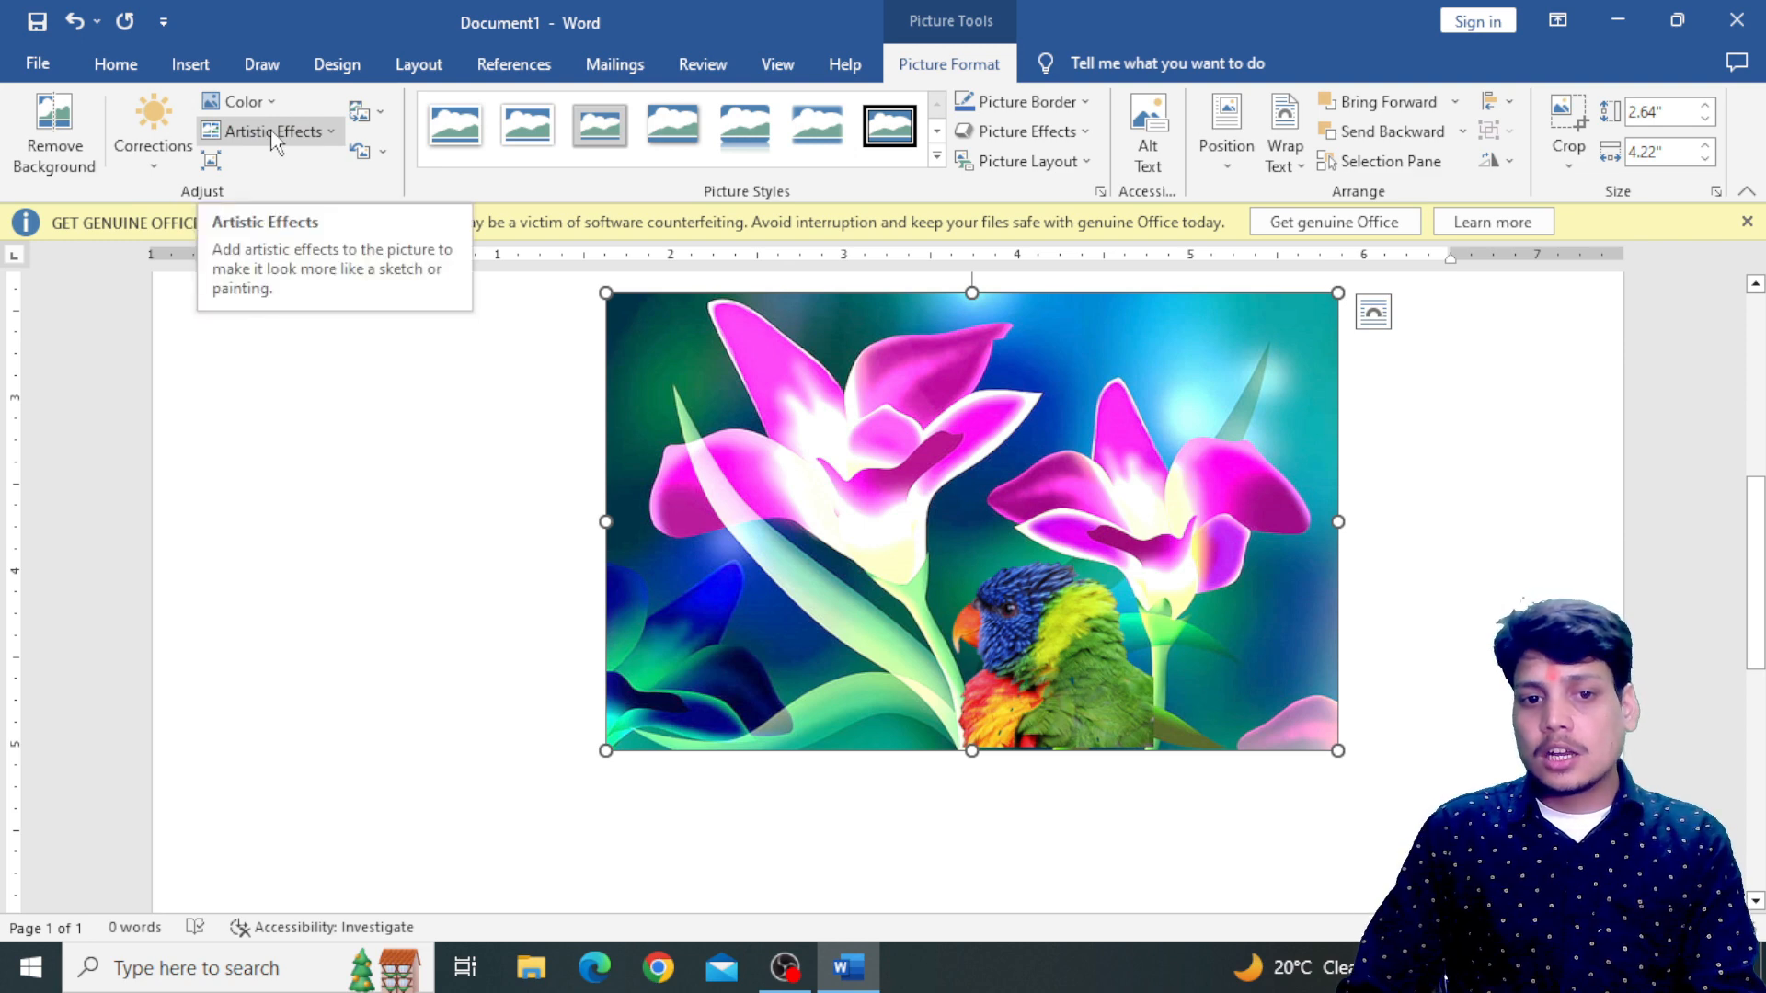
pyautogui.click(274, 140)
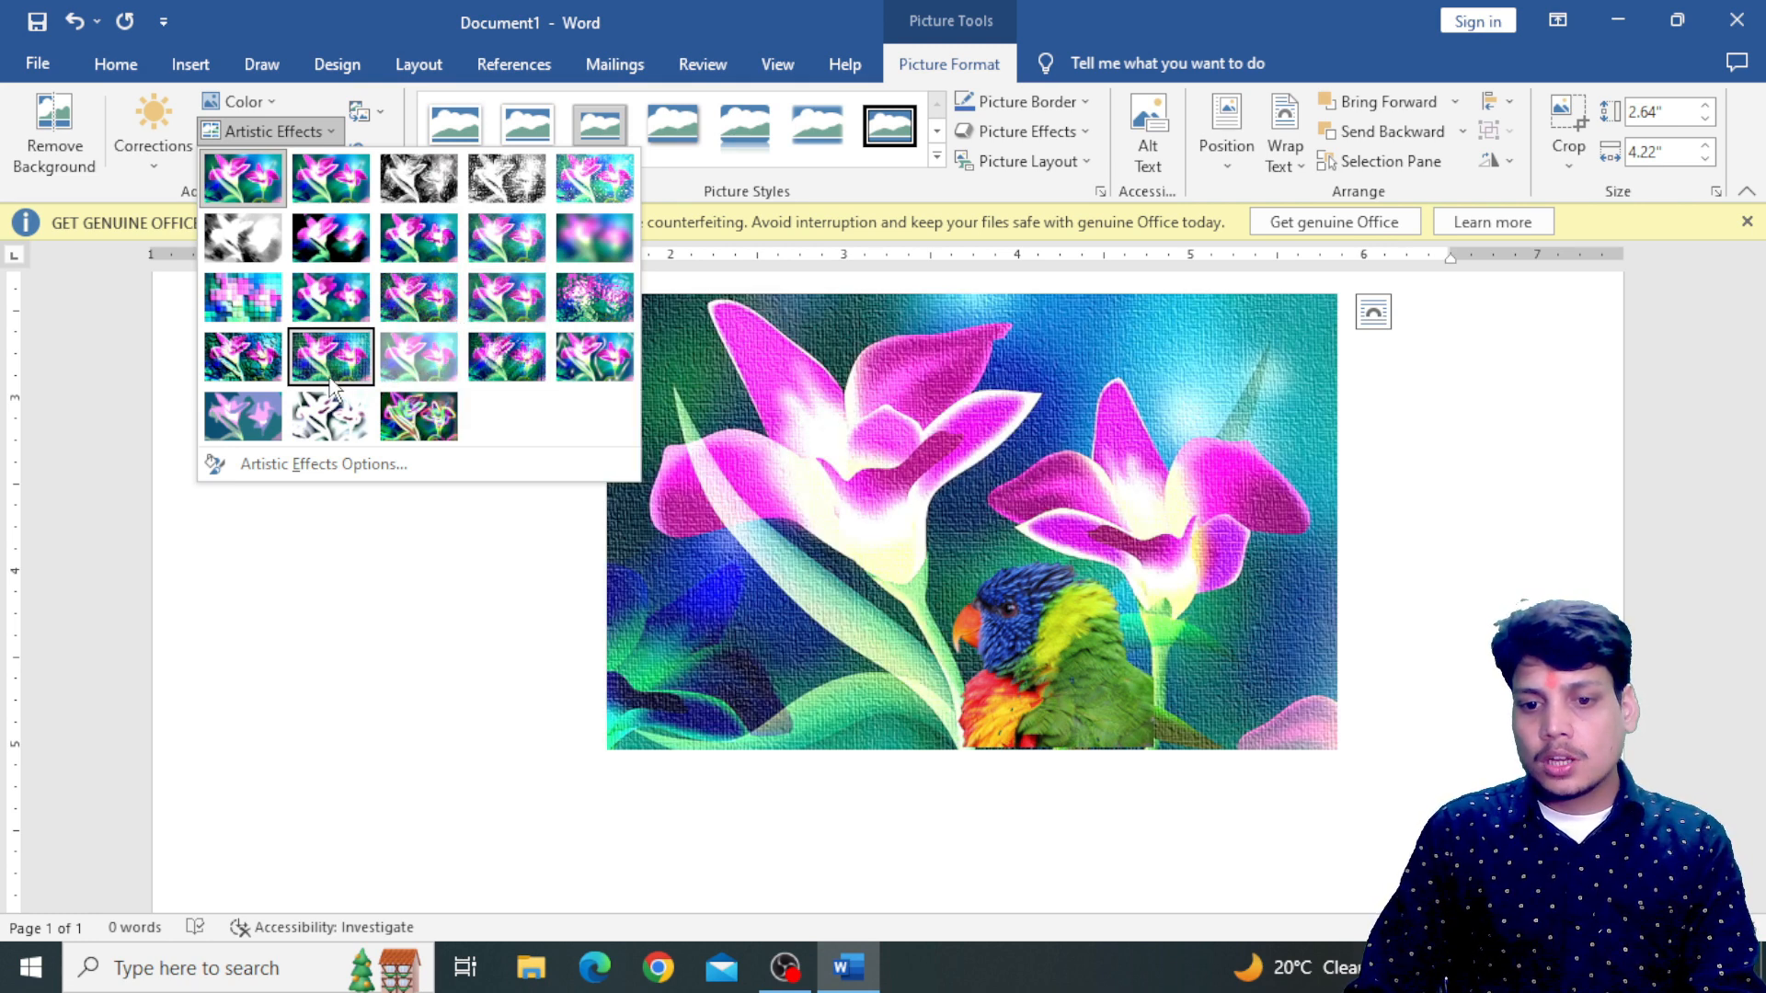
pyautogui.click(329, 366)
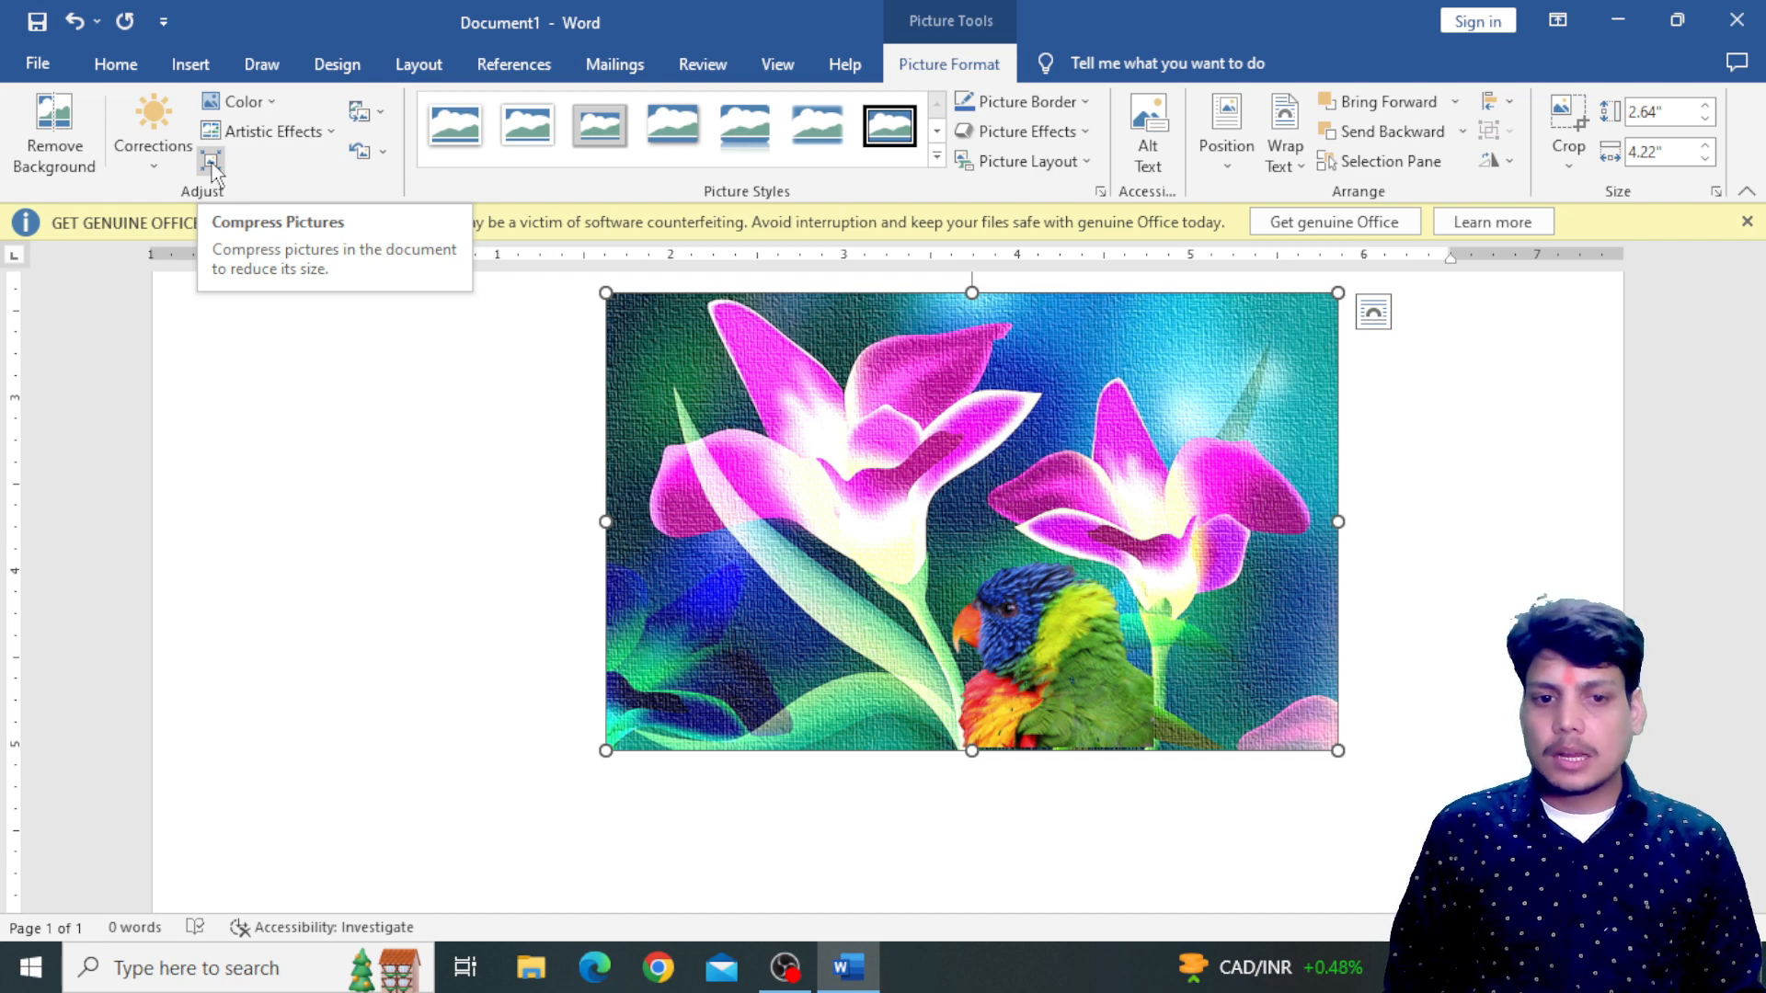
# - Try replacing the flower picture with the image 594870 from the pictures folder, and undo the replacement
pyautogui.click(361, 112)
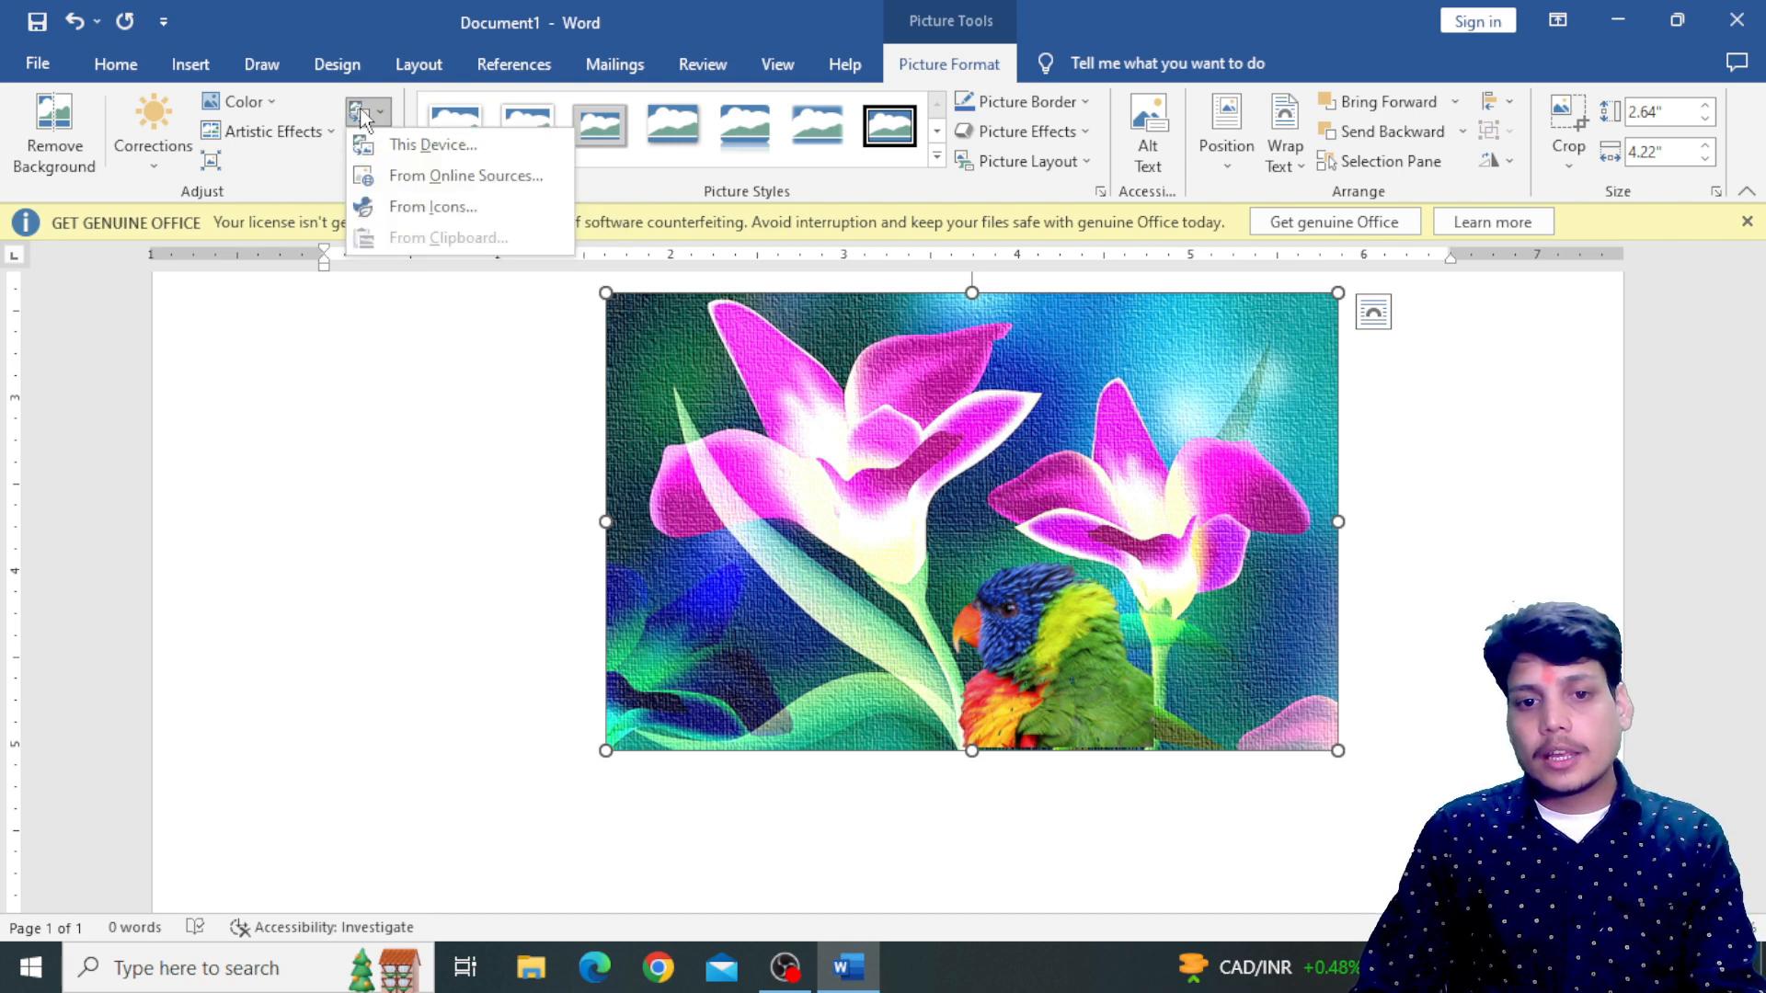
pyautogui.click(412, 143)
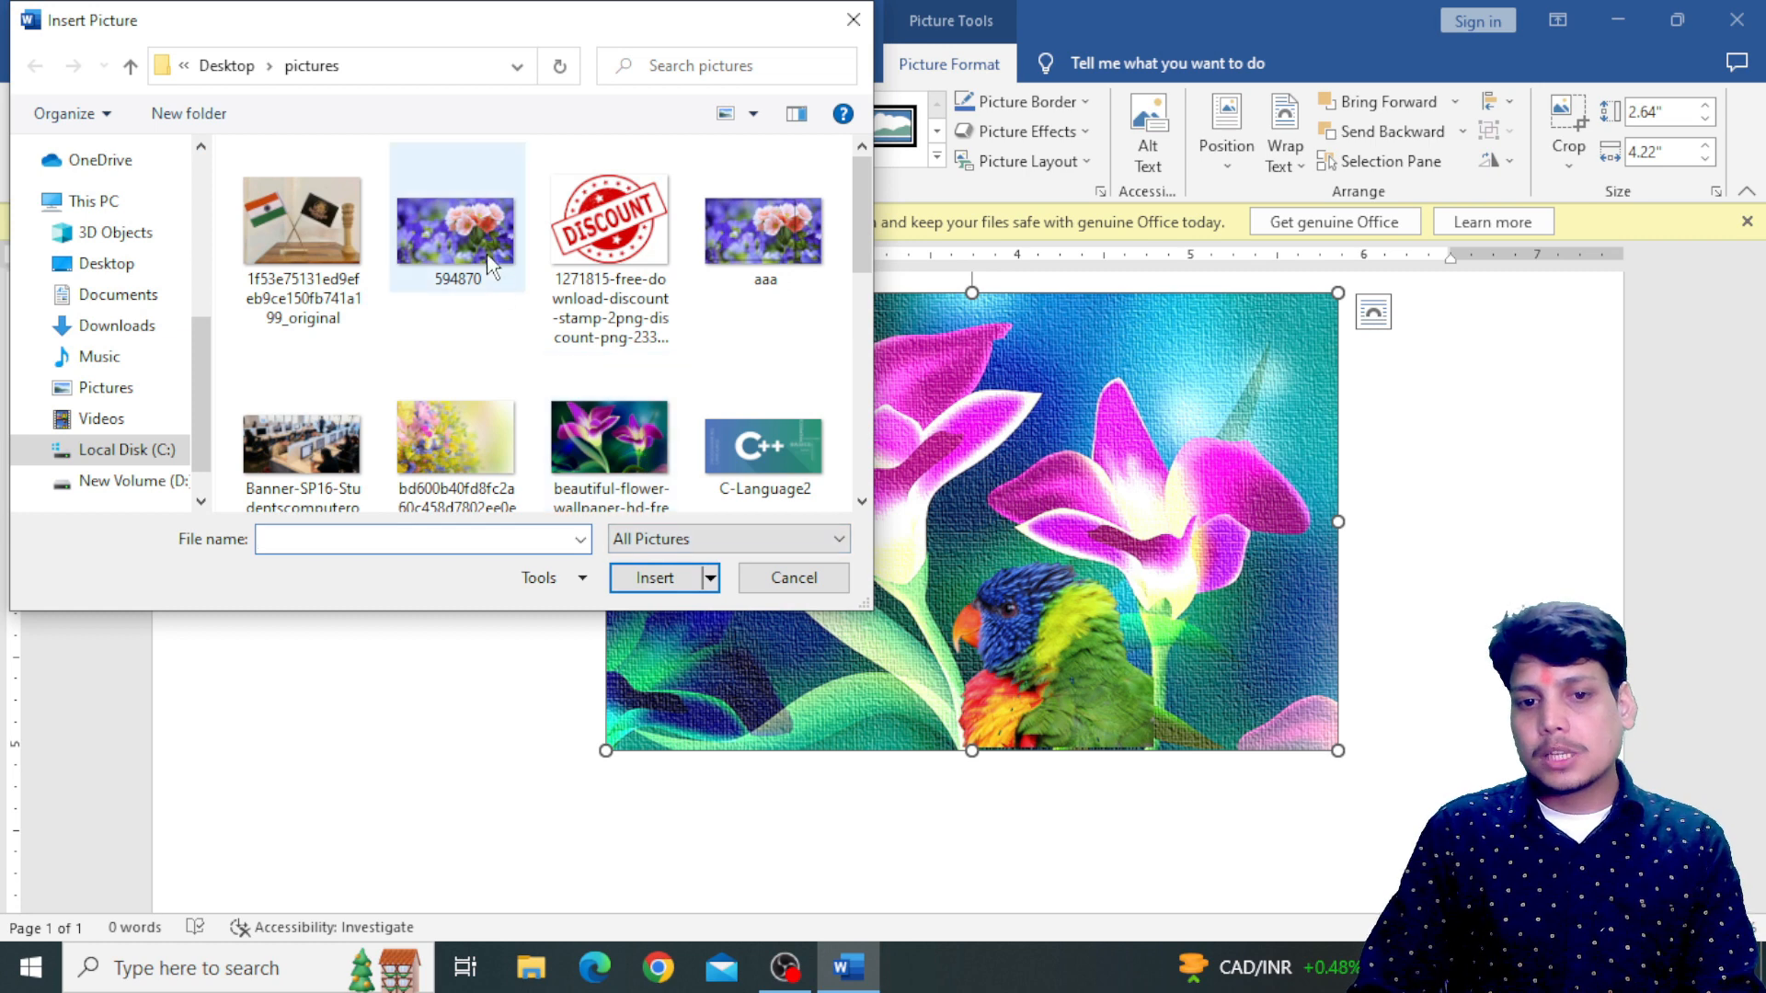
pyautogui.click(443, 244)
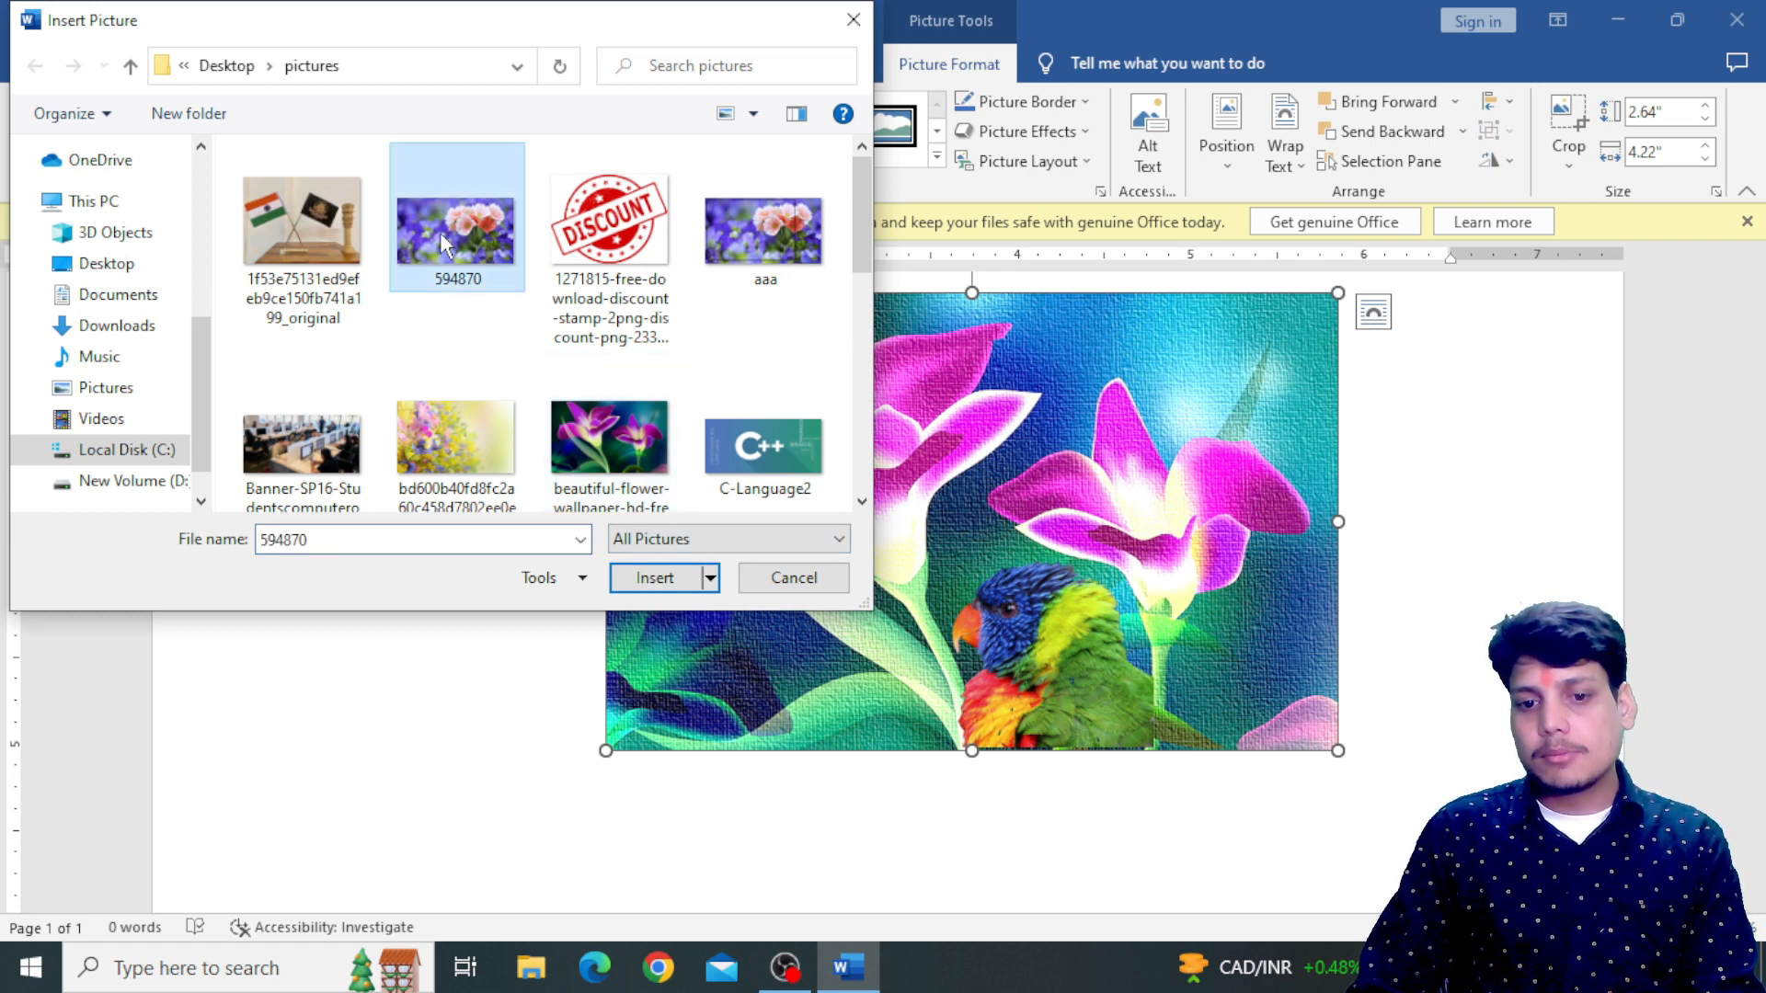
pyautogui.click(631, 576)
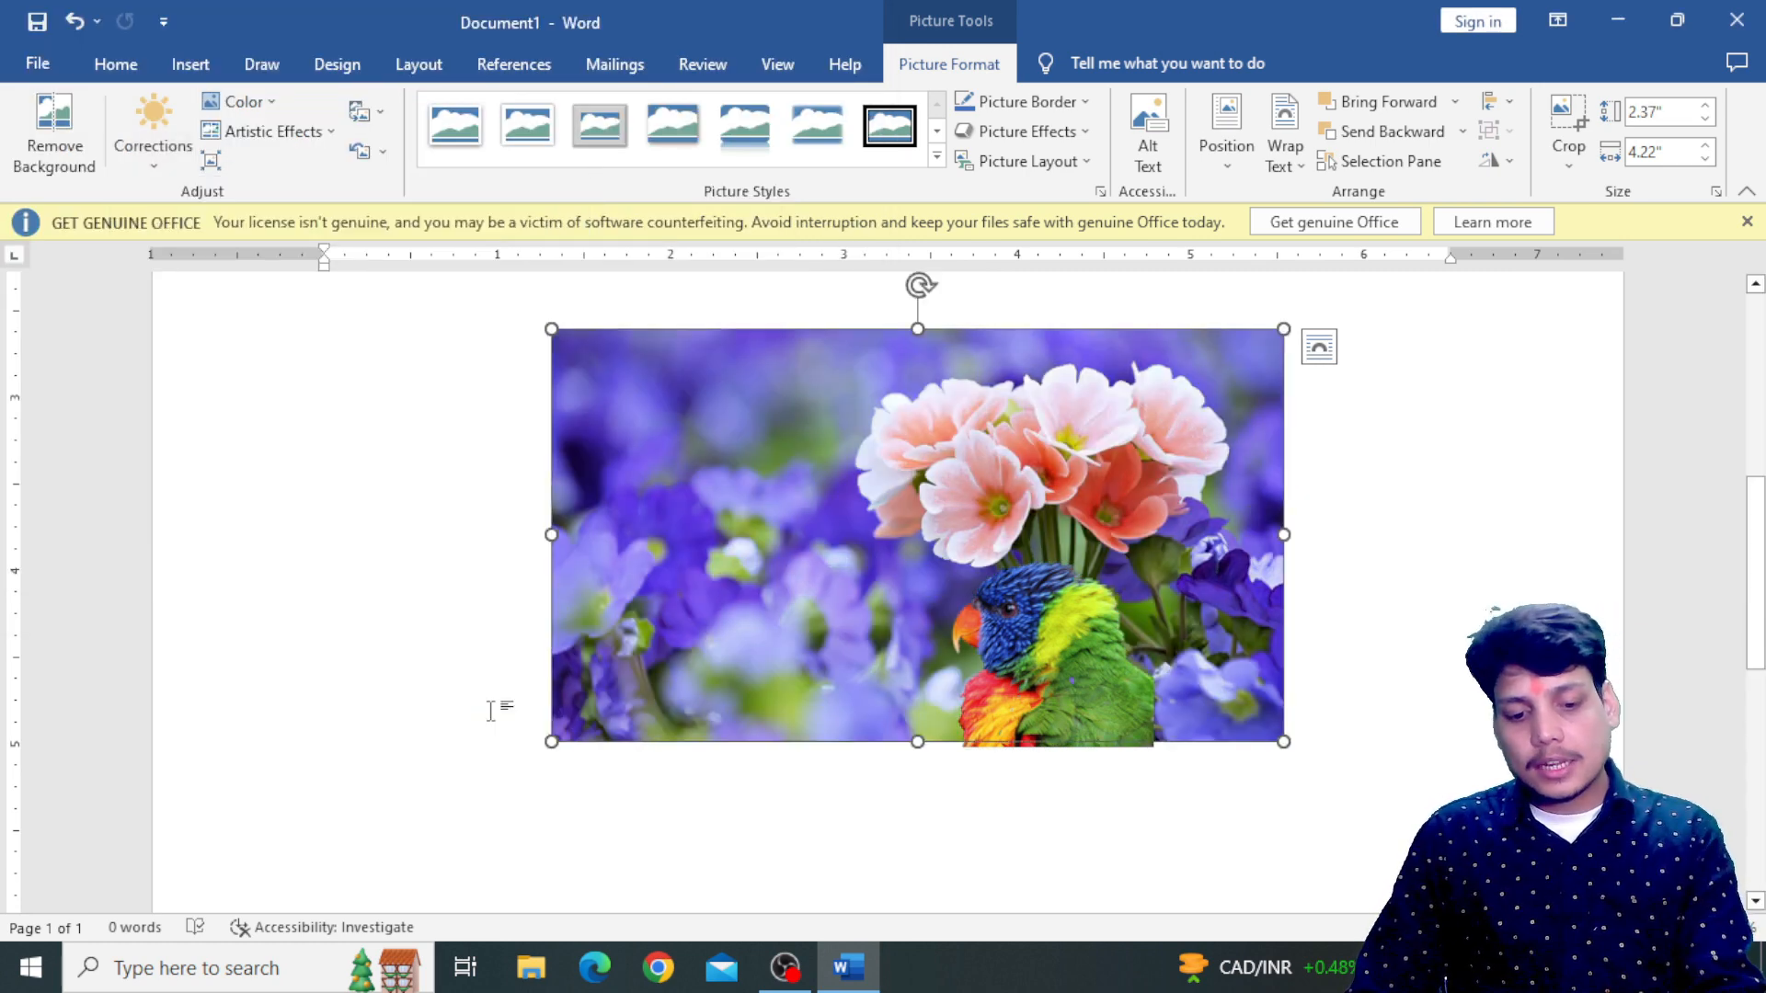
pyautogui.hotkey('ctrl', 'z')
pyautogui.hotkey('ctrl', 'z')
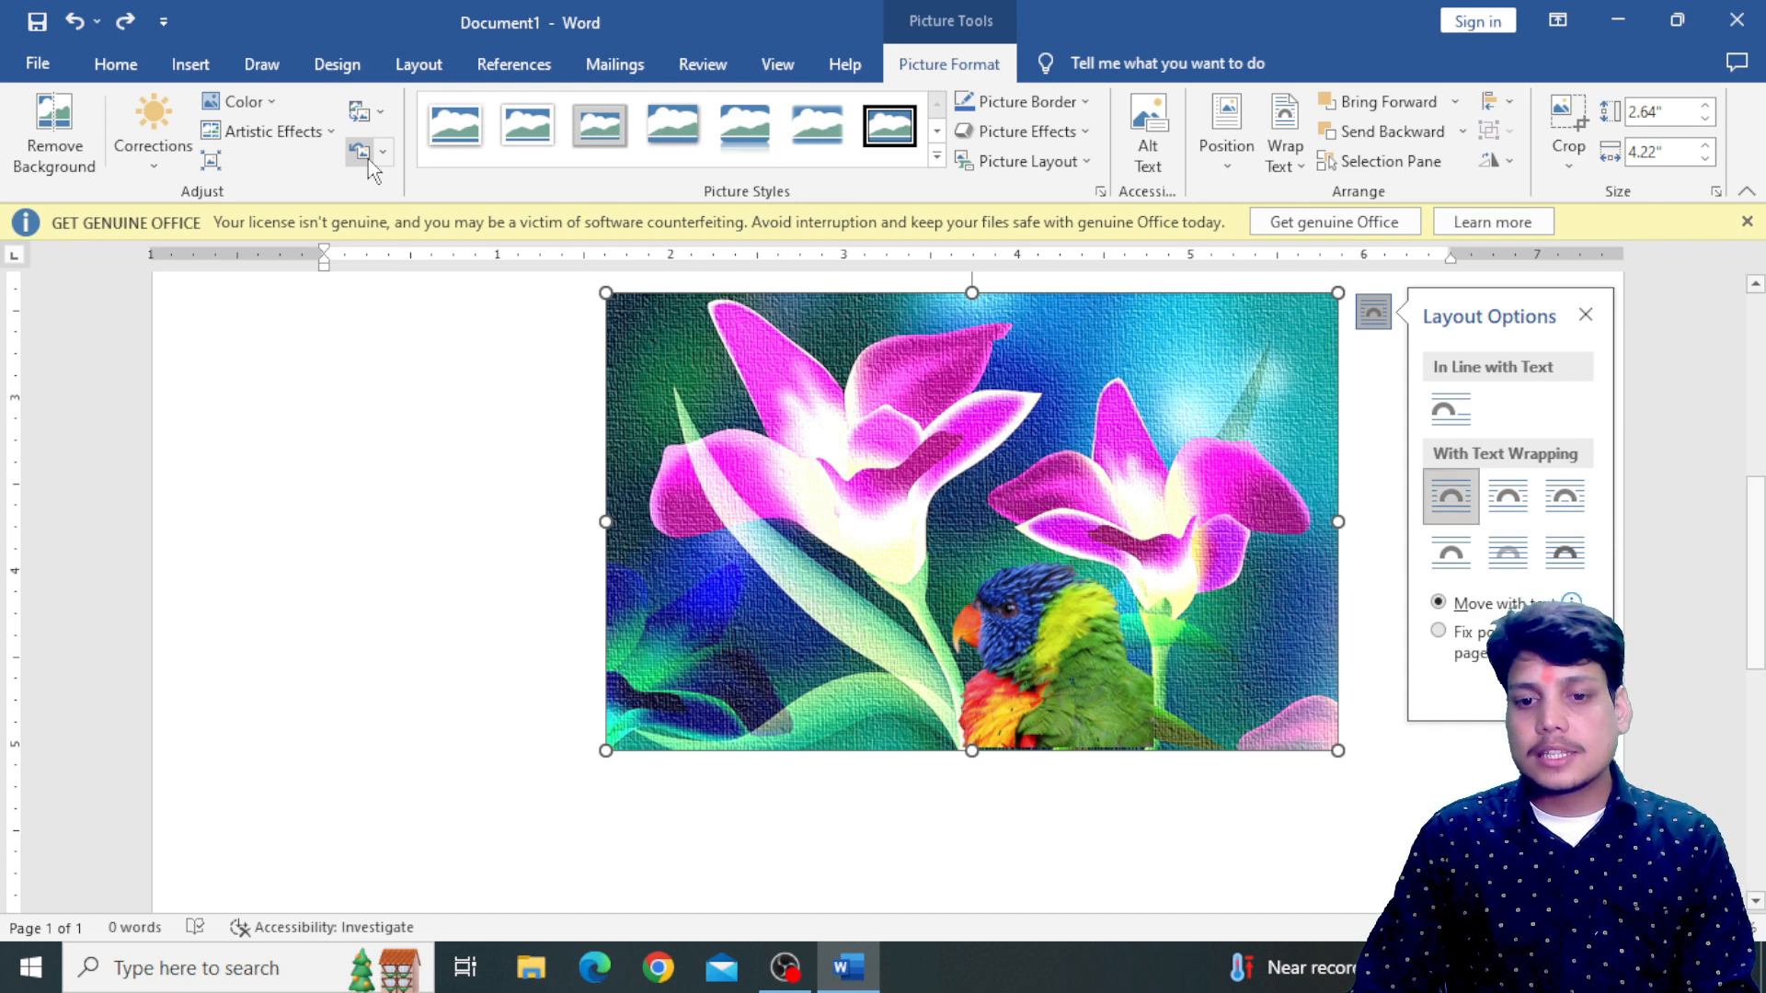
# - Reset the flower picture to discard all of its formatting changes, undoing and repeating the reset once, and deselect it
pyautogui.click(368, 158)
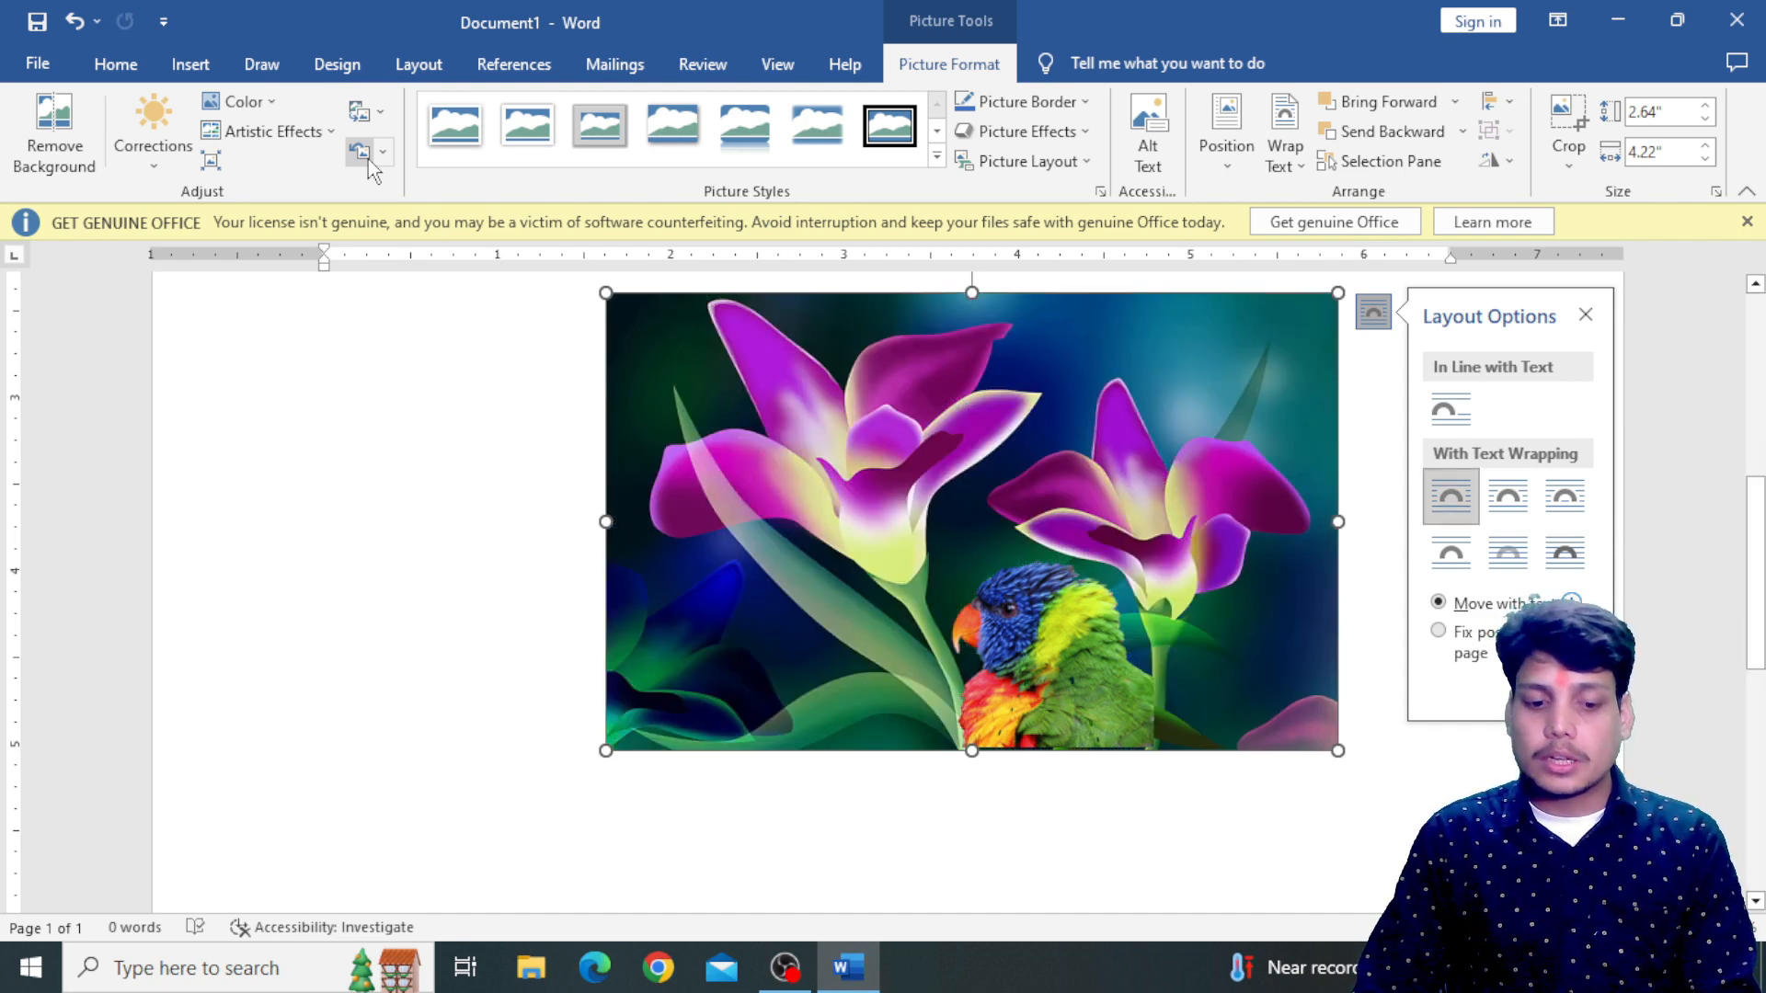
pyautogui.hotkey('ctrl', 'z')
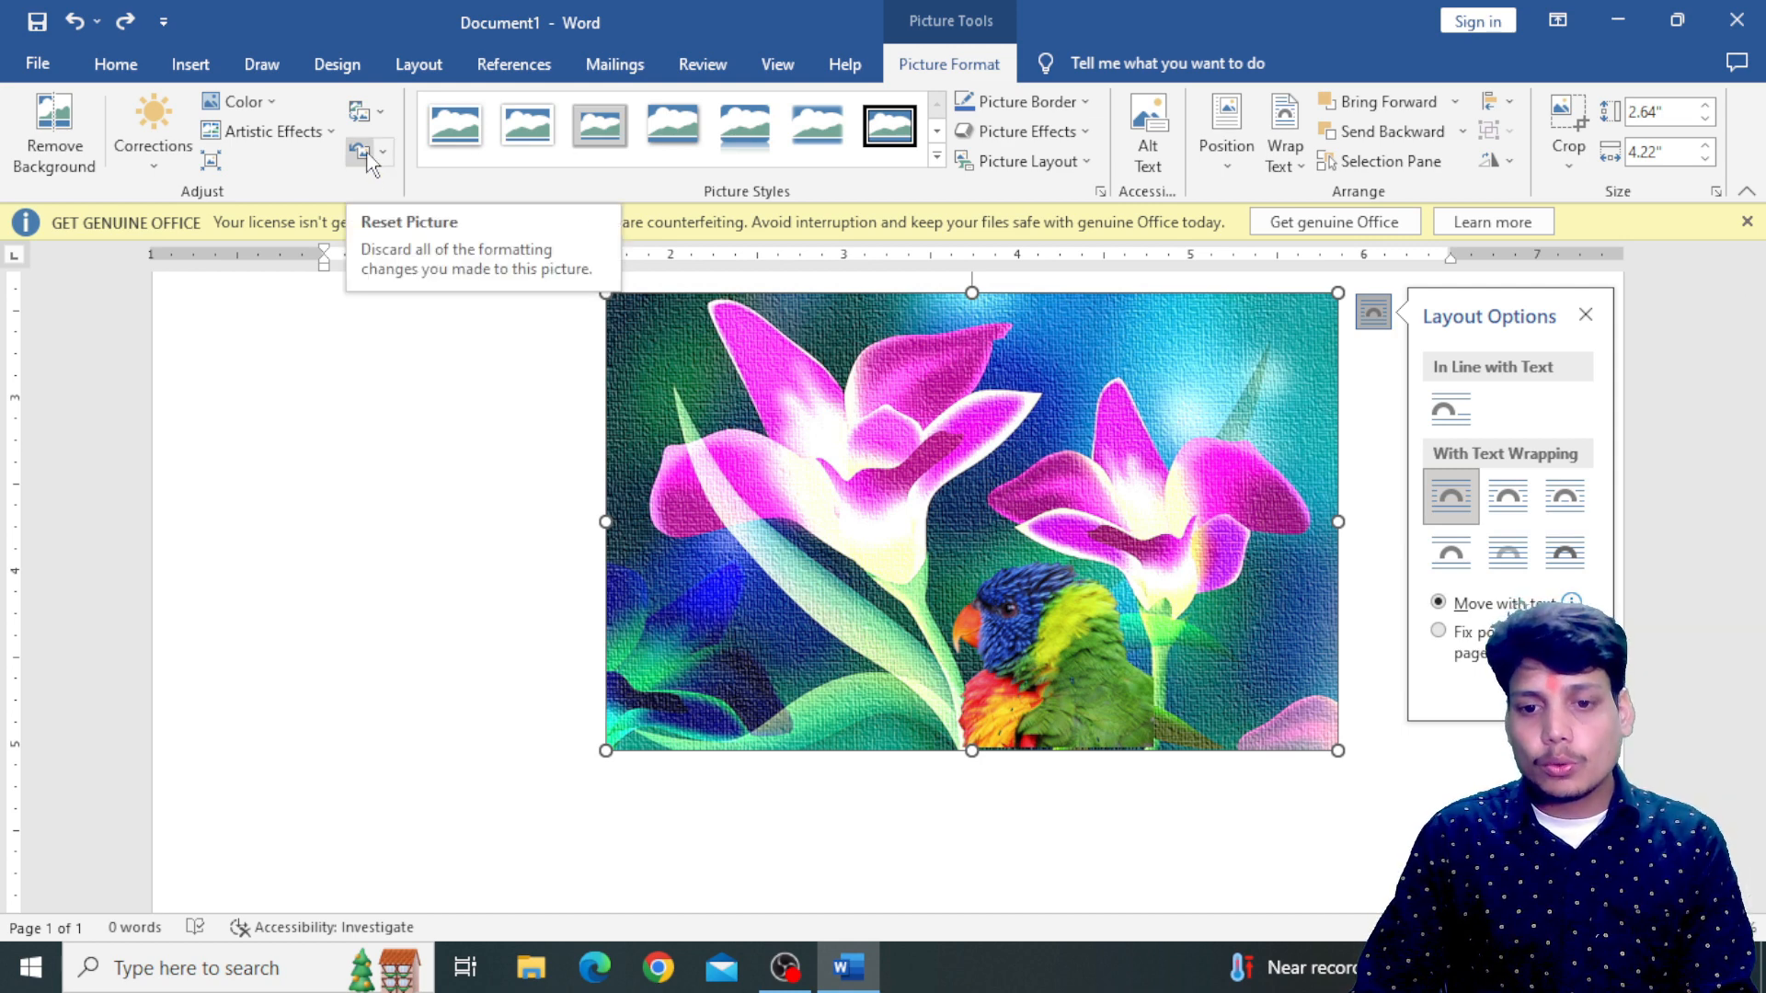
pyautogui.click(361, 152)
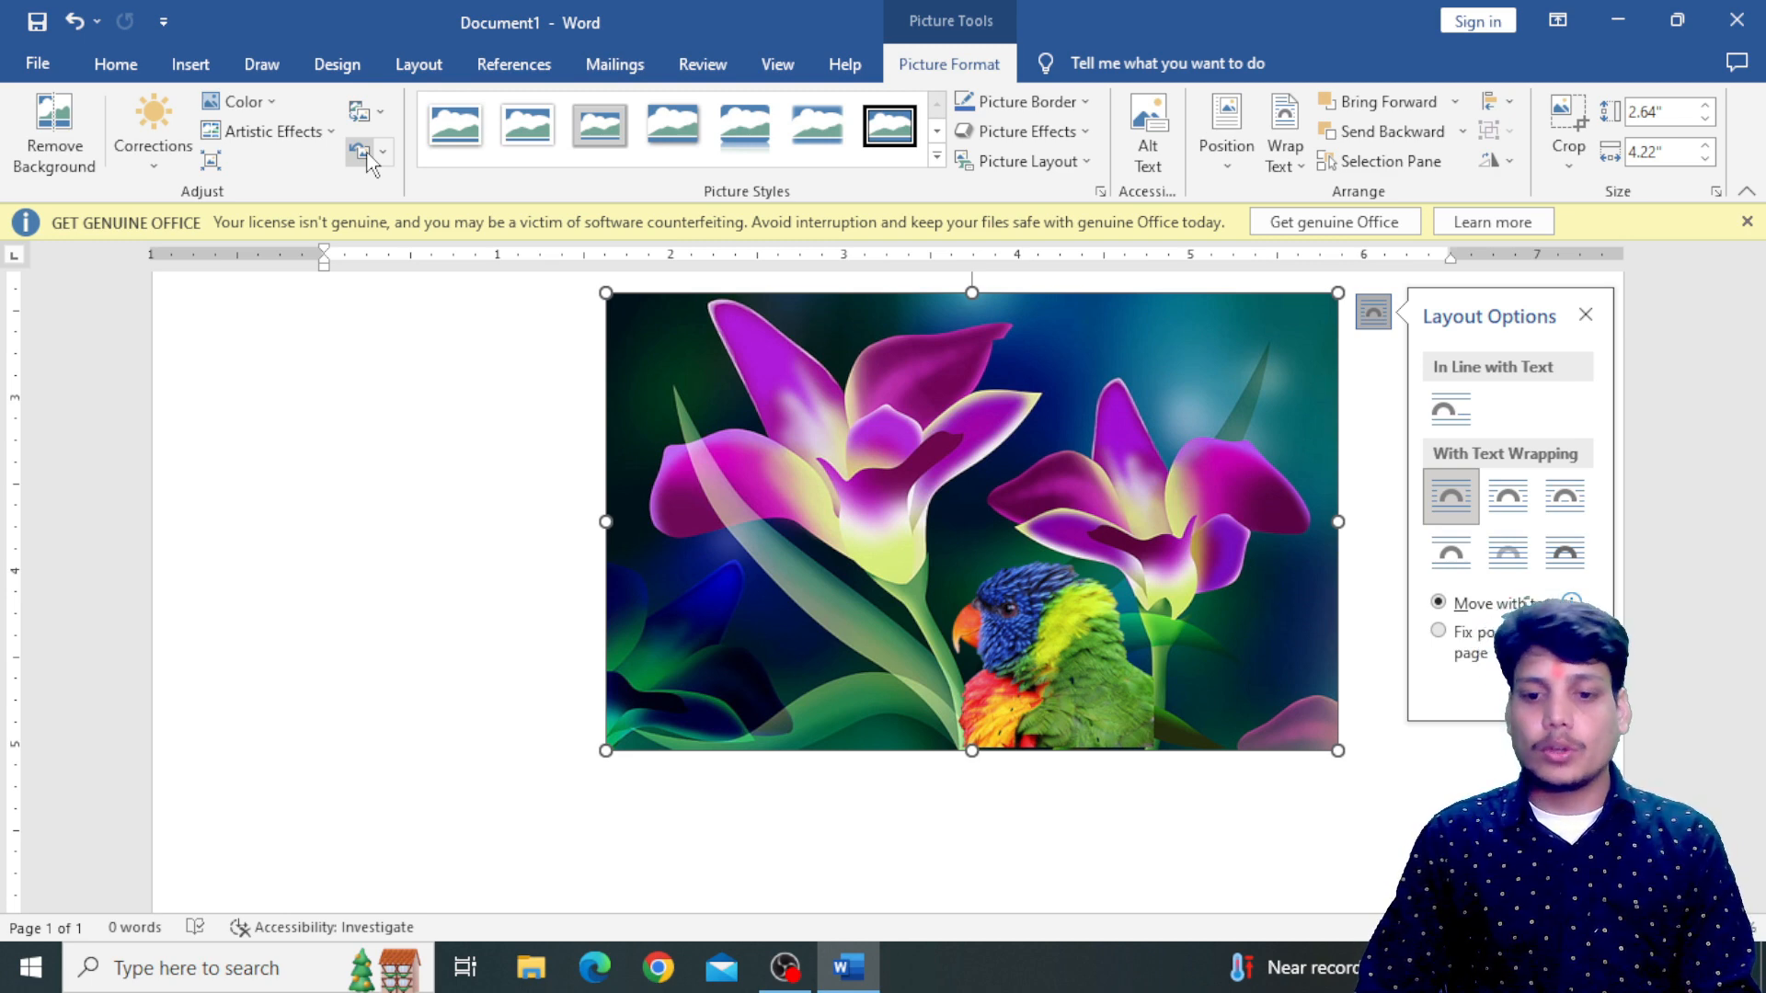
pyautogui.click(907, 855)
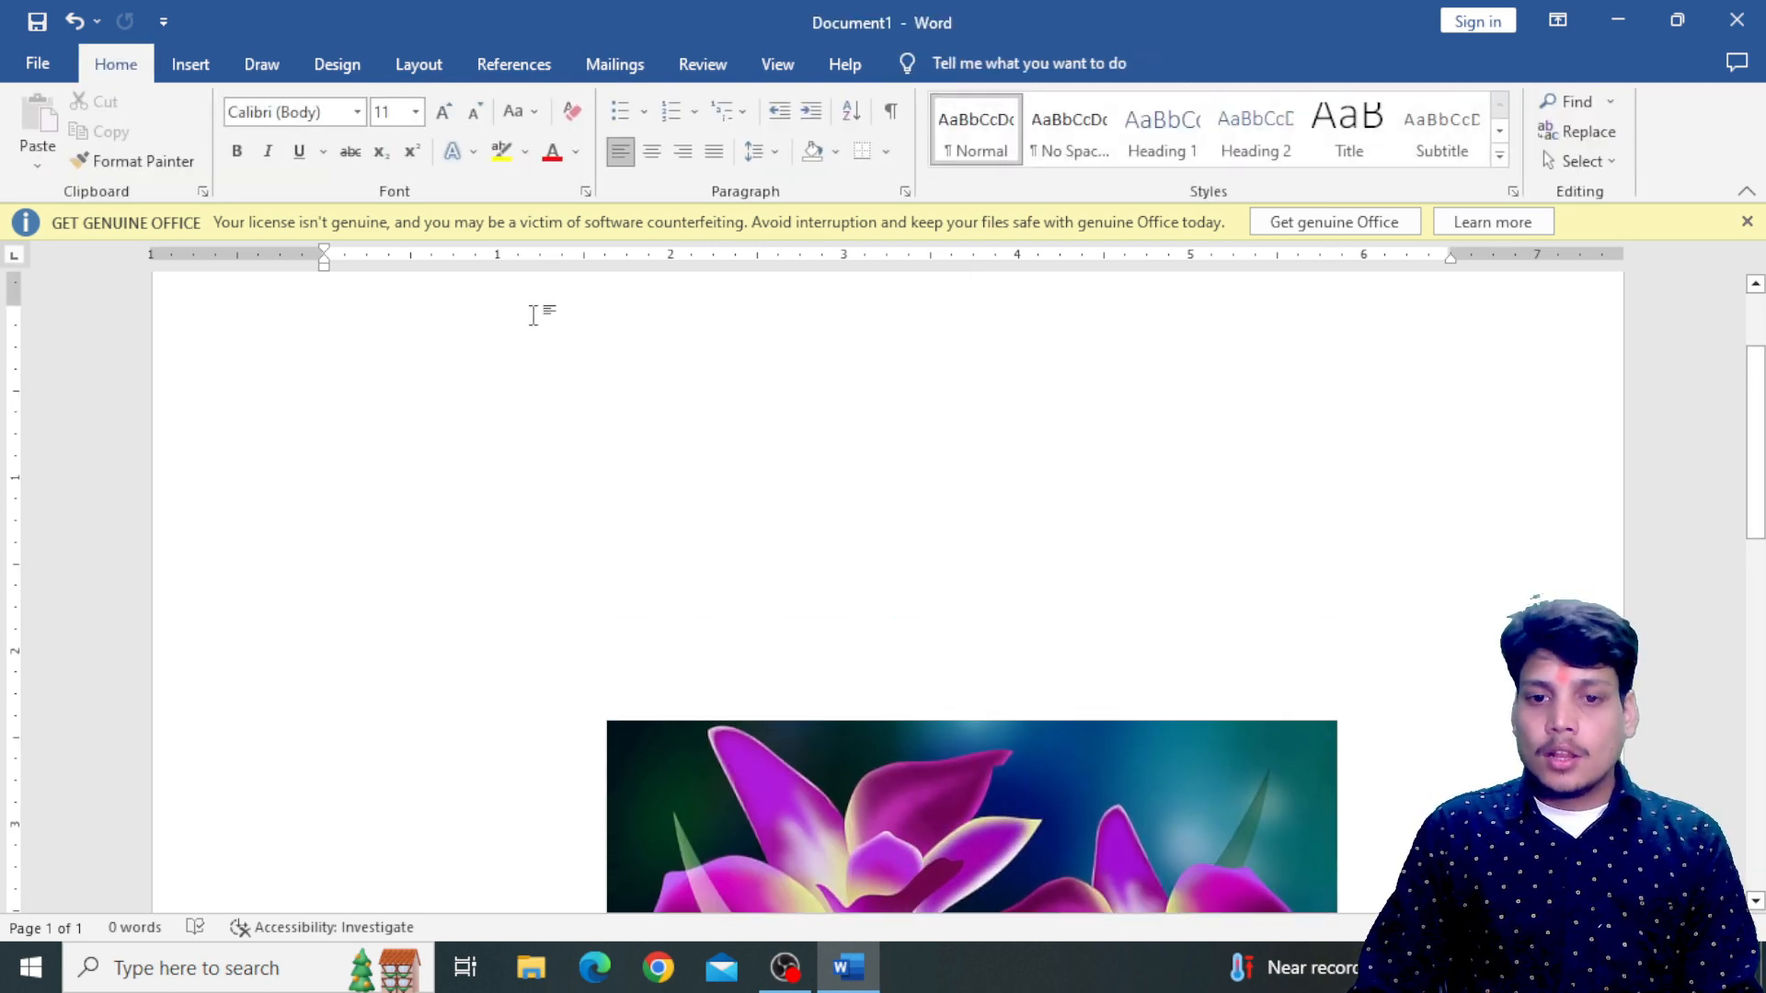
# - Apply the picture style with a rotated white frame to the flower picture
pyautogui.click(916, 856)
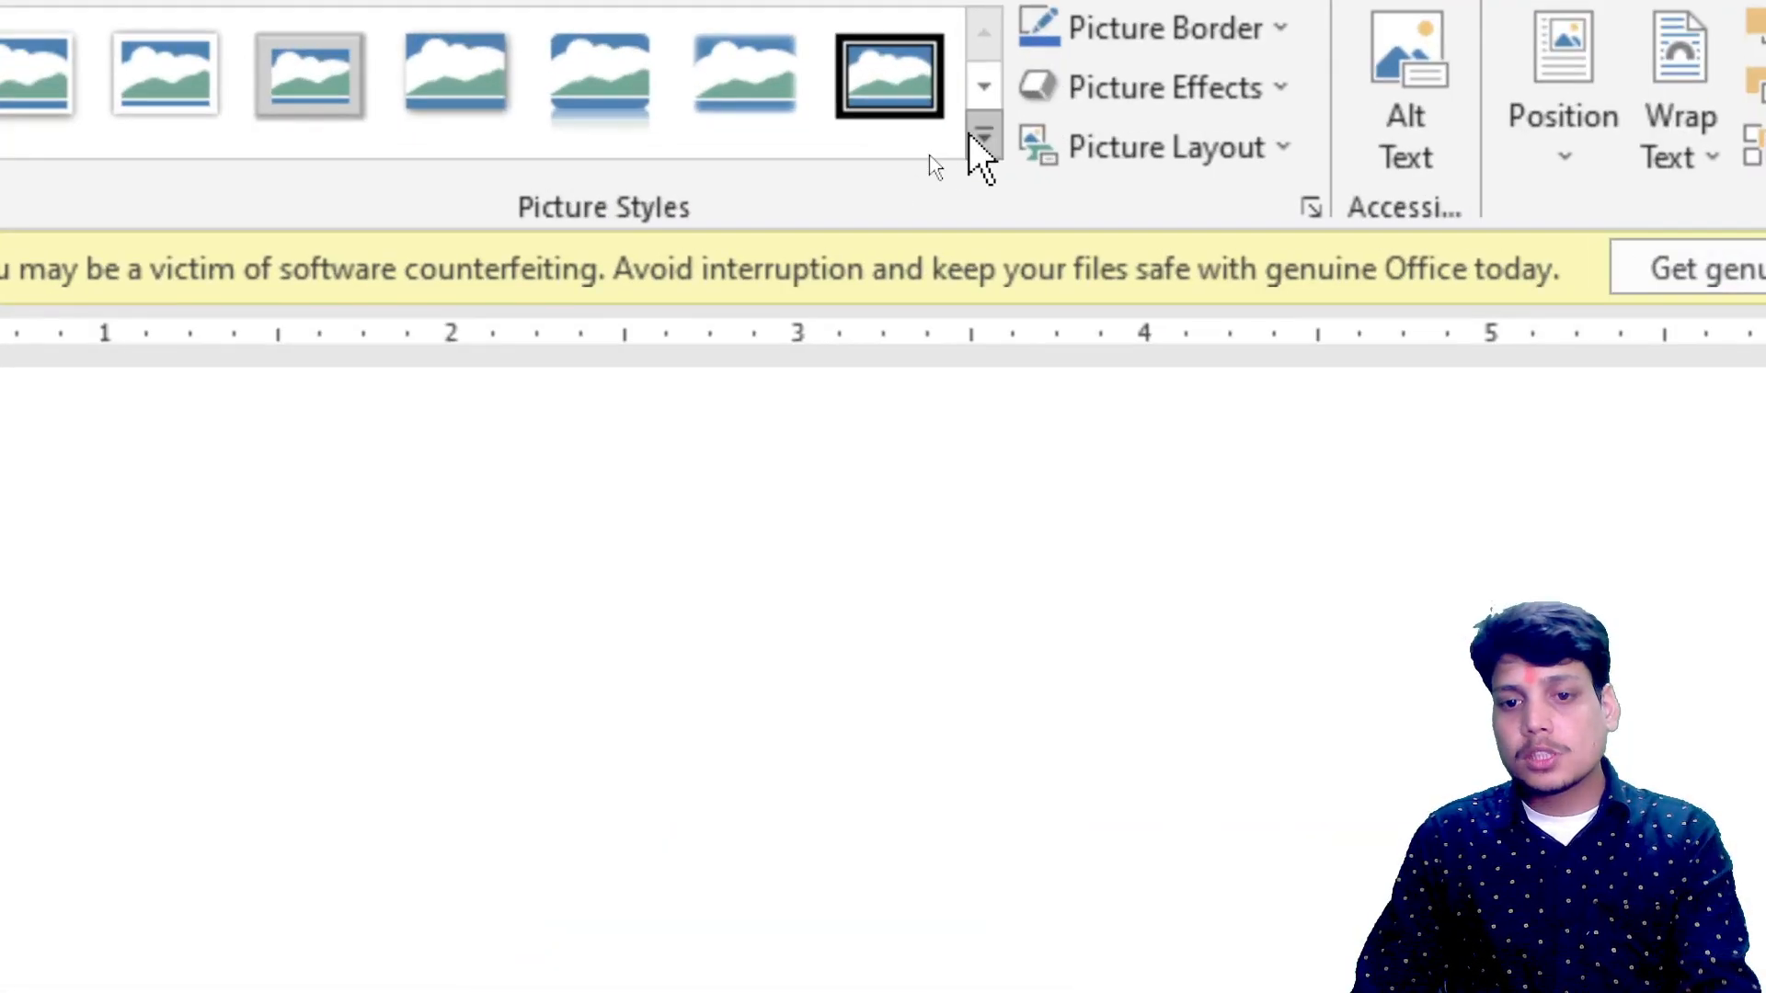
pyautogui.click(936, 156)
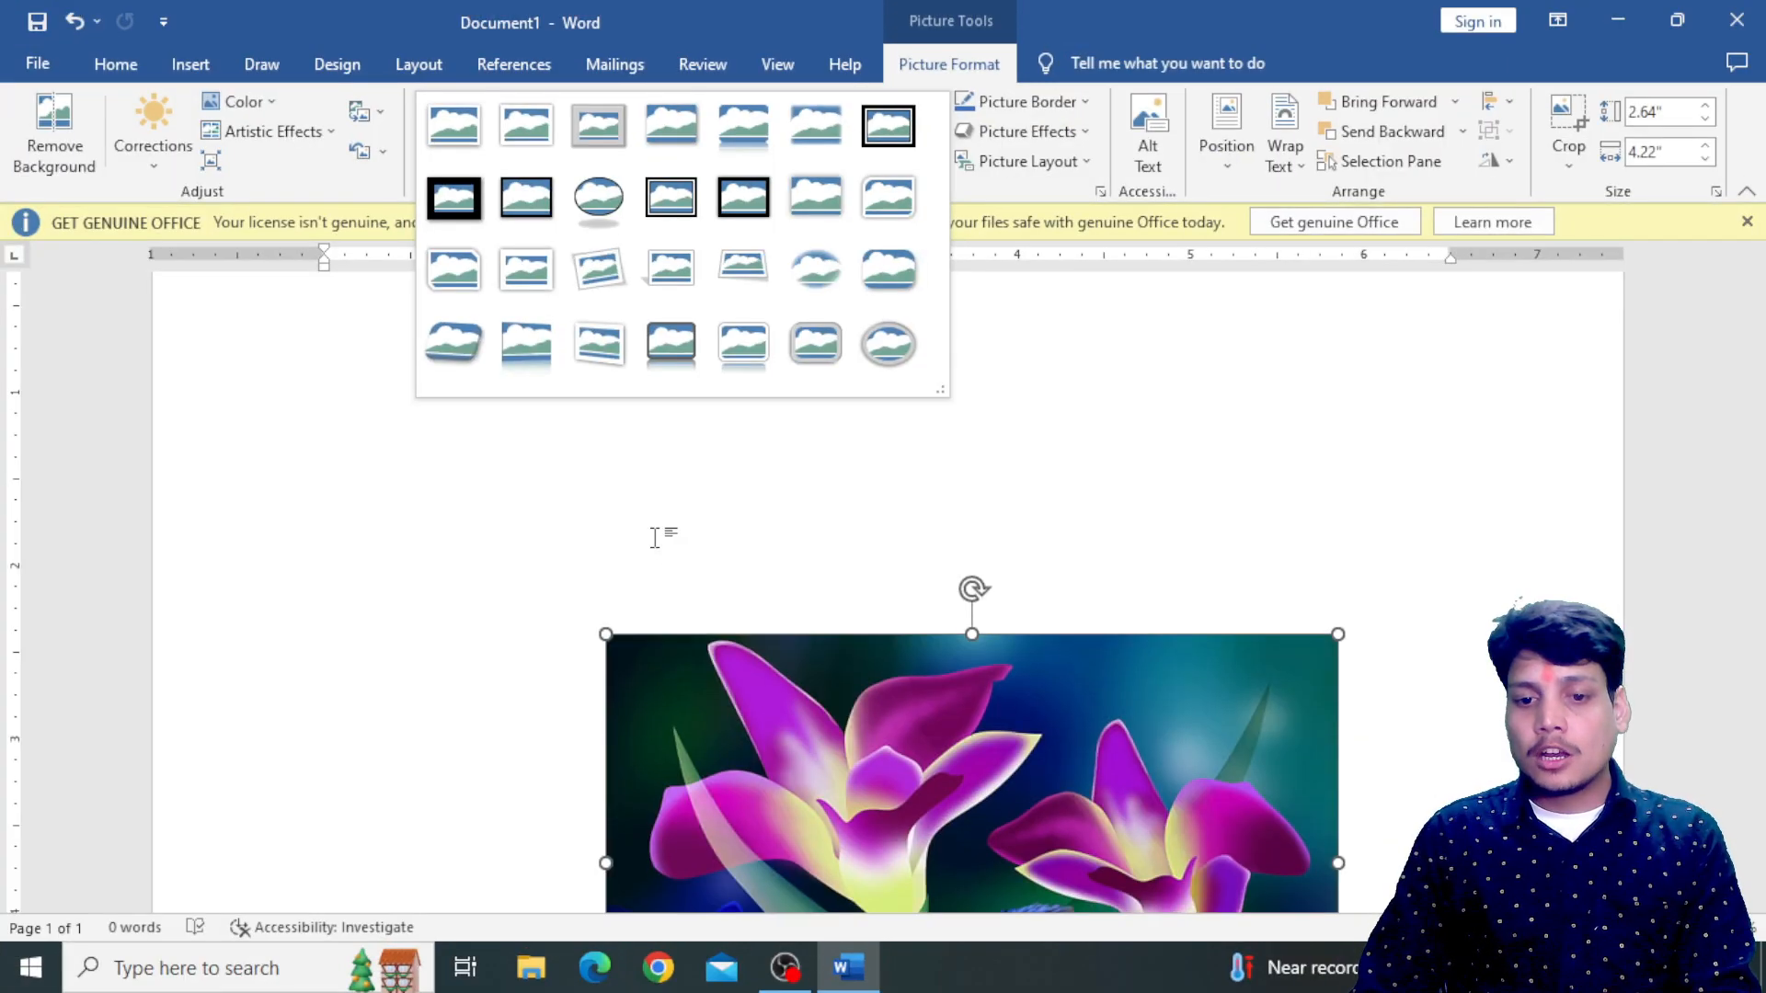
pyautogui.scroll(-2, 651, 515)
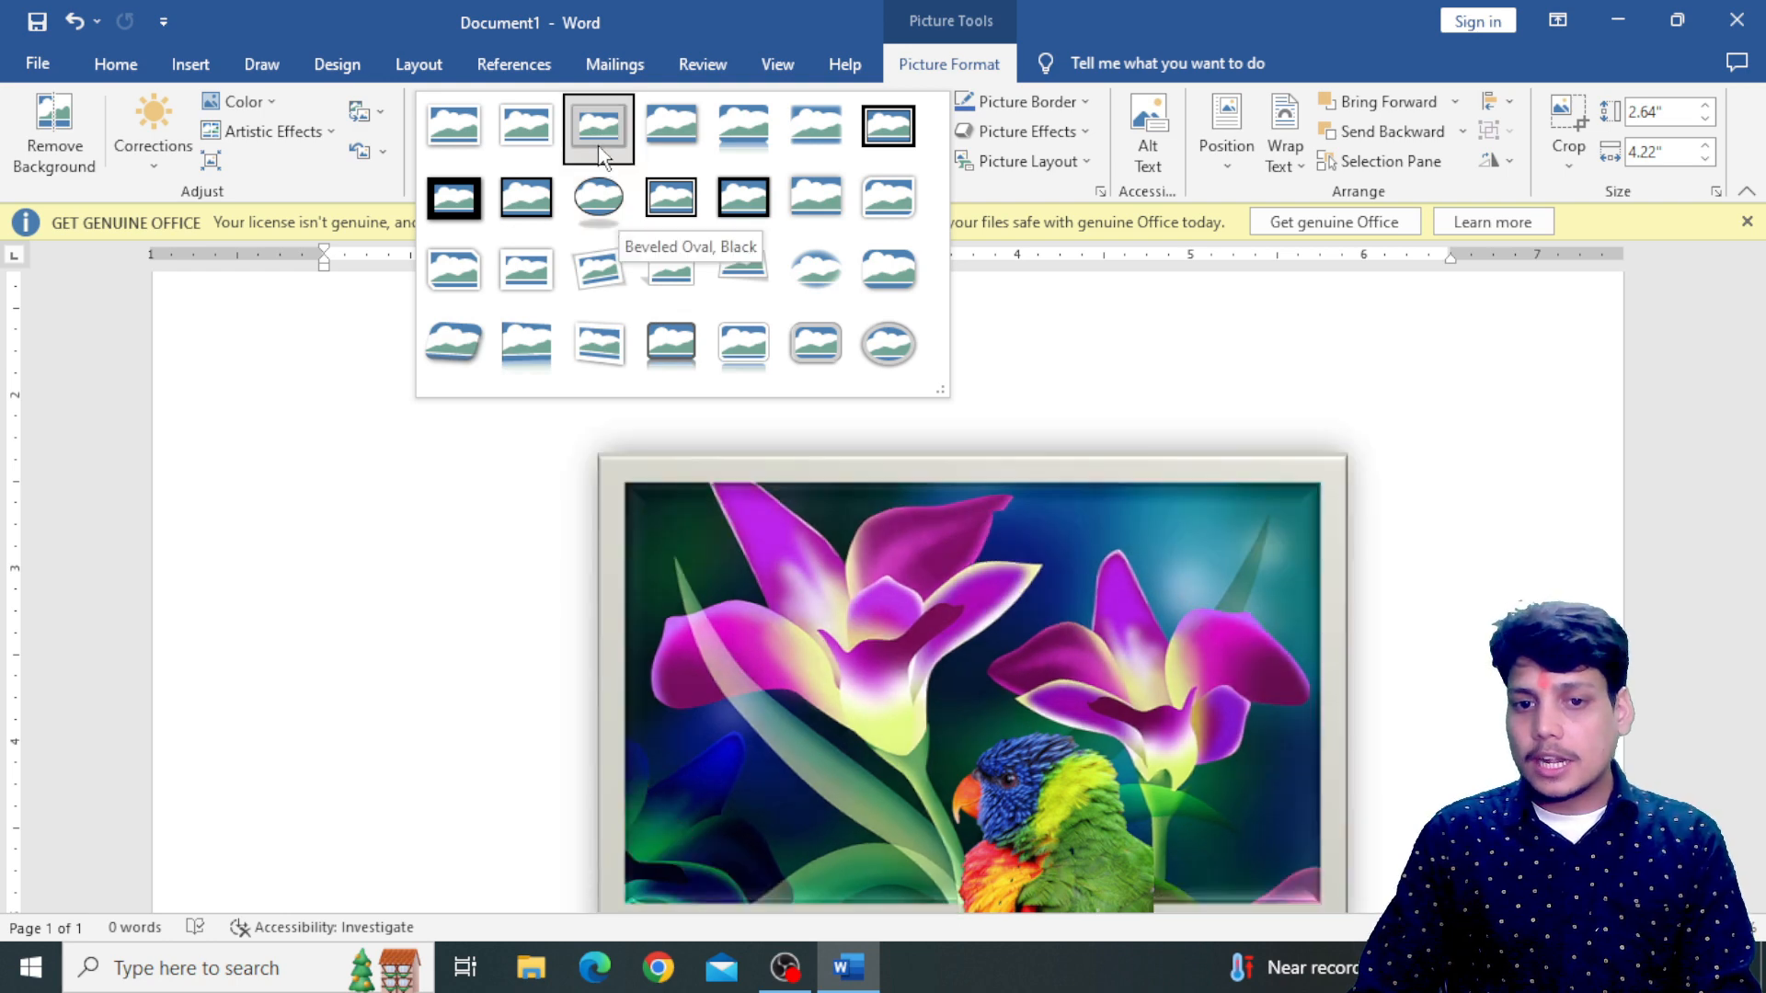
pyautogui.click(603, 271)
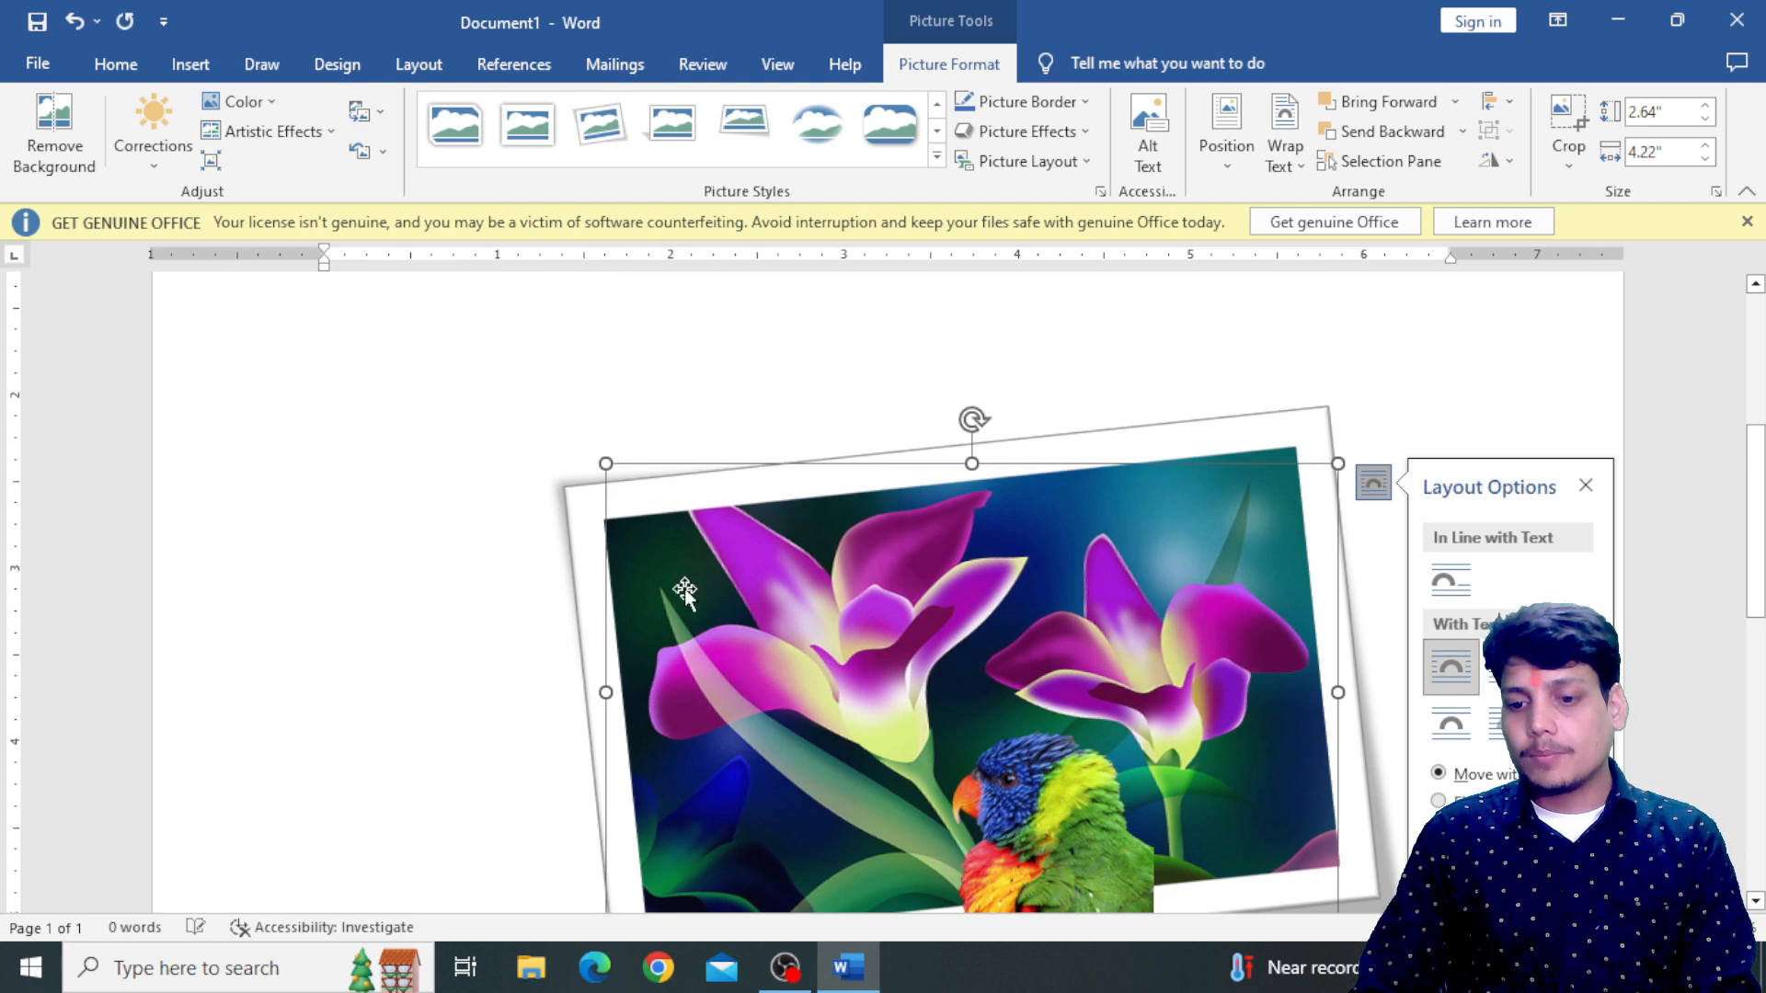
pyautogui.keyDown('ctrl'); pyautogui.scroll(-2, 685, 588); pyautogui.keyUp('ctrl')
pyautogui.scroll(-3, 747, 709)
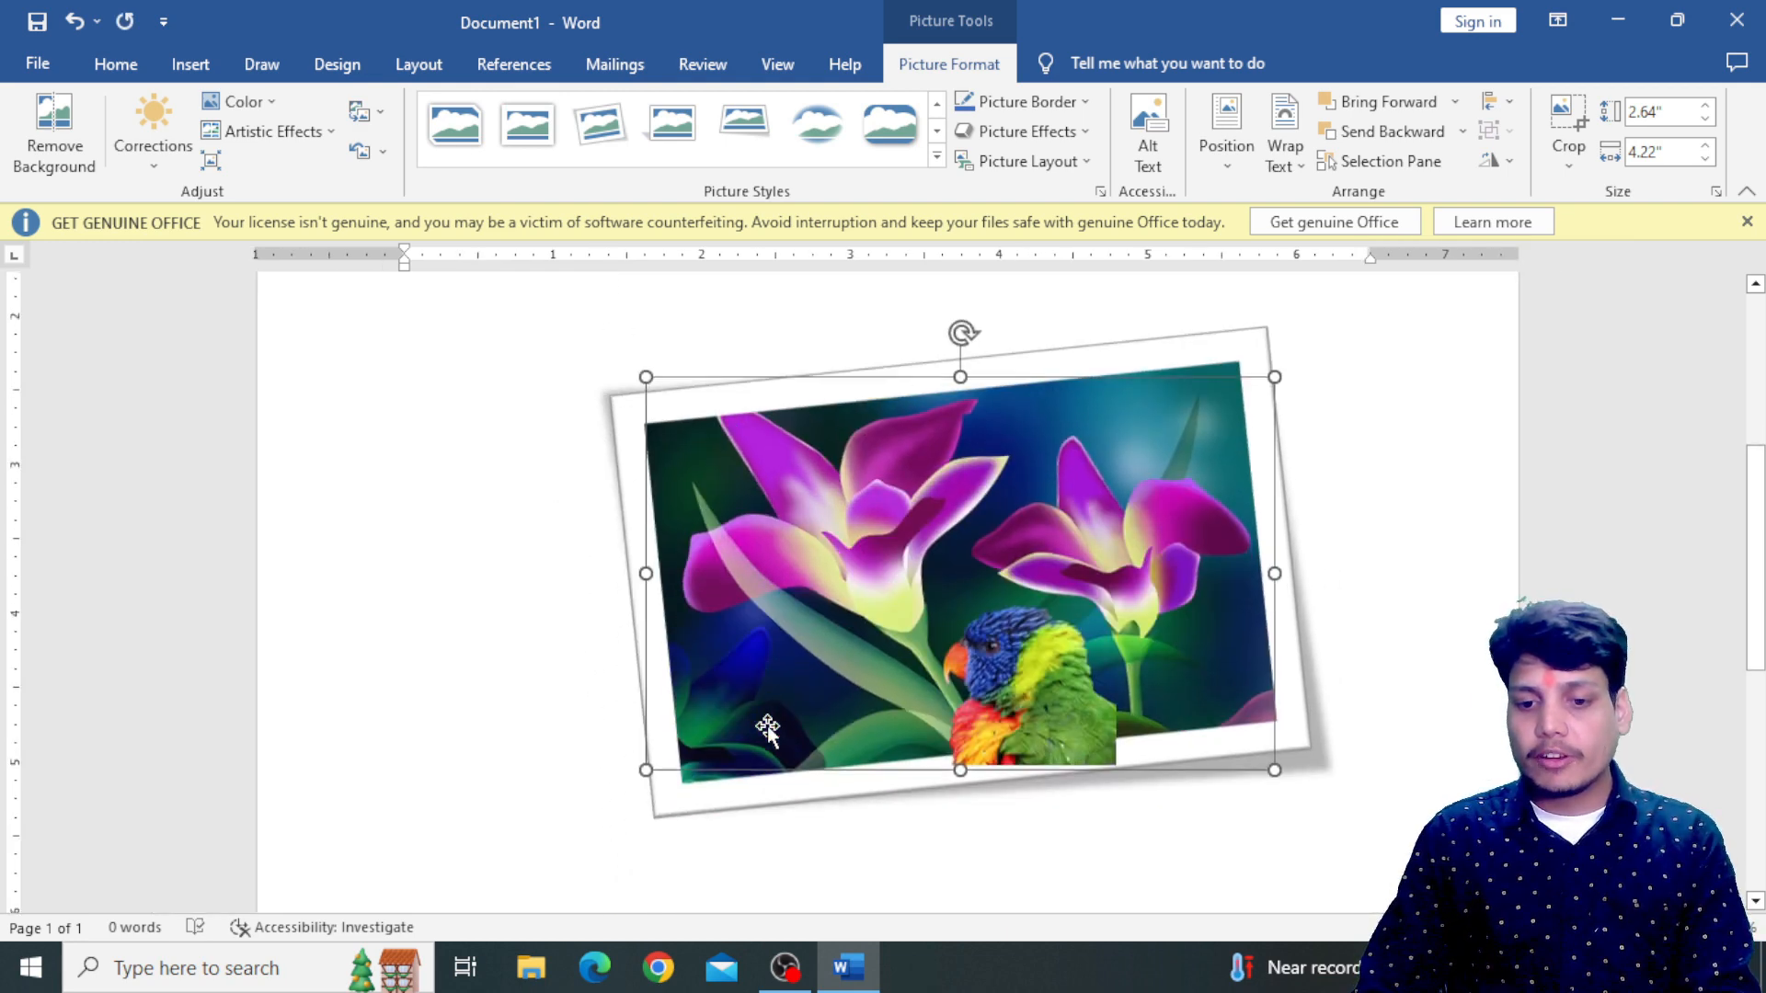
# - Colour the flower picture's border light green and give the picture an Outer shadow variation
pyautogui.click(1014, 103)
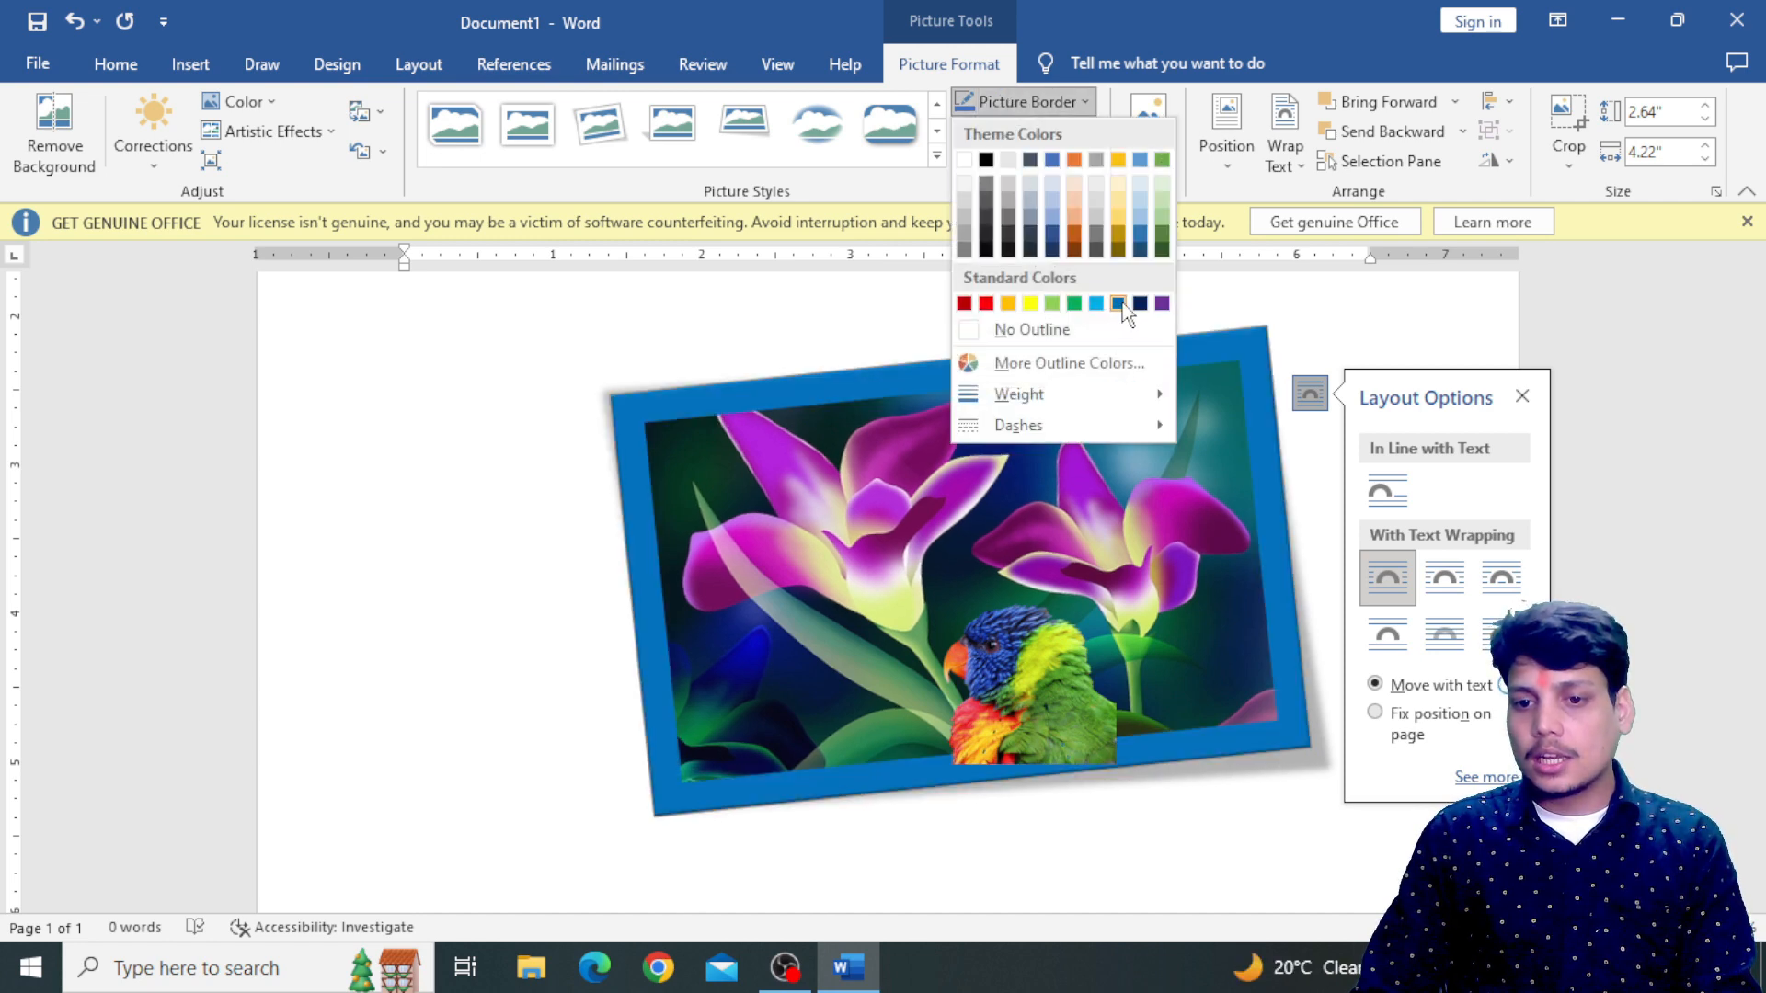
pyautogui.click(1052, 303)
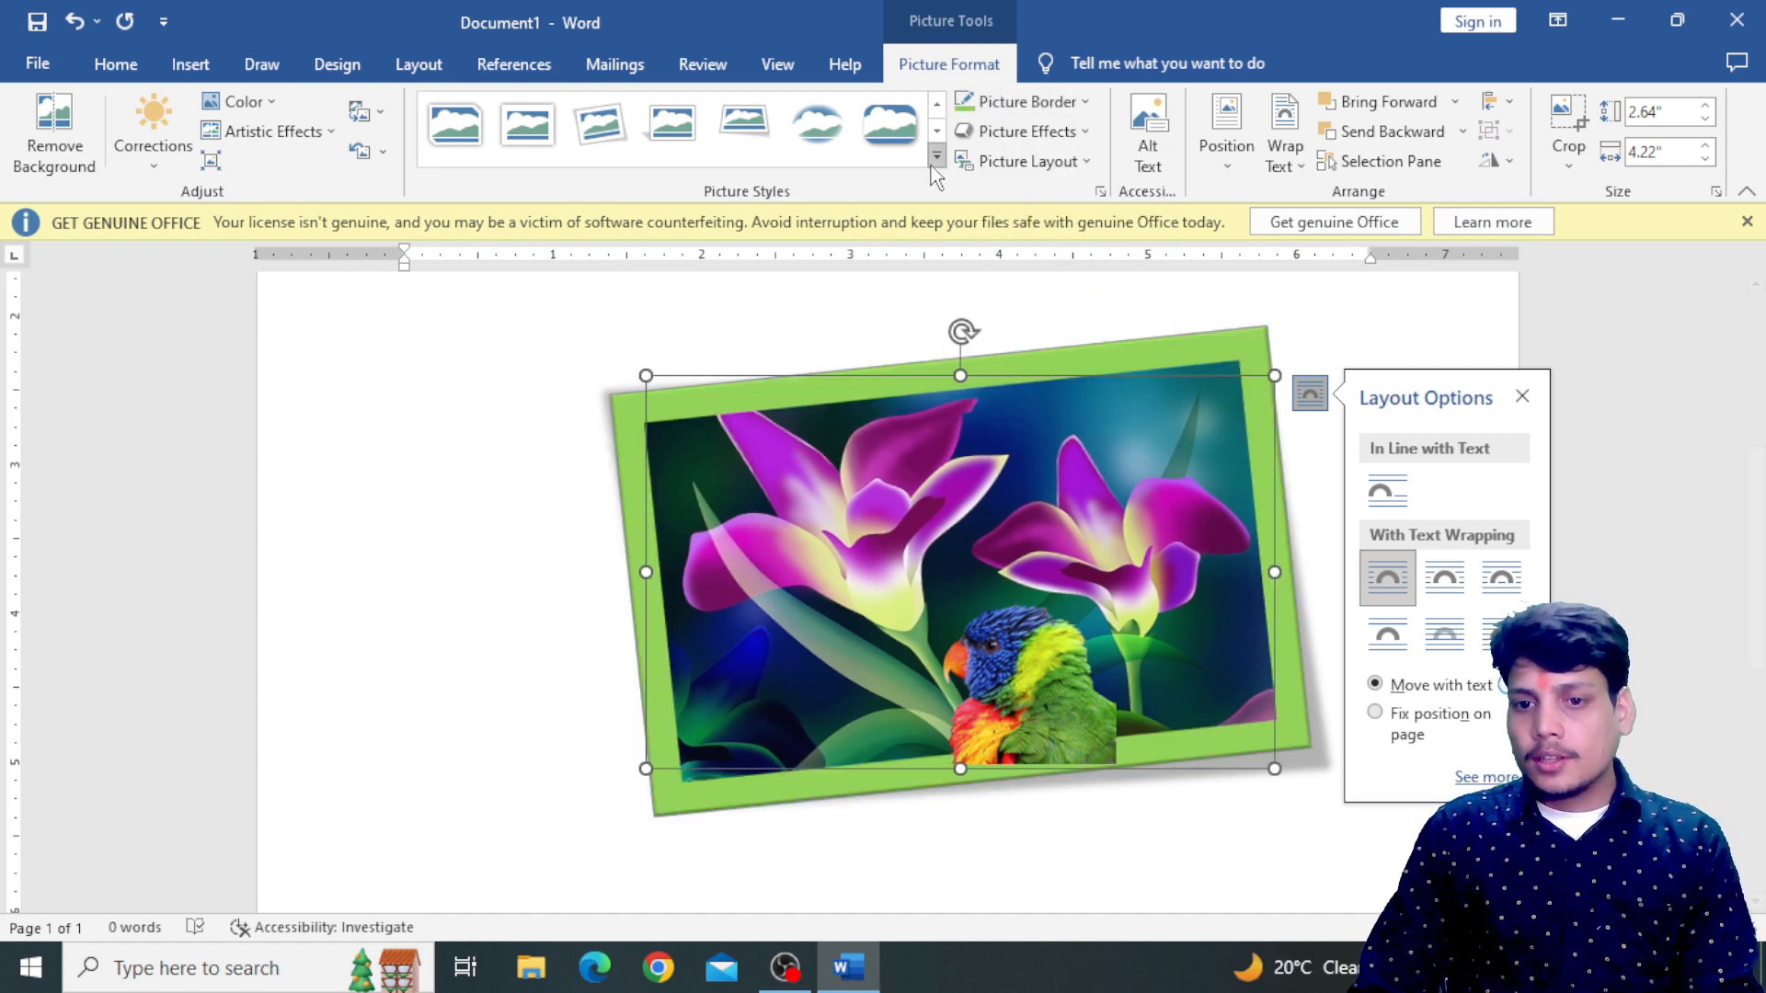
pyautogui.click(1023, 136)
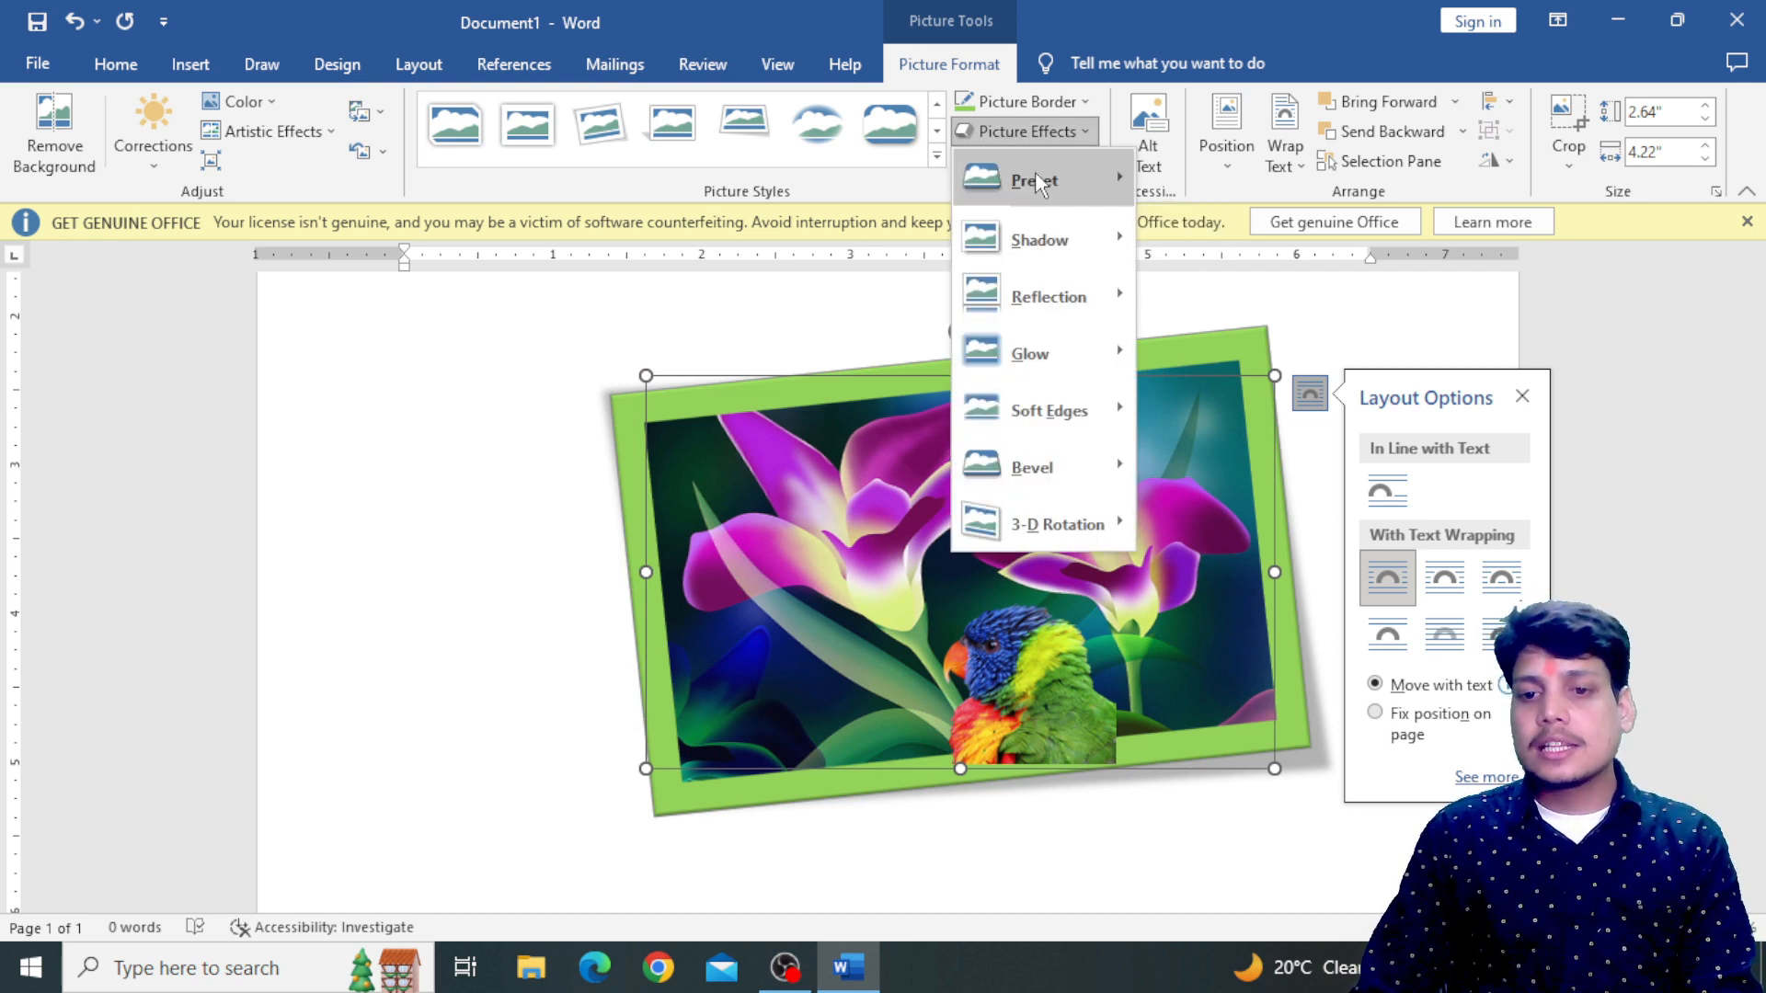
pyautogui.moveTo(1035, 181)
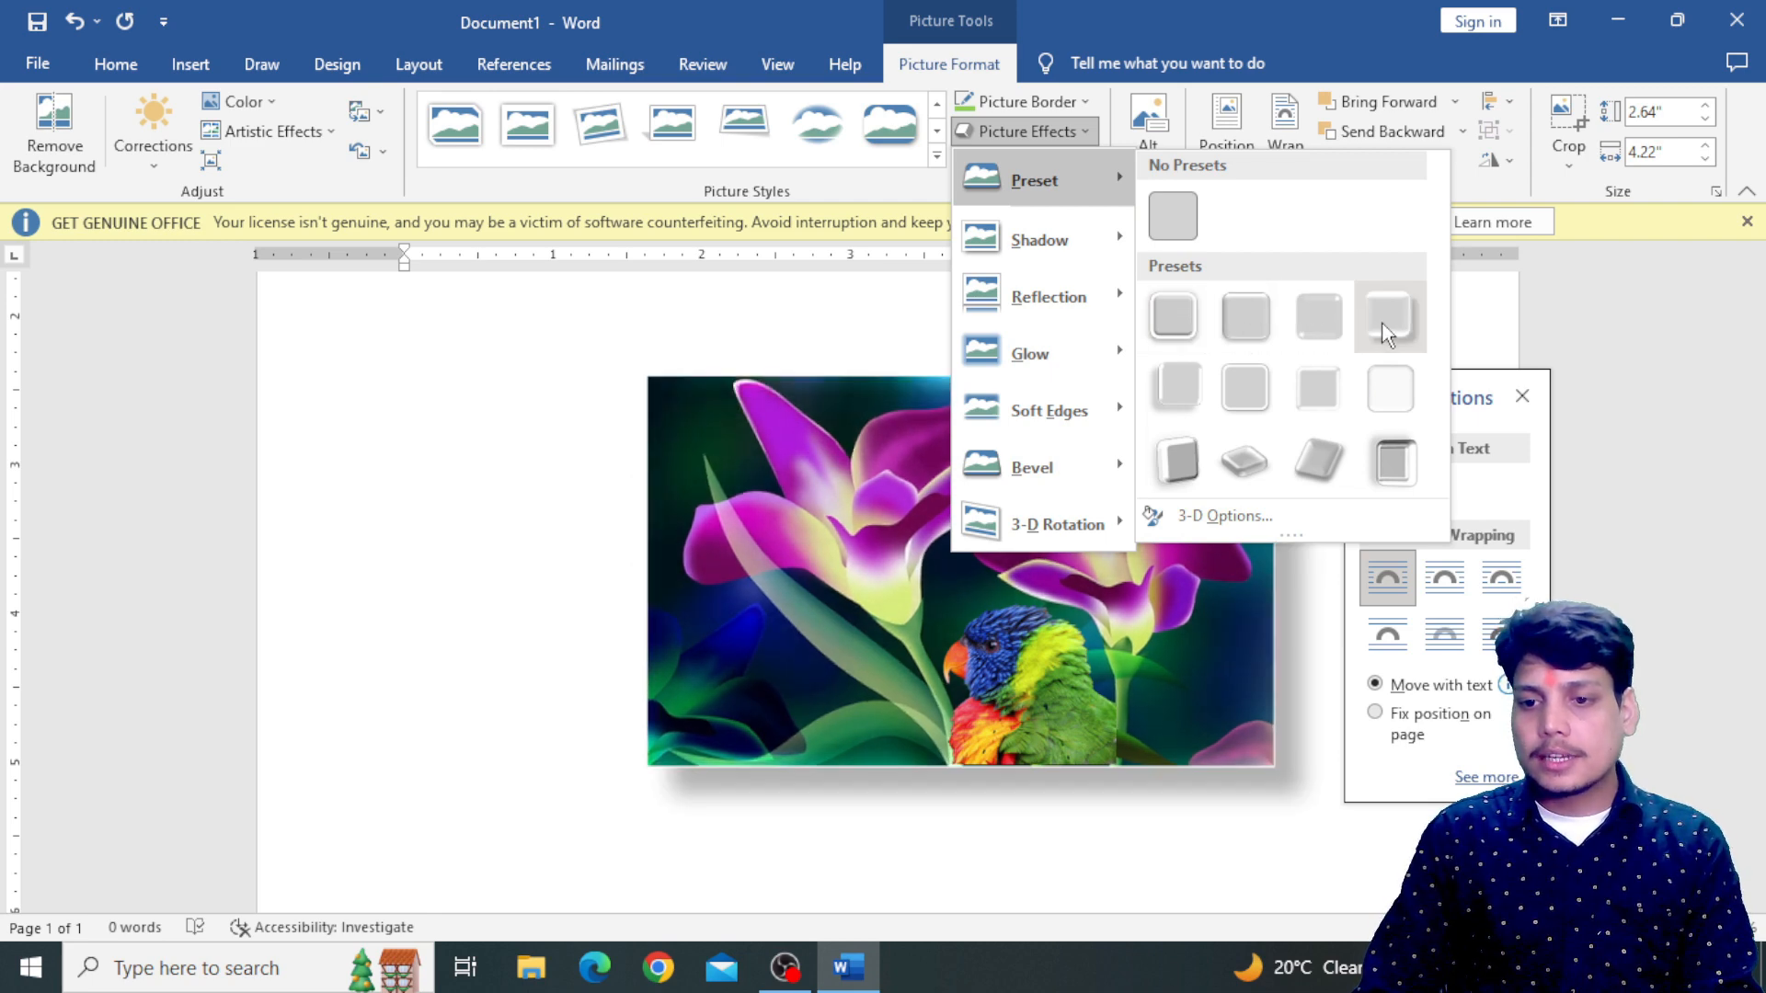
pyautogui.moveTo(1053, 253)
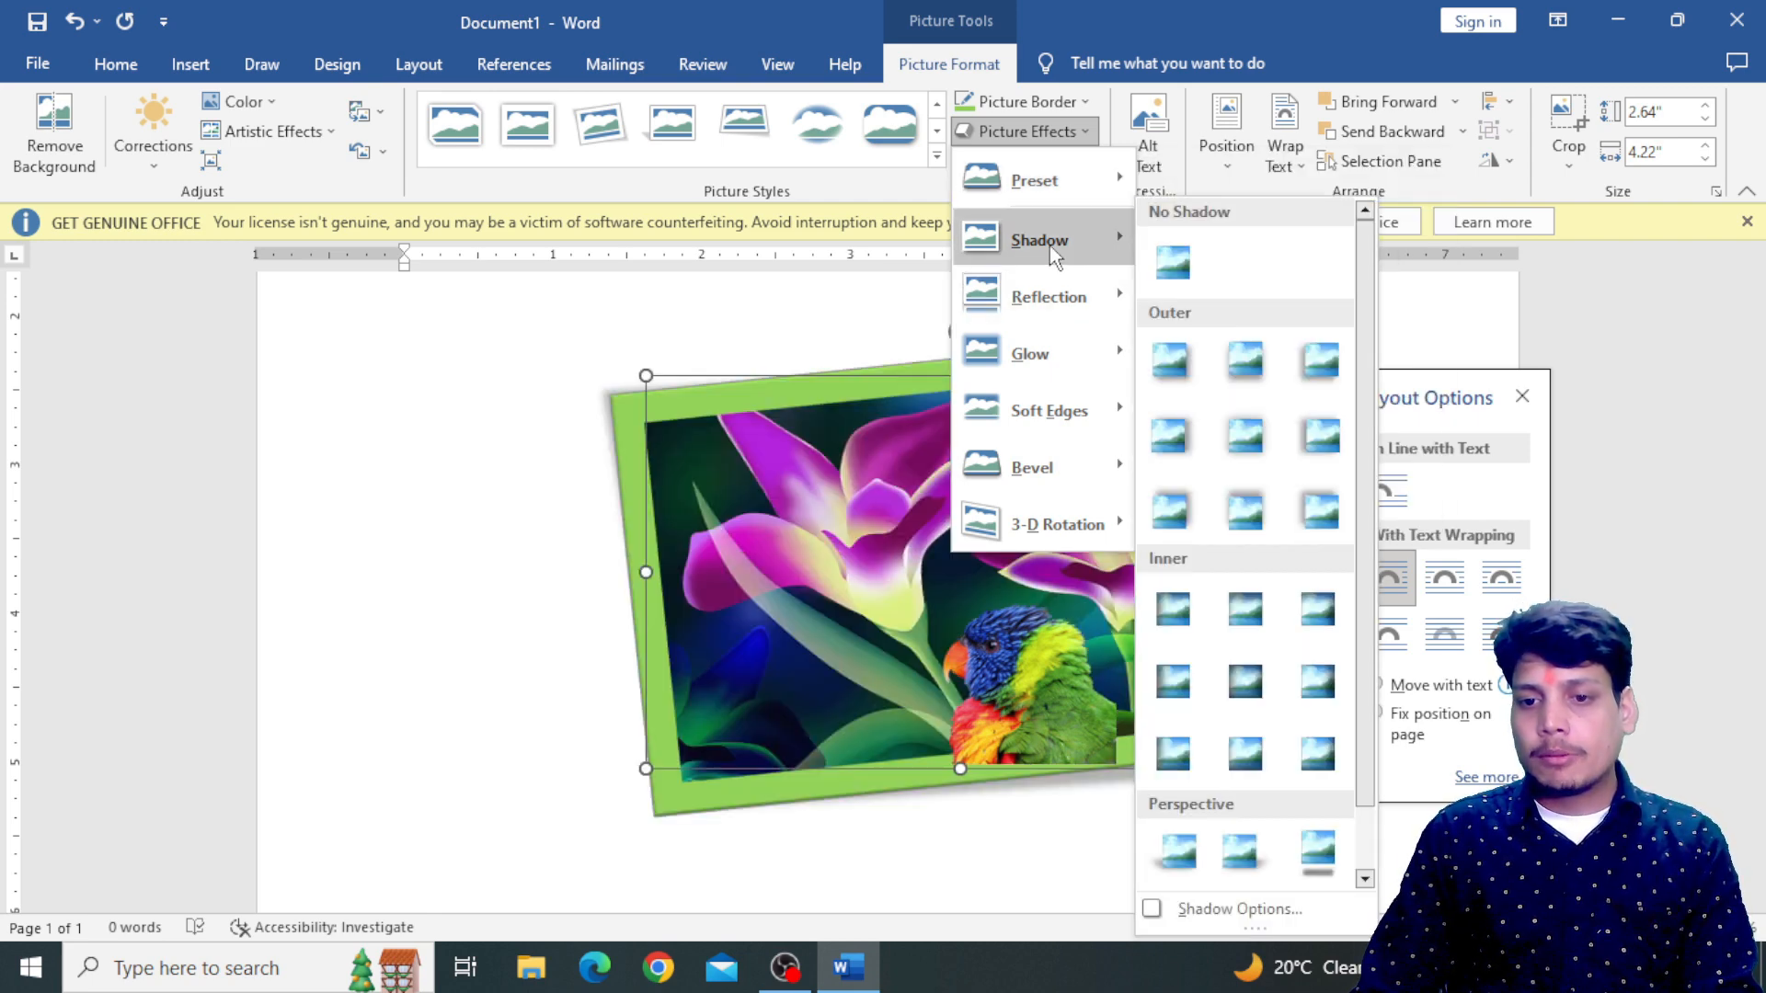
pyautogui.click(1301, 439)
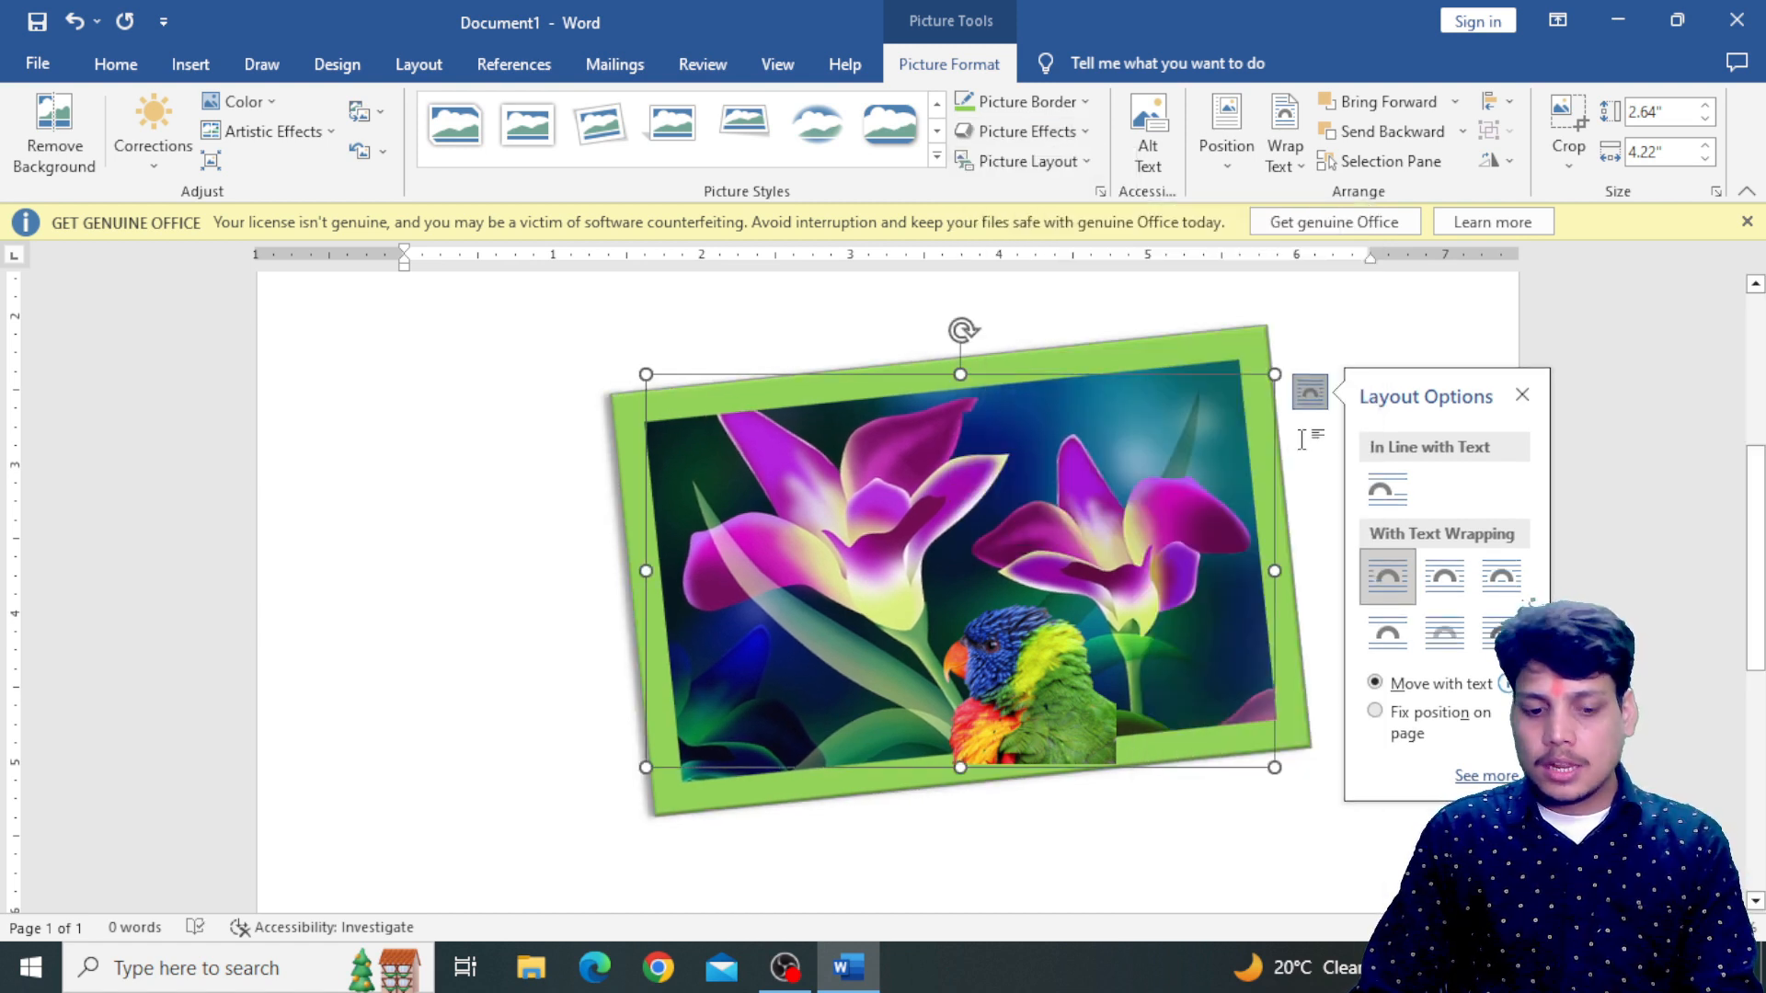
# - Look through the Reflection, Glow, Soft Edges, Bevel and 3-D Rotation picture effects for the flower picture
pyautogui.click(1029, 131)
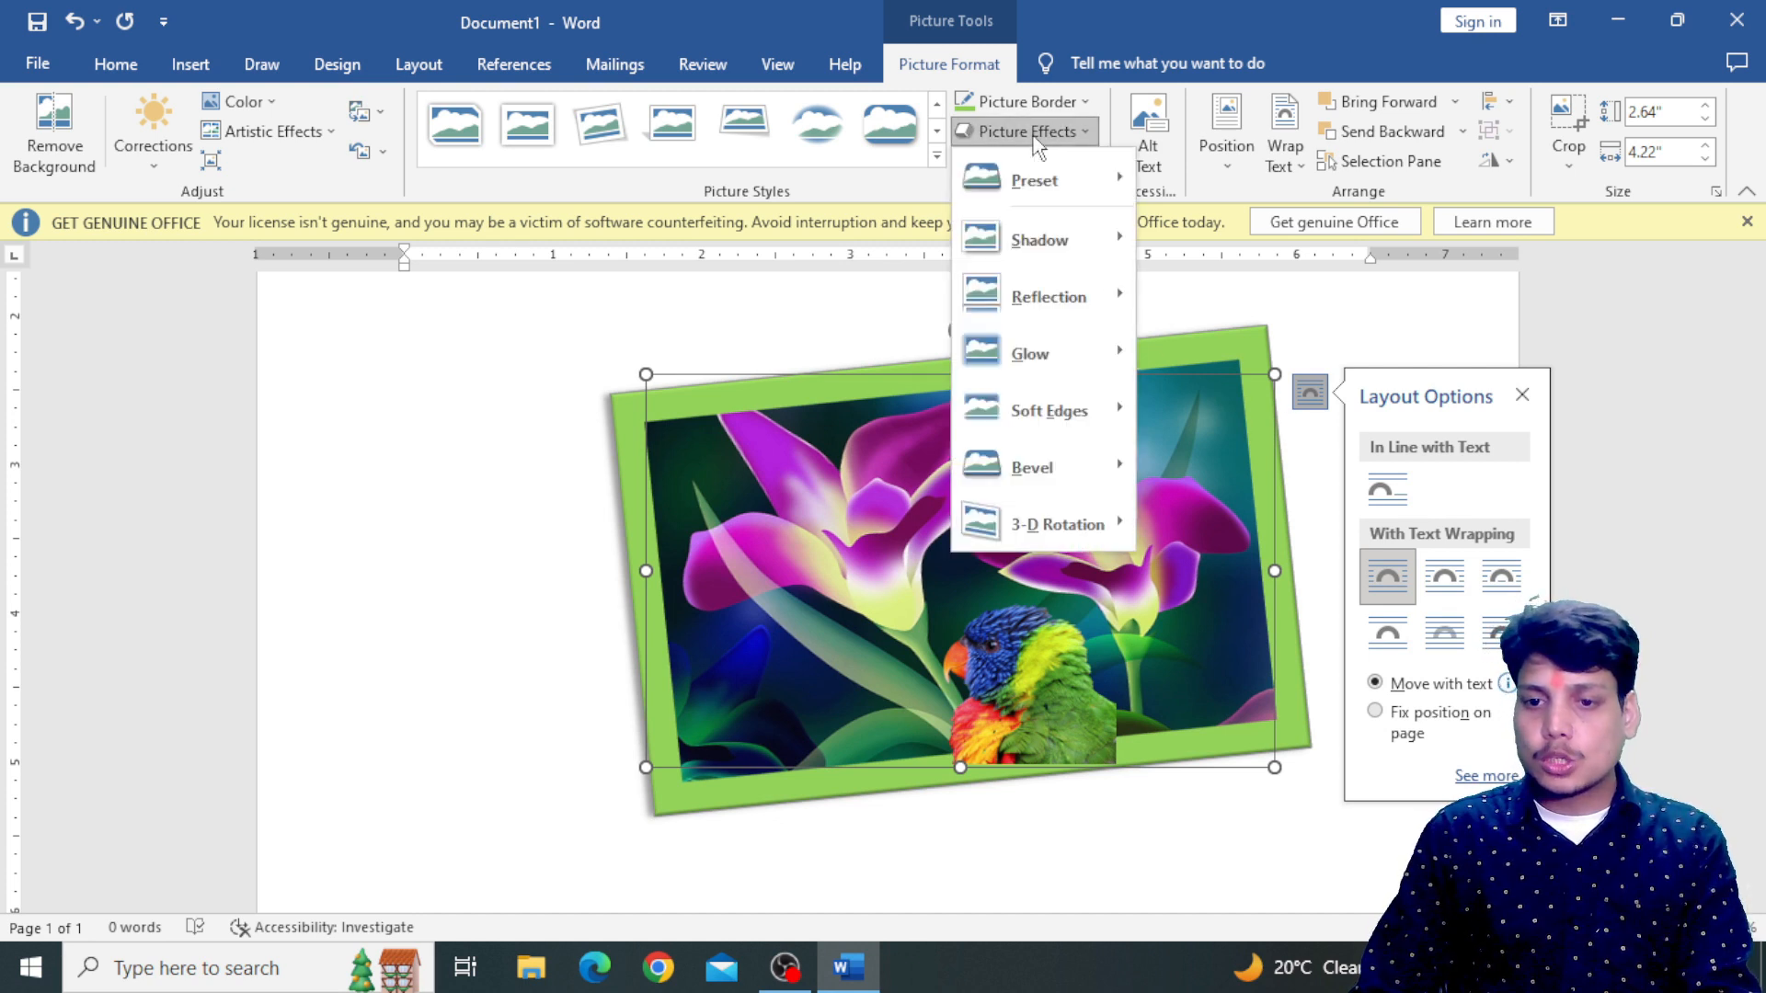
pyautogui.moveTo(1040, 290)
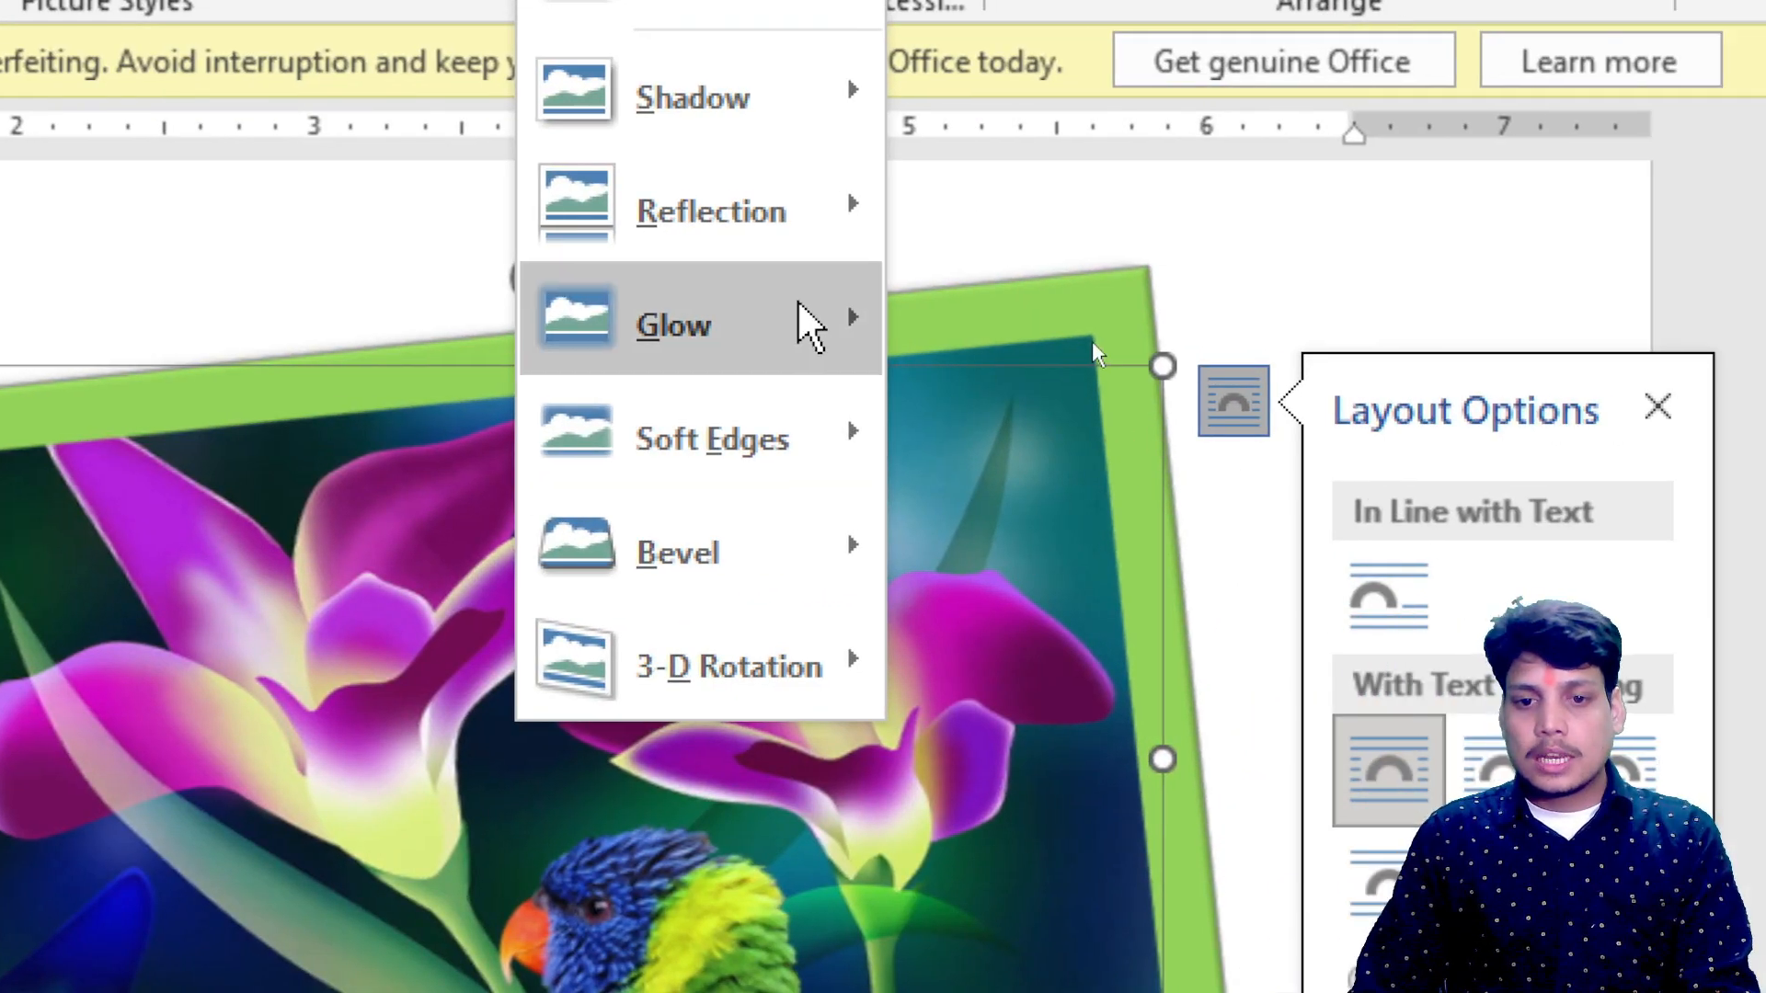
pyautogui.moveTo(807, 323)
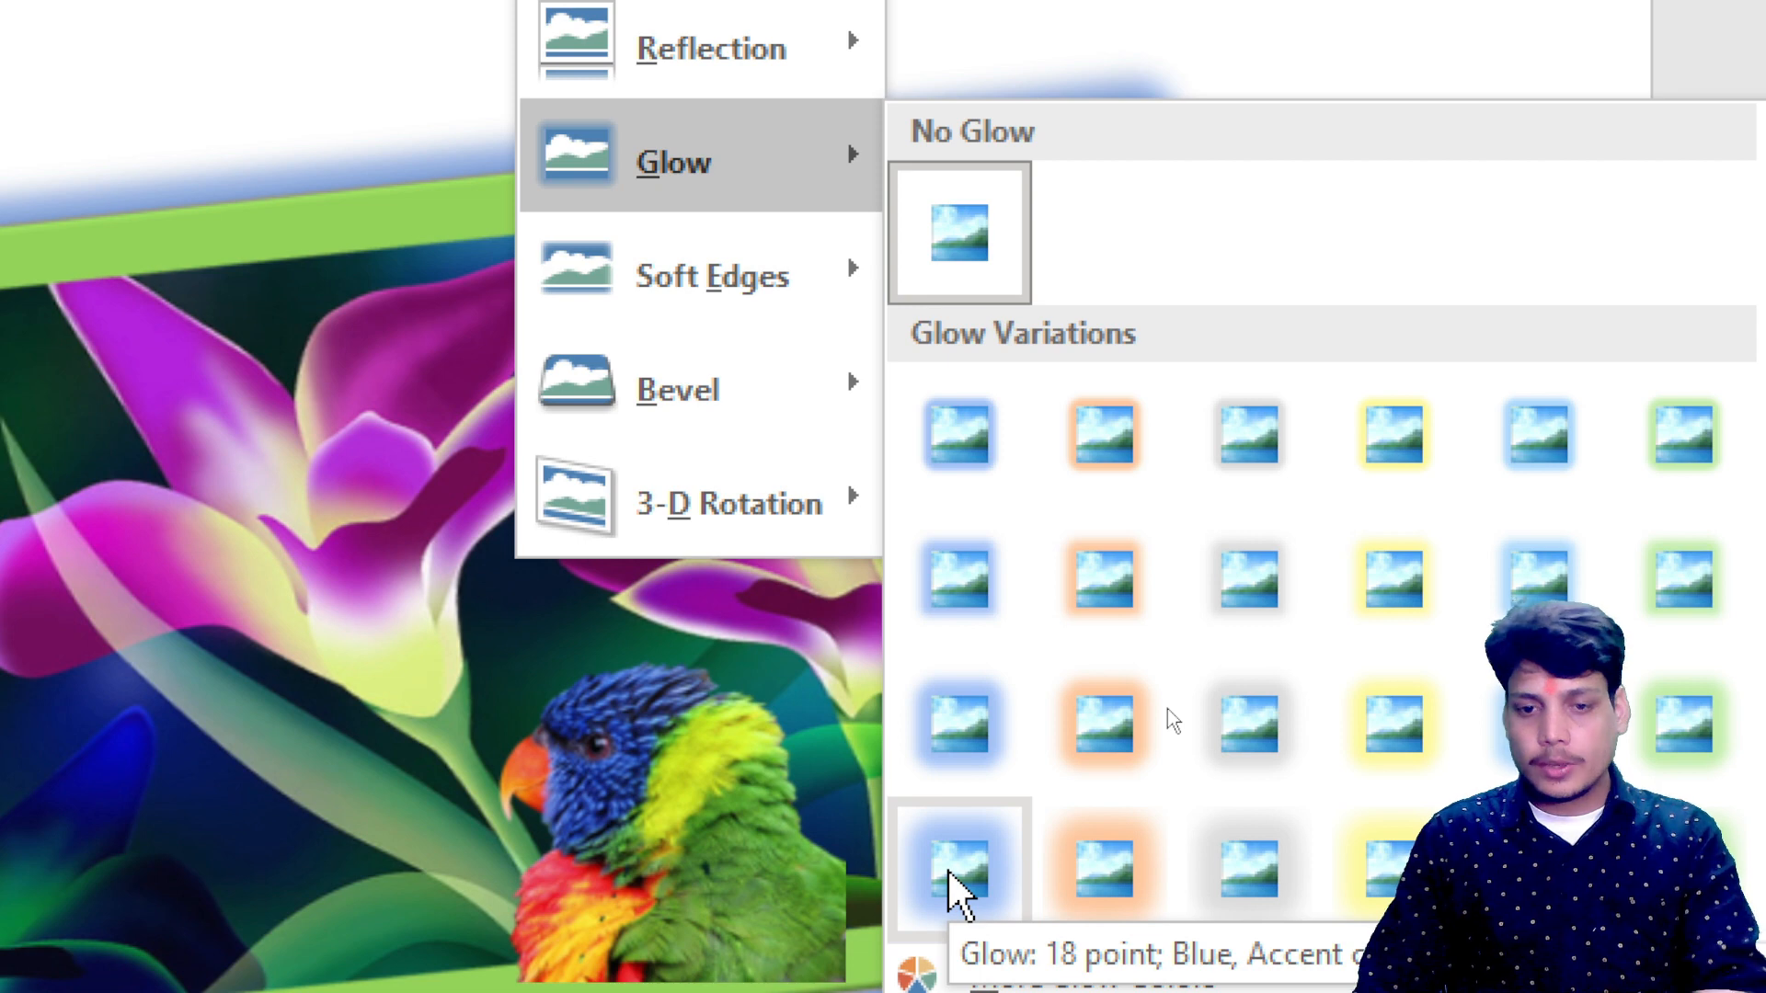
pyautogui.moveTo(696, 385)
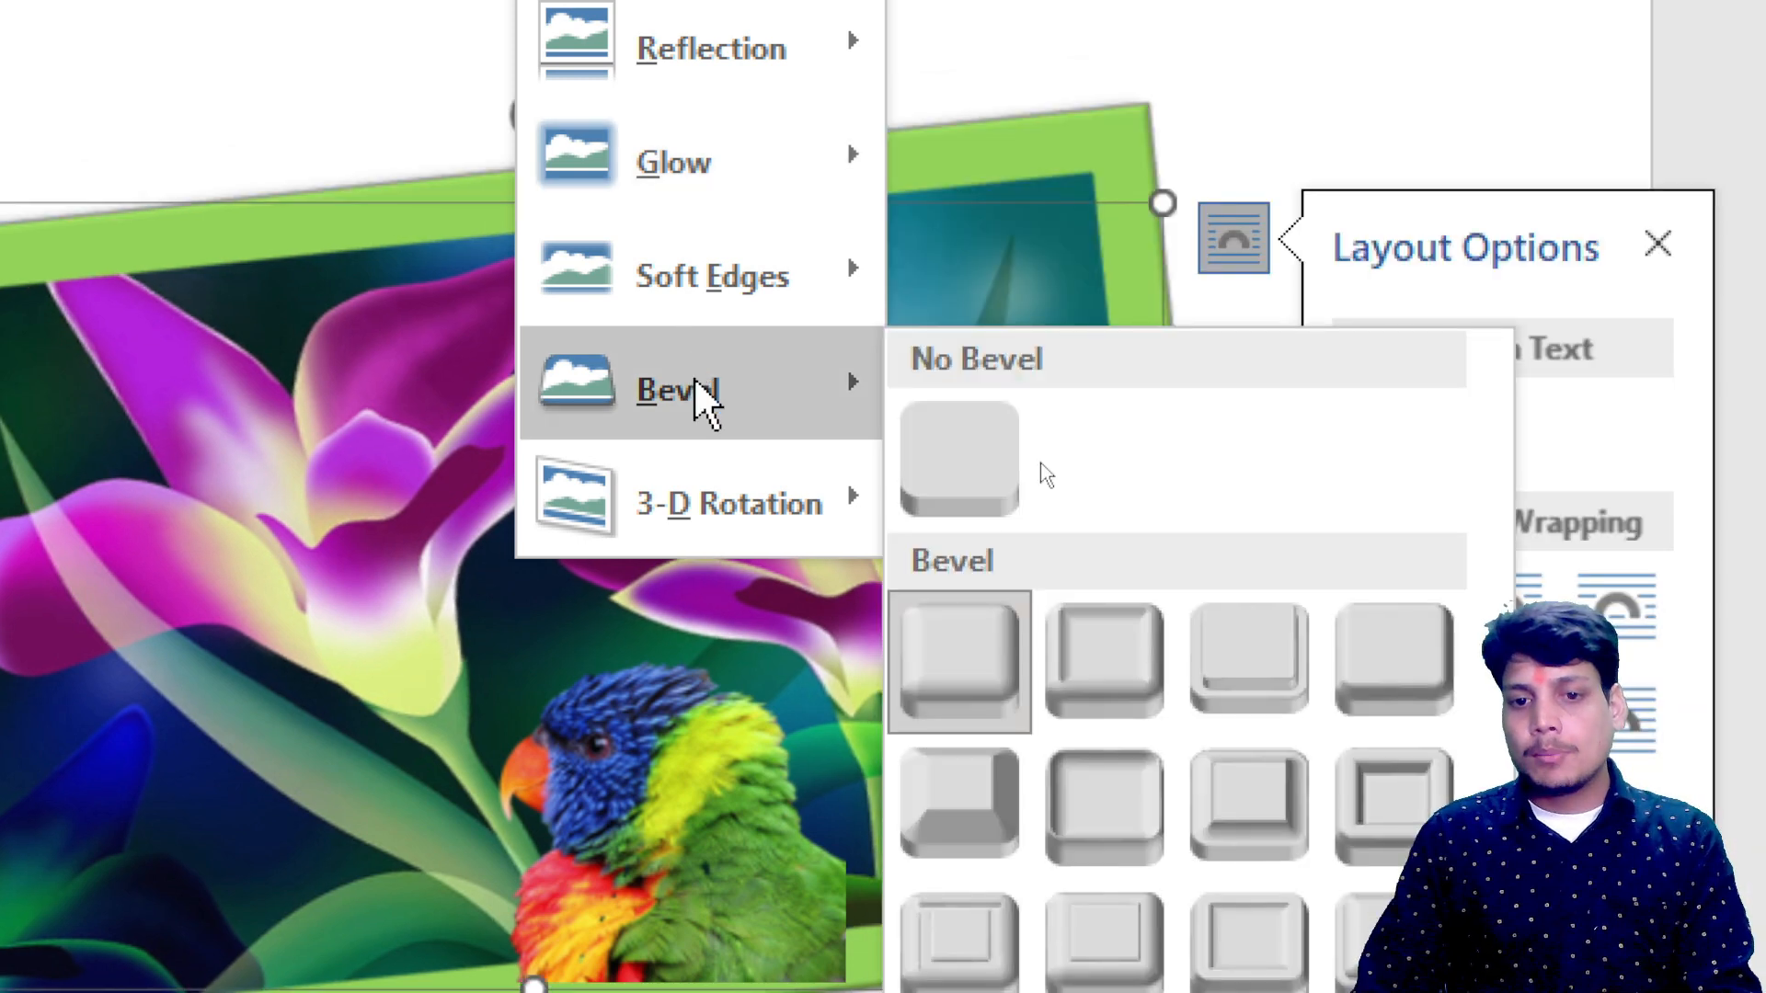
pyautogui.moveTo(702, 284)
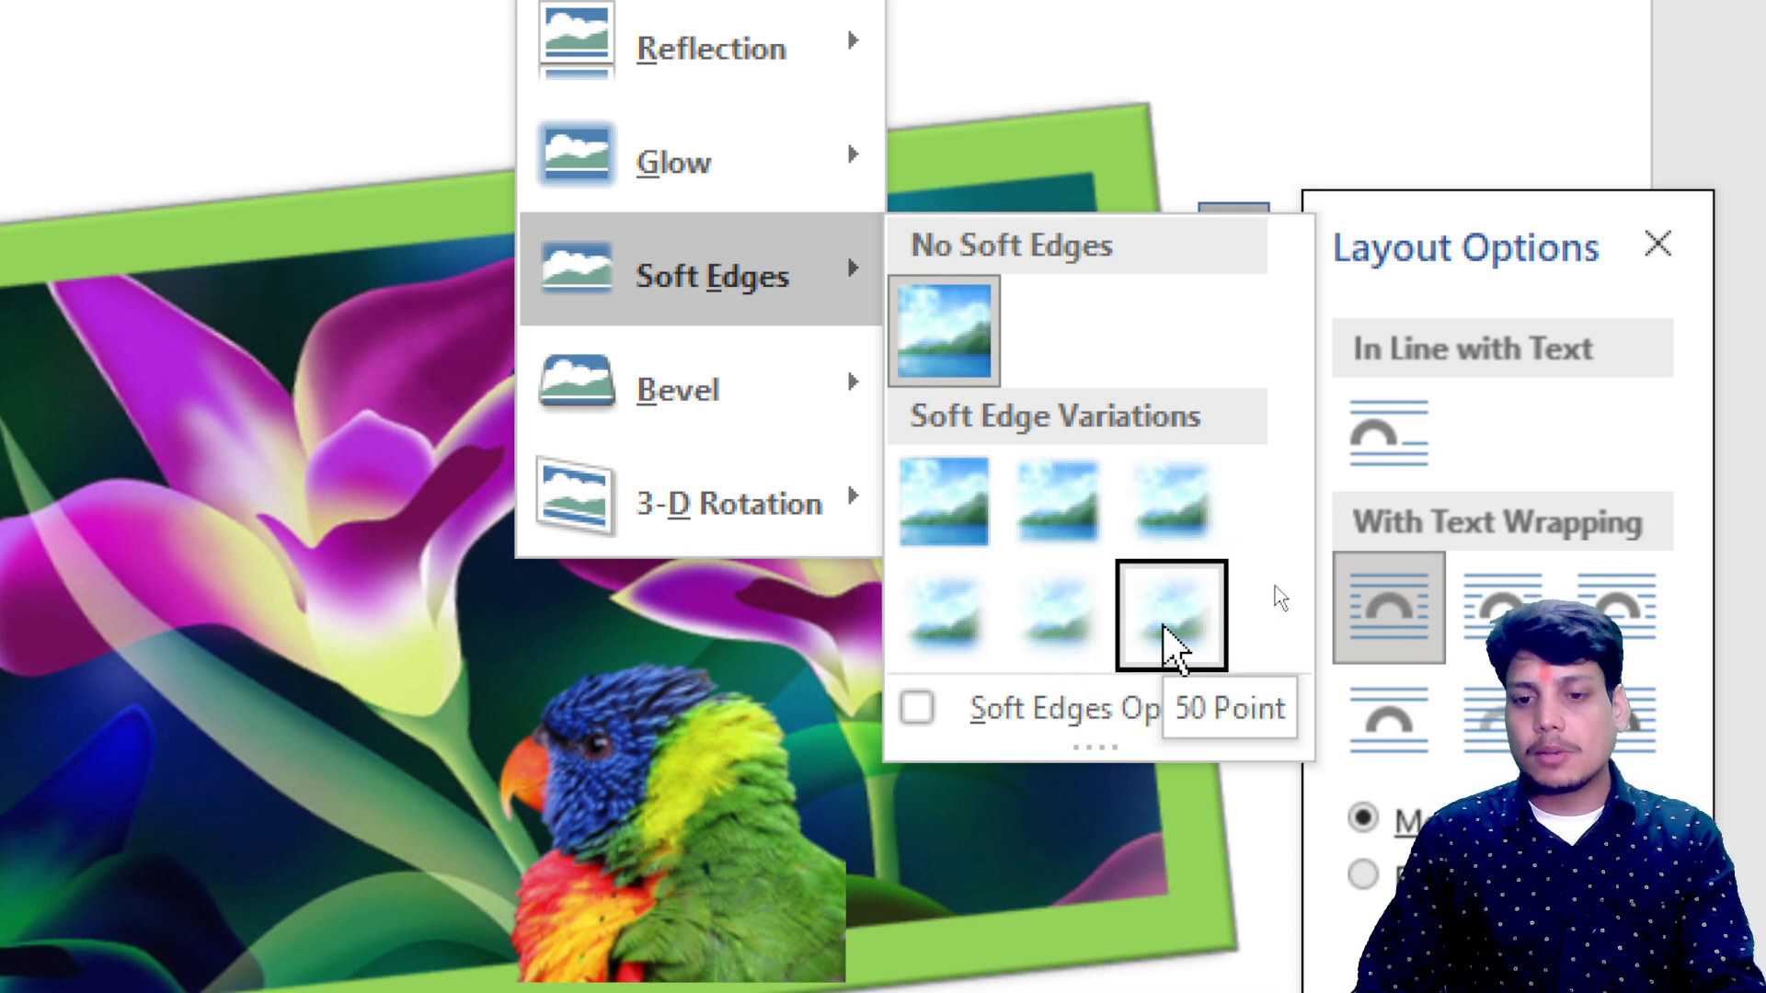
pyautogui.moveTo(756, 386)
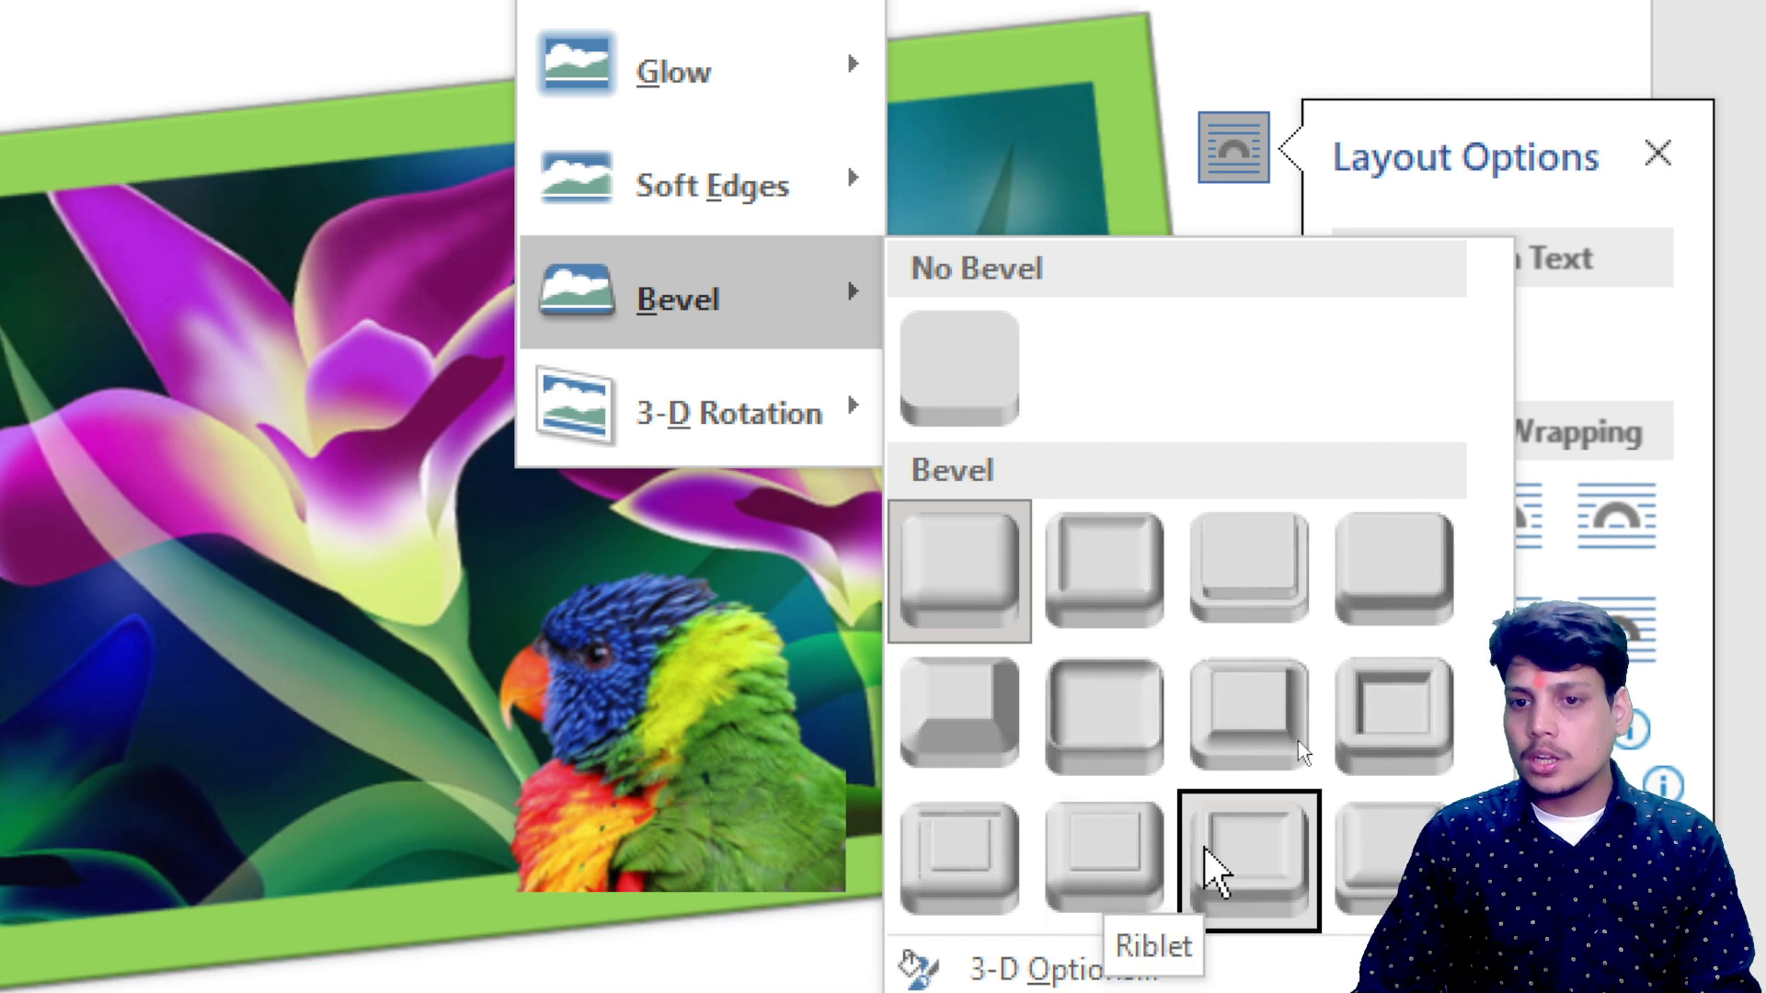
pyautogui.moveTo(864, 460)
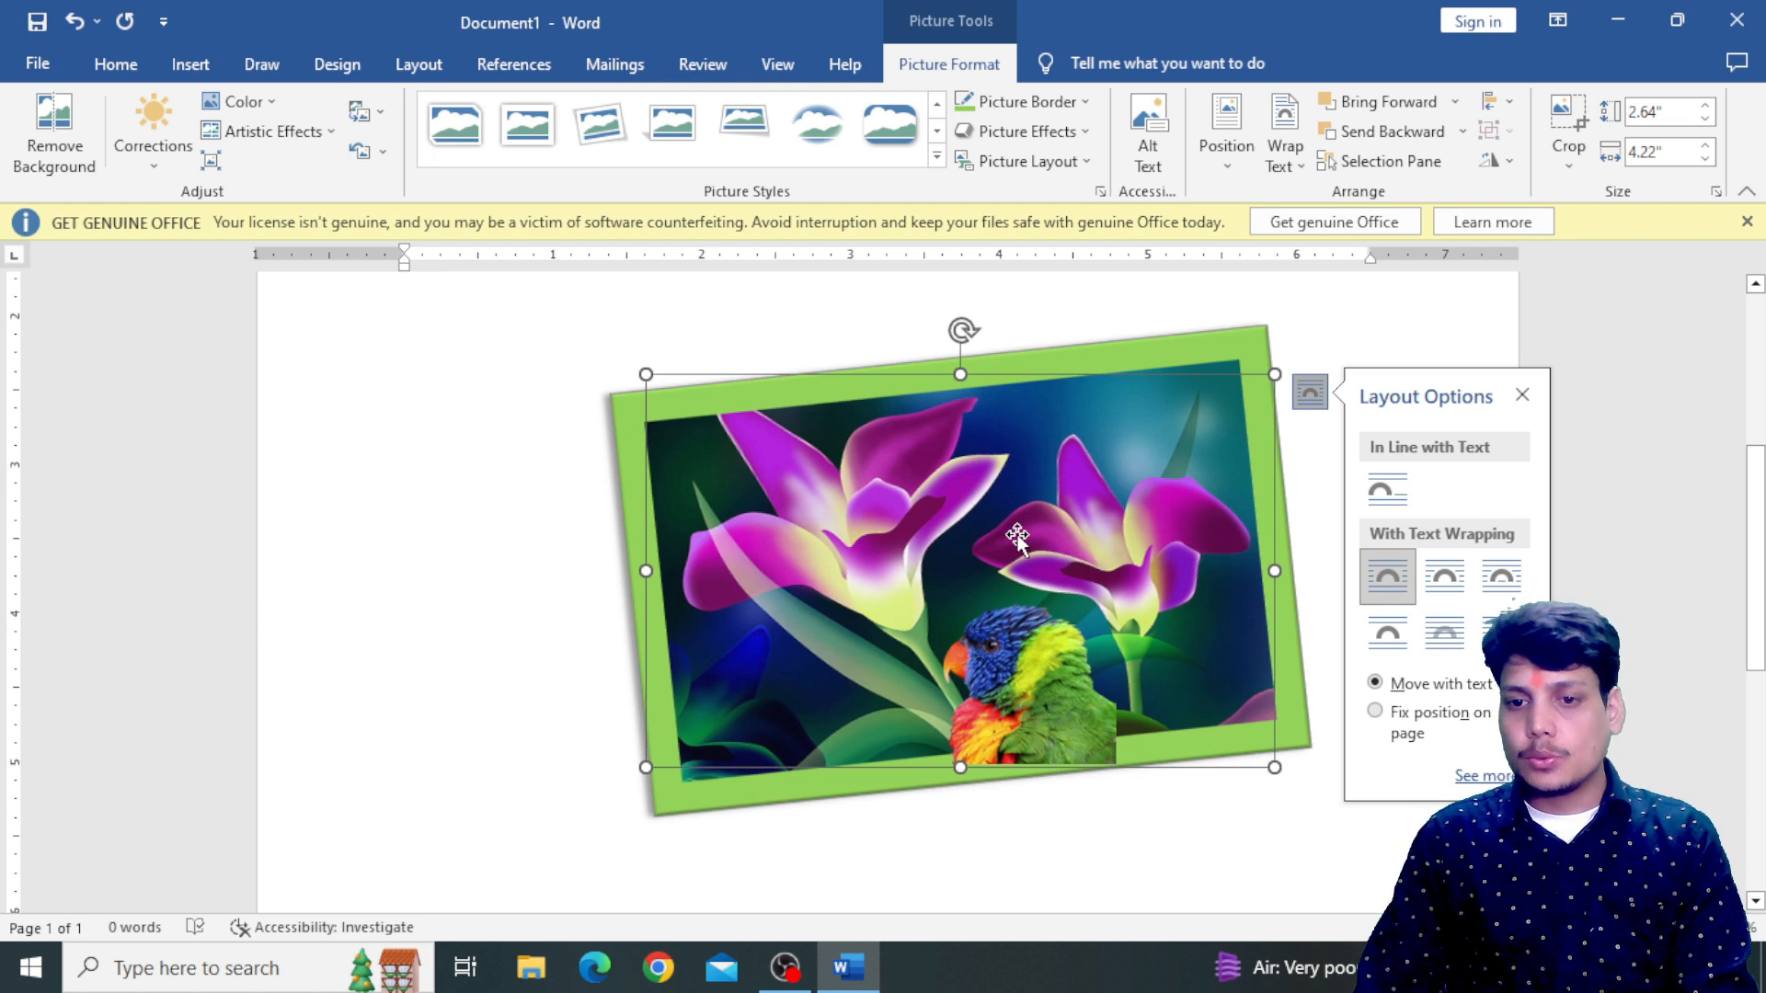
# - Move the framed flower picture toward the page's left margin, and place the parrot in its lower-right corner, tilted slightly counterclockwise to match
pyautogui.moveTo(1012, 539); pyautogui.dragTo(802, 536)
pyautogui.click(1084, 725)
pyautogui.moveTo(1083, 725); pyautogui.dragTo(1011, 685)
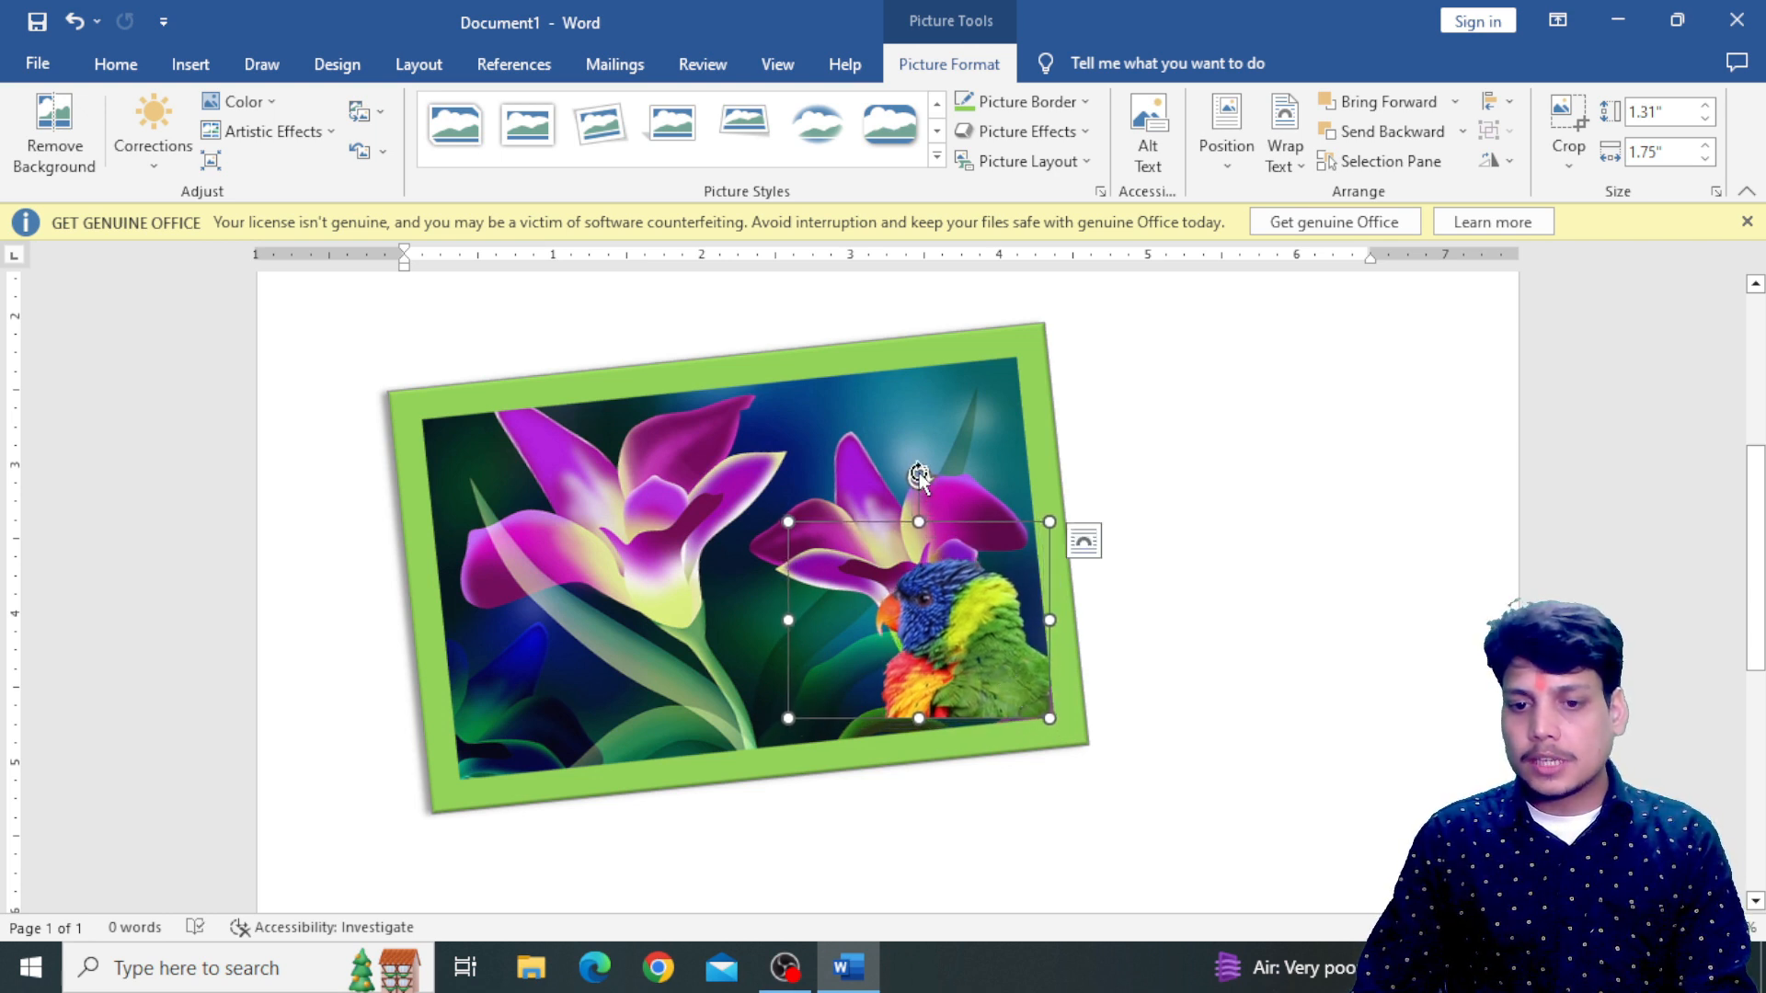
pyautogui.moveTo(919, 478); pyautogui.dragTo(903, 477)
pyautogui.moveTo(990, 645); pyautogui.dragTo(986, 660)
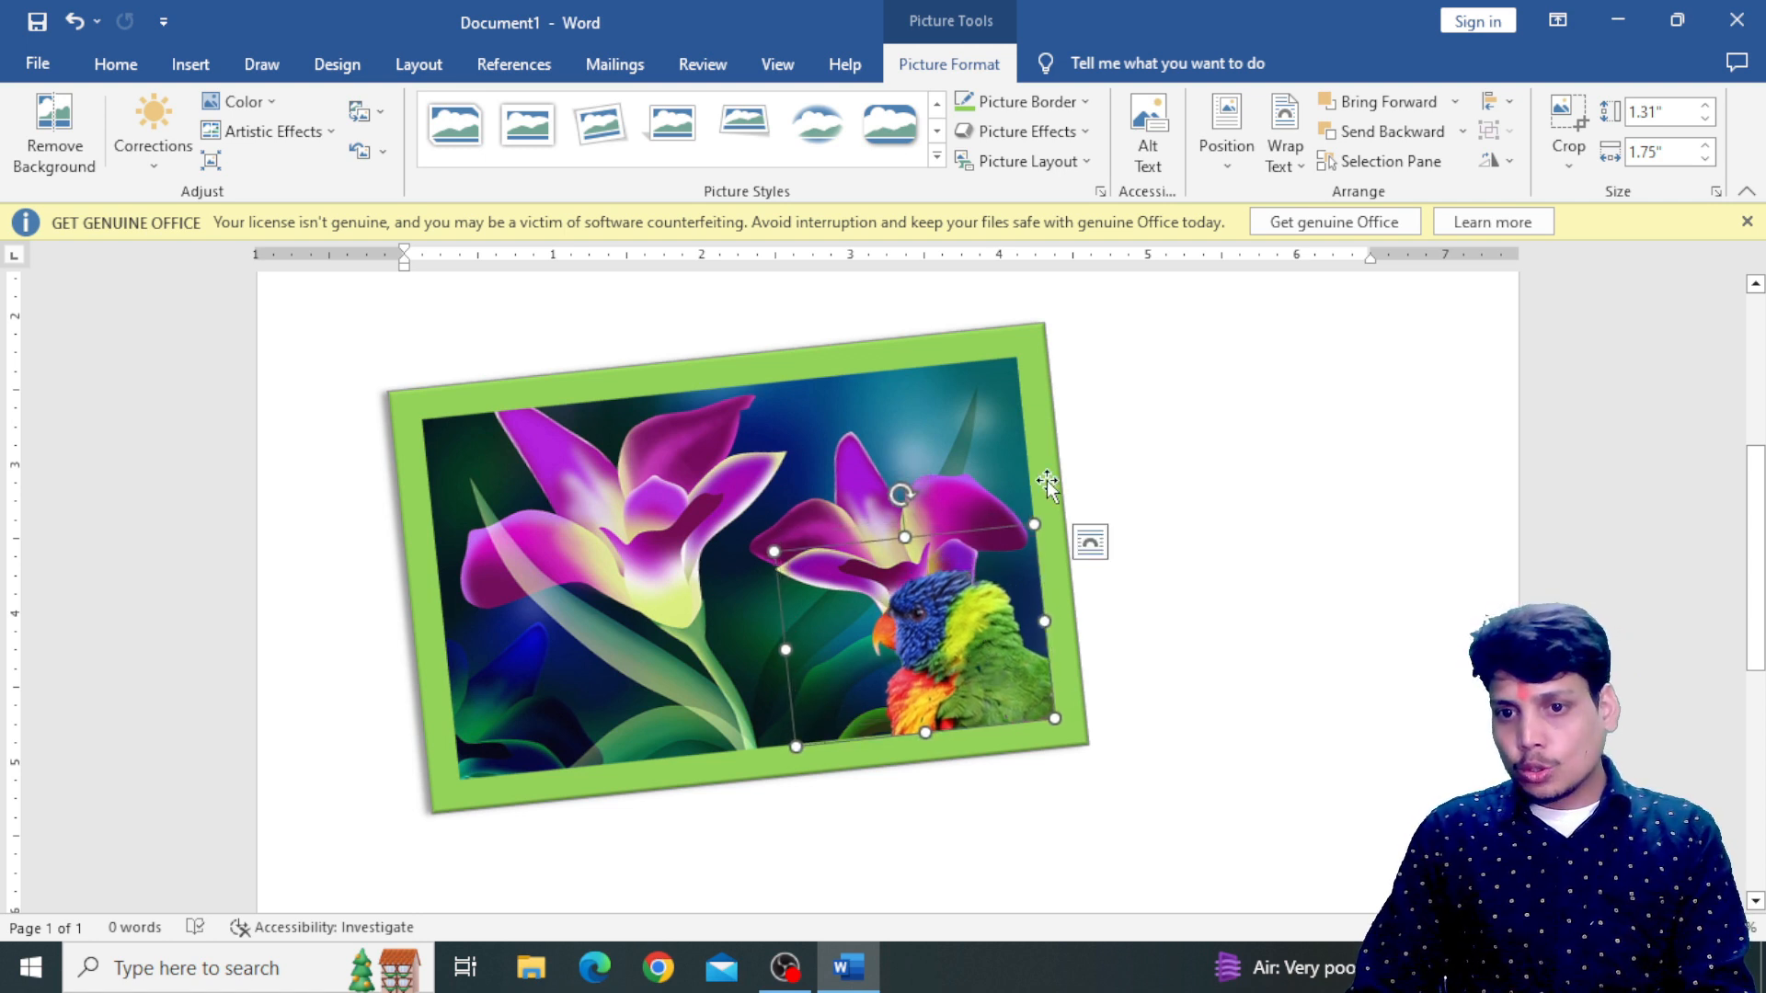
# - Group the parrot and the framed flower picture into one object
pyautogui.scroll(3, 948, 630)
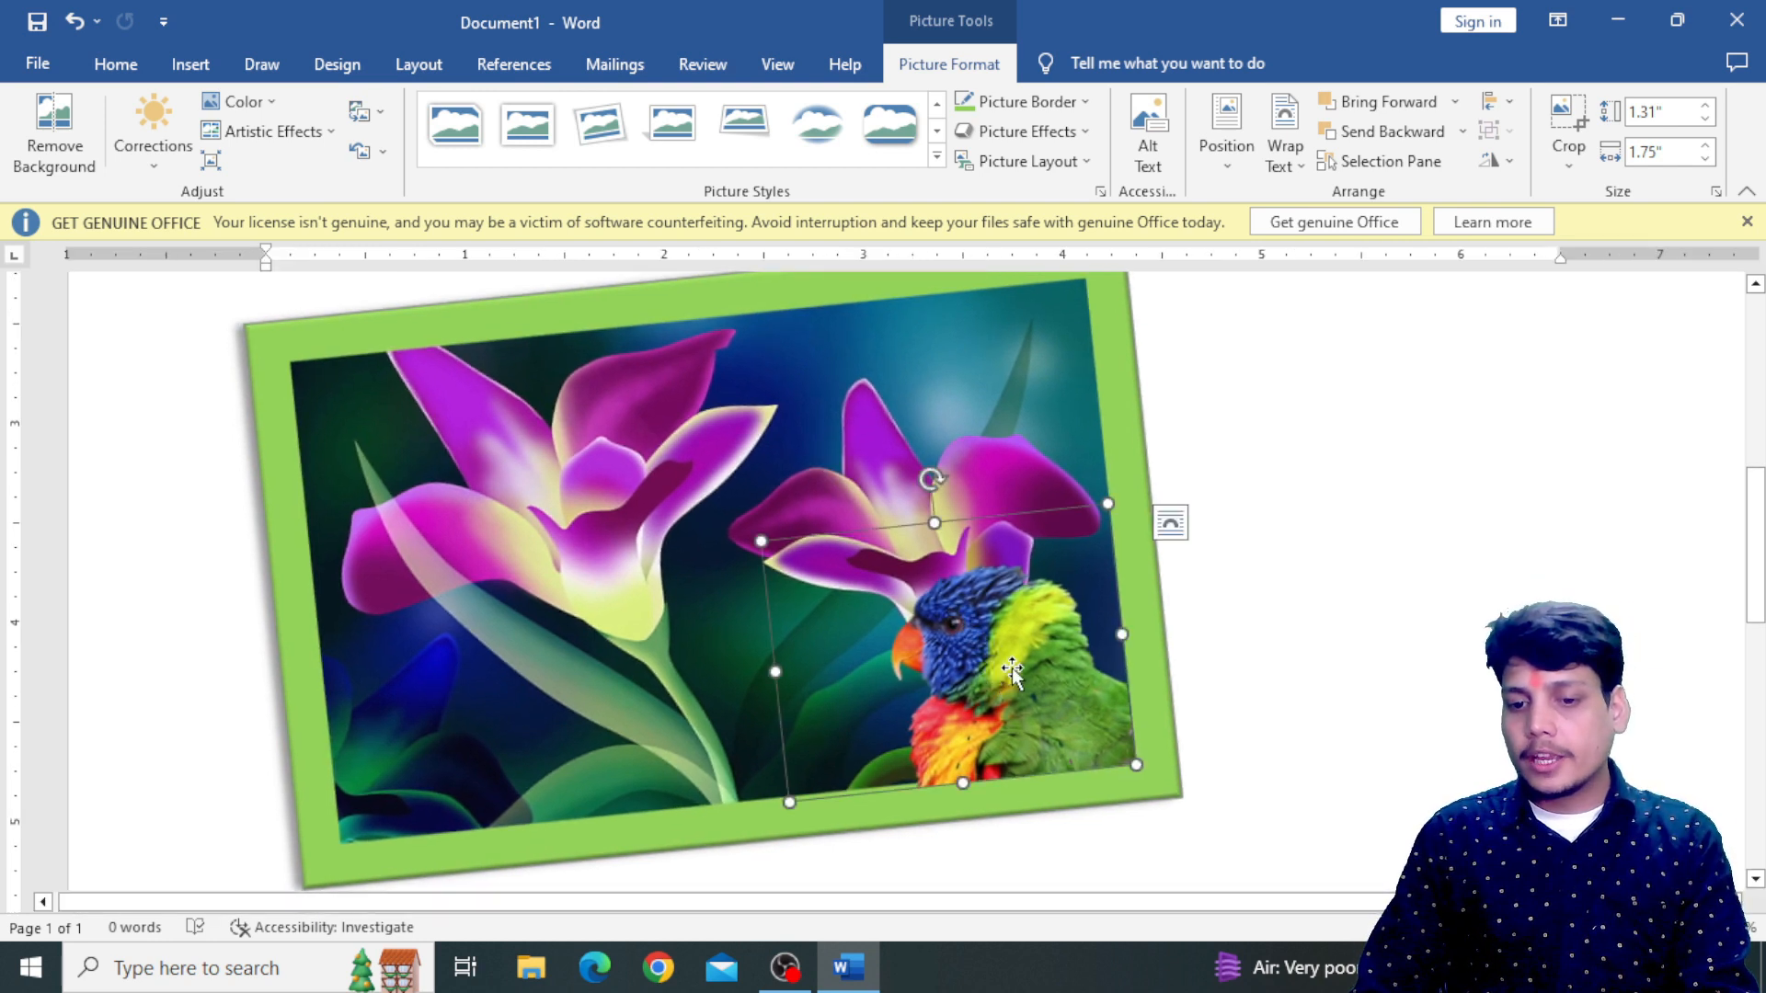
pyautogui.keyDown('ctrl'); pyautogui.click(821, 423); pyautogui.keyUp('ctrl')
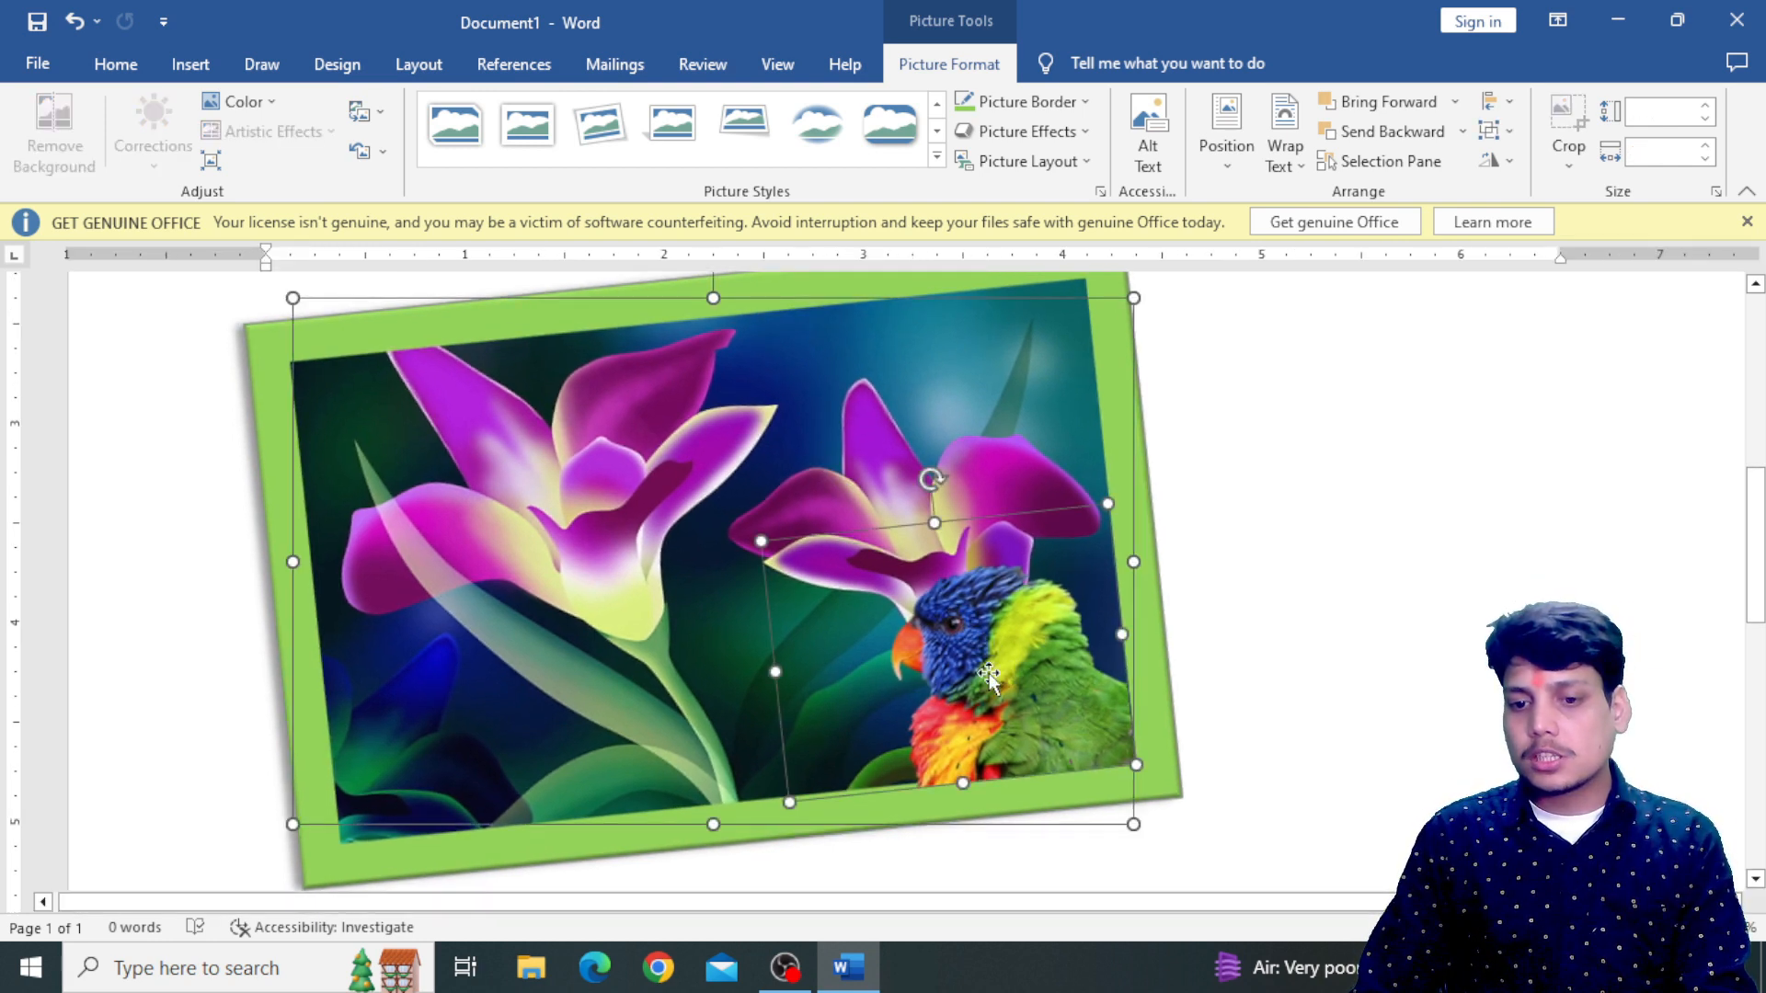
pyautogui.click(1492, 133)
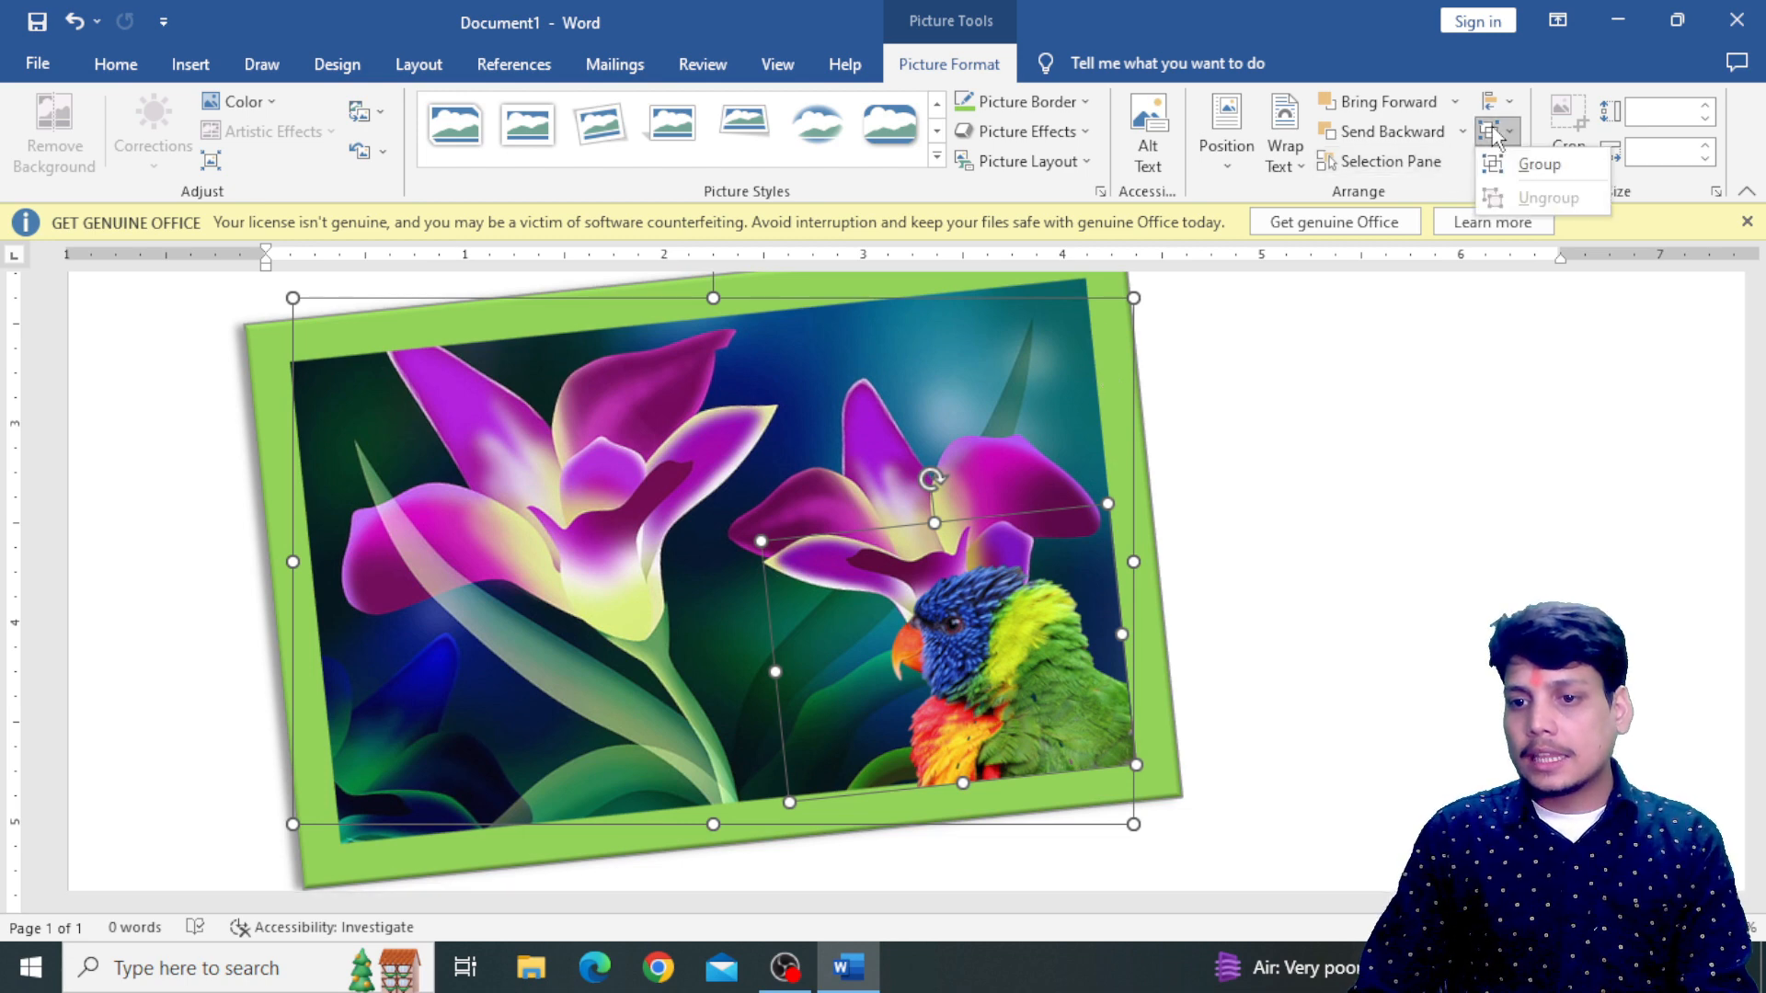
pyautogui.click(1555, 175)
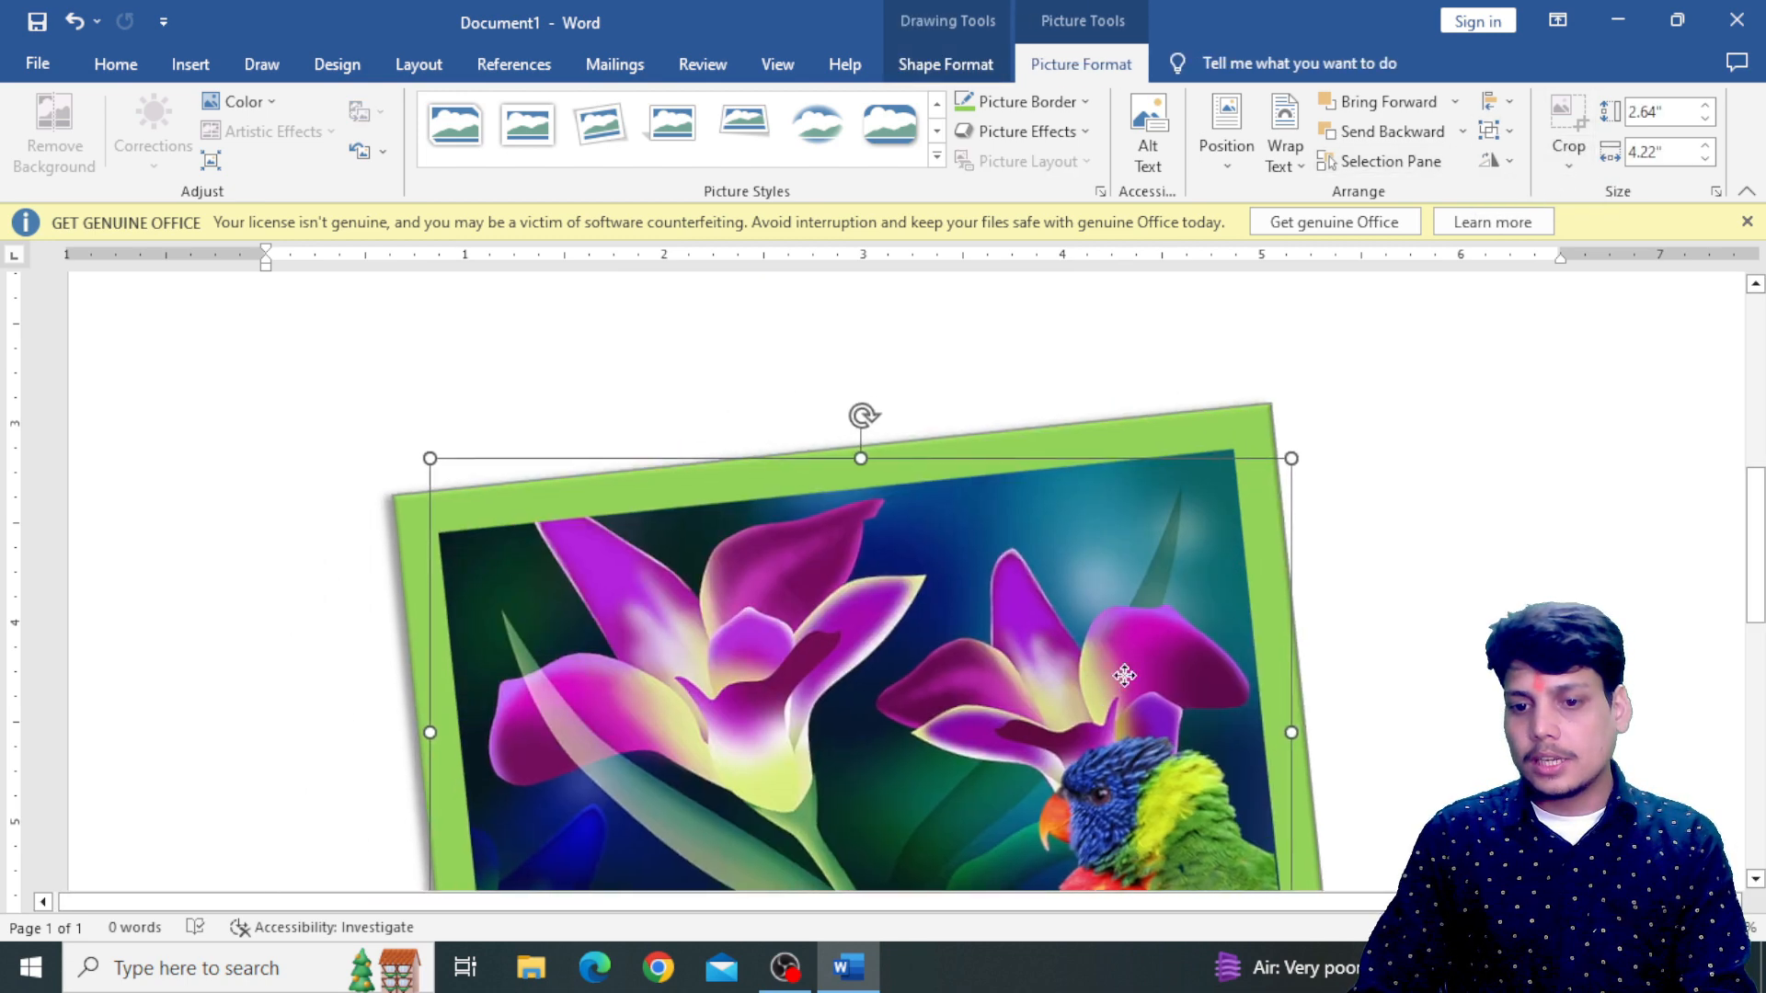
# - Move the grouped picture up and left on the page, shrink it to about two thirds of its size, and deselect it
pyautogui.moveTo(1125, 676); pyautogui.dragTo(945, 547)
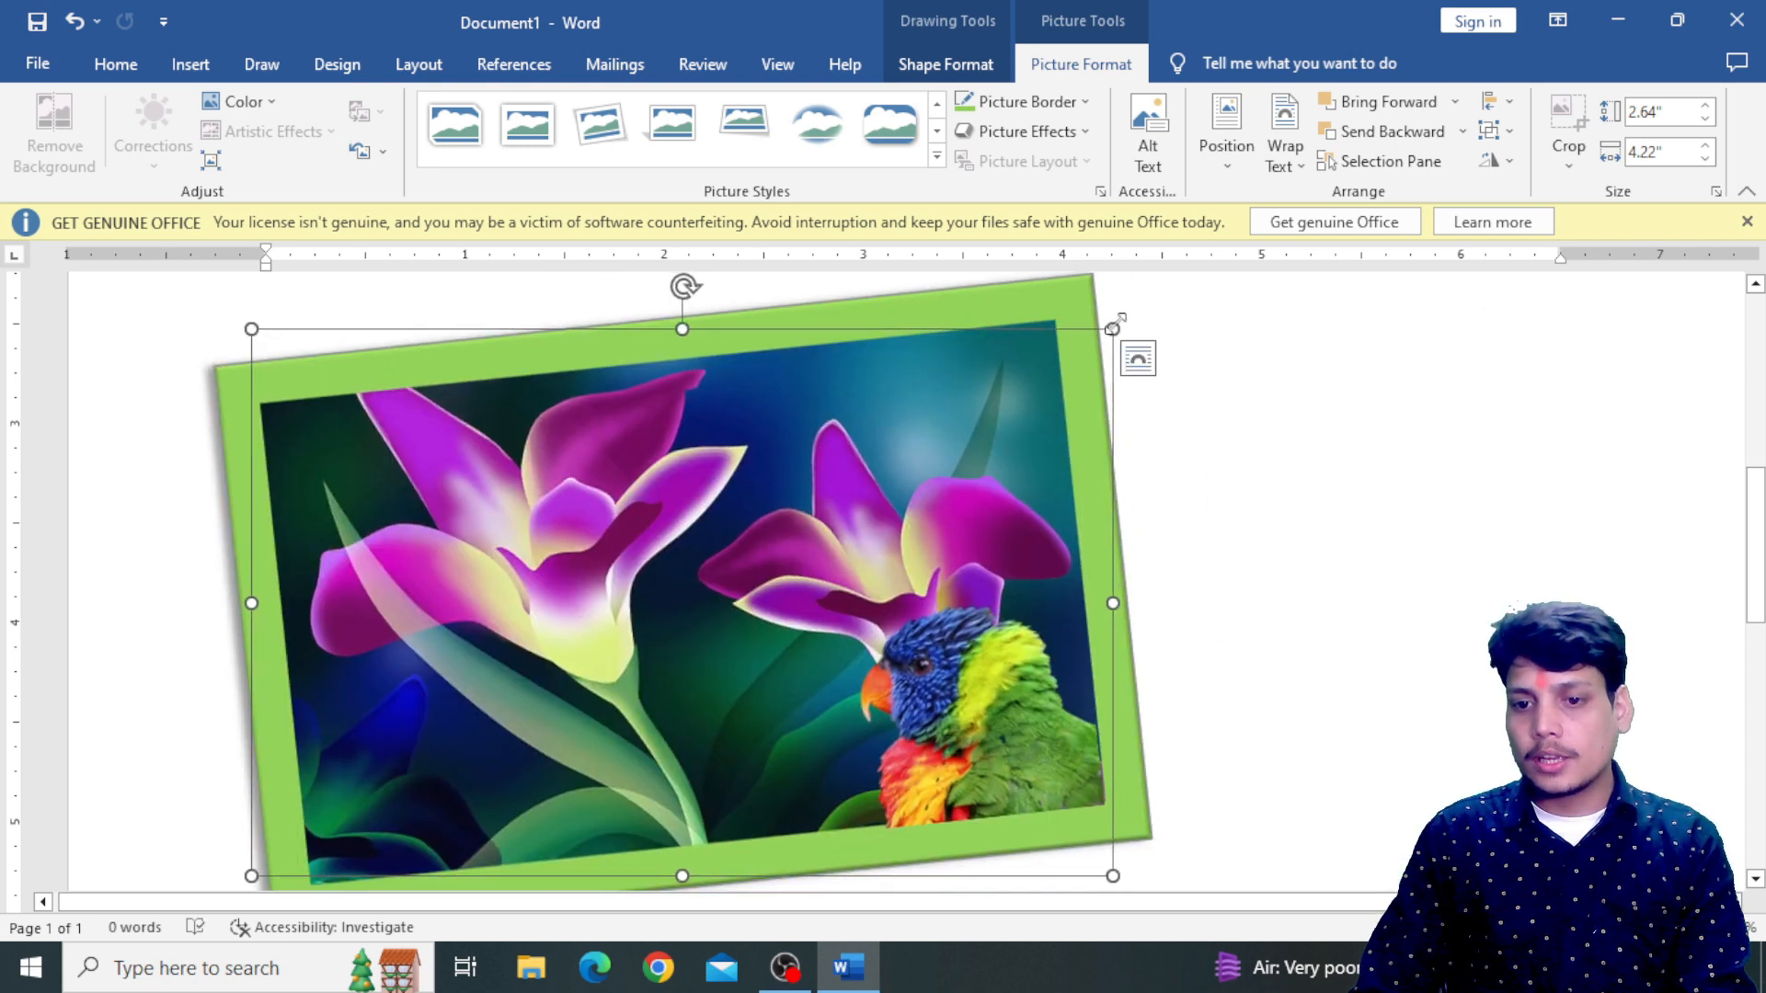
pyautogui.moveTo(1113, 328); pyautogui.dragTo(859, 505)
pyautogui.moveTo(643, 764); pyautogui.dragTo(671, 628)
pyautogui.click(1174, 643)
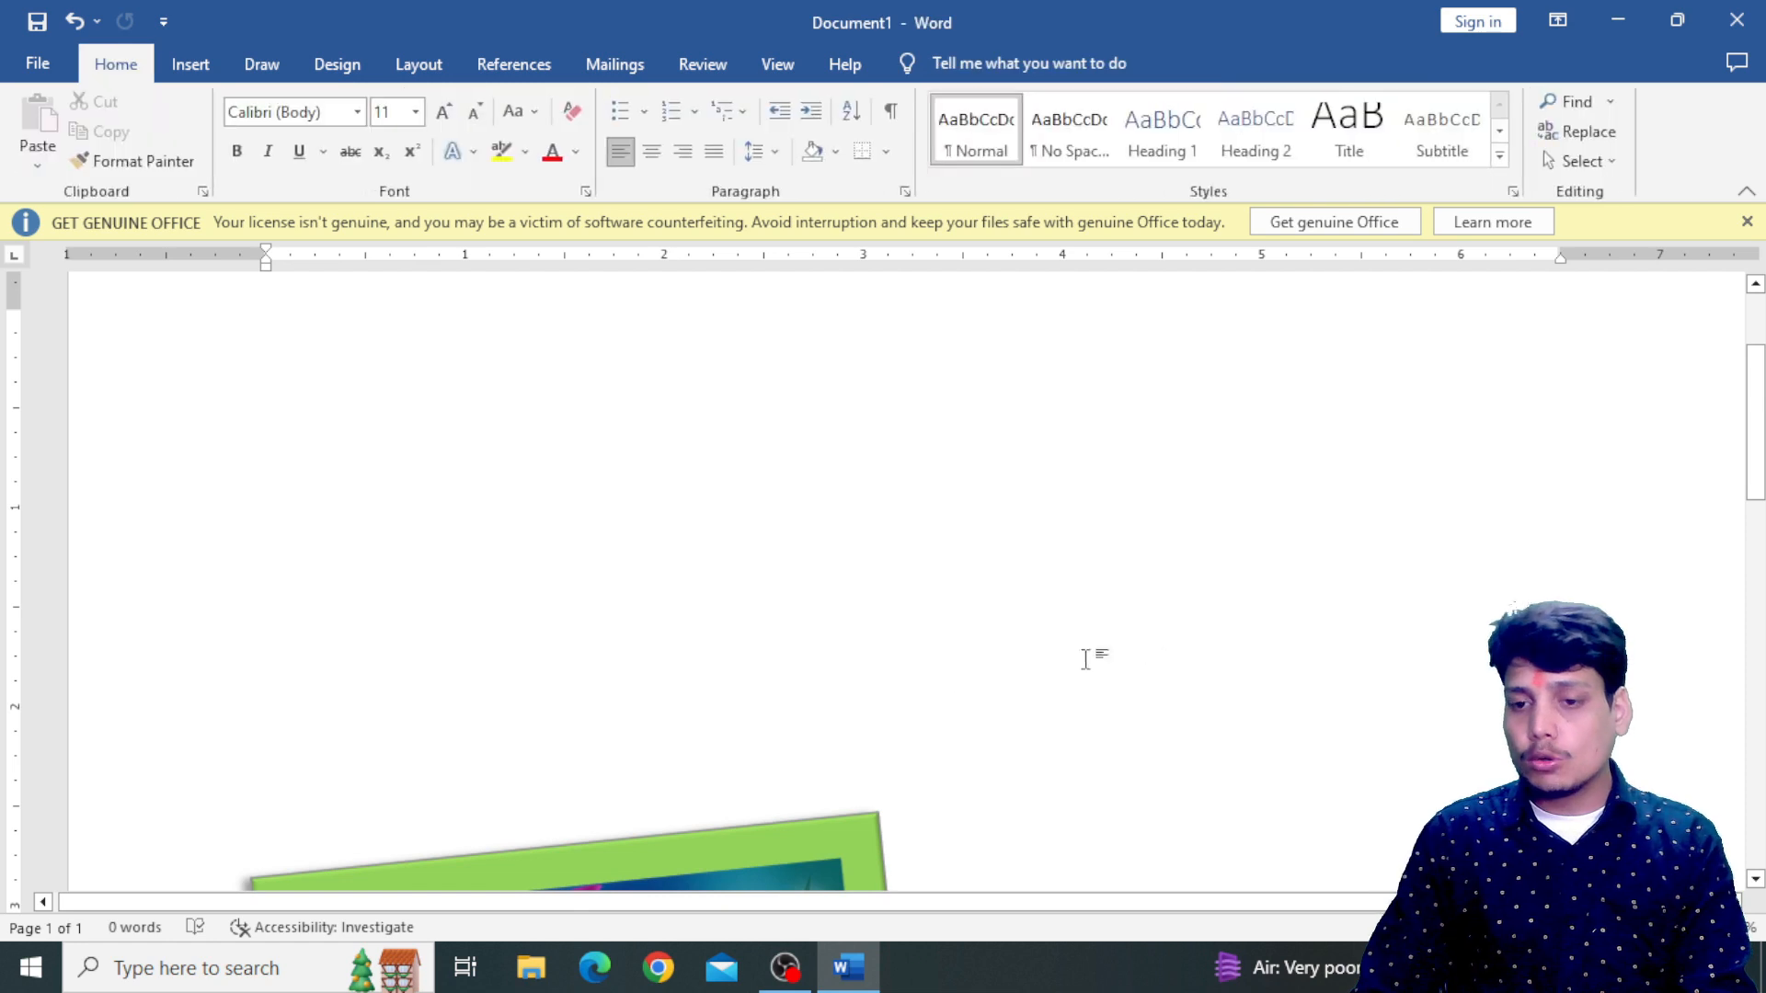
# - Move the grouped flower and parrot picture up to the upper part of the page, near the page's left side
pyautogui.moveTo(815, 848); pyautogui.dragTo(783, 375)
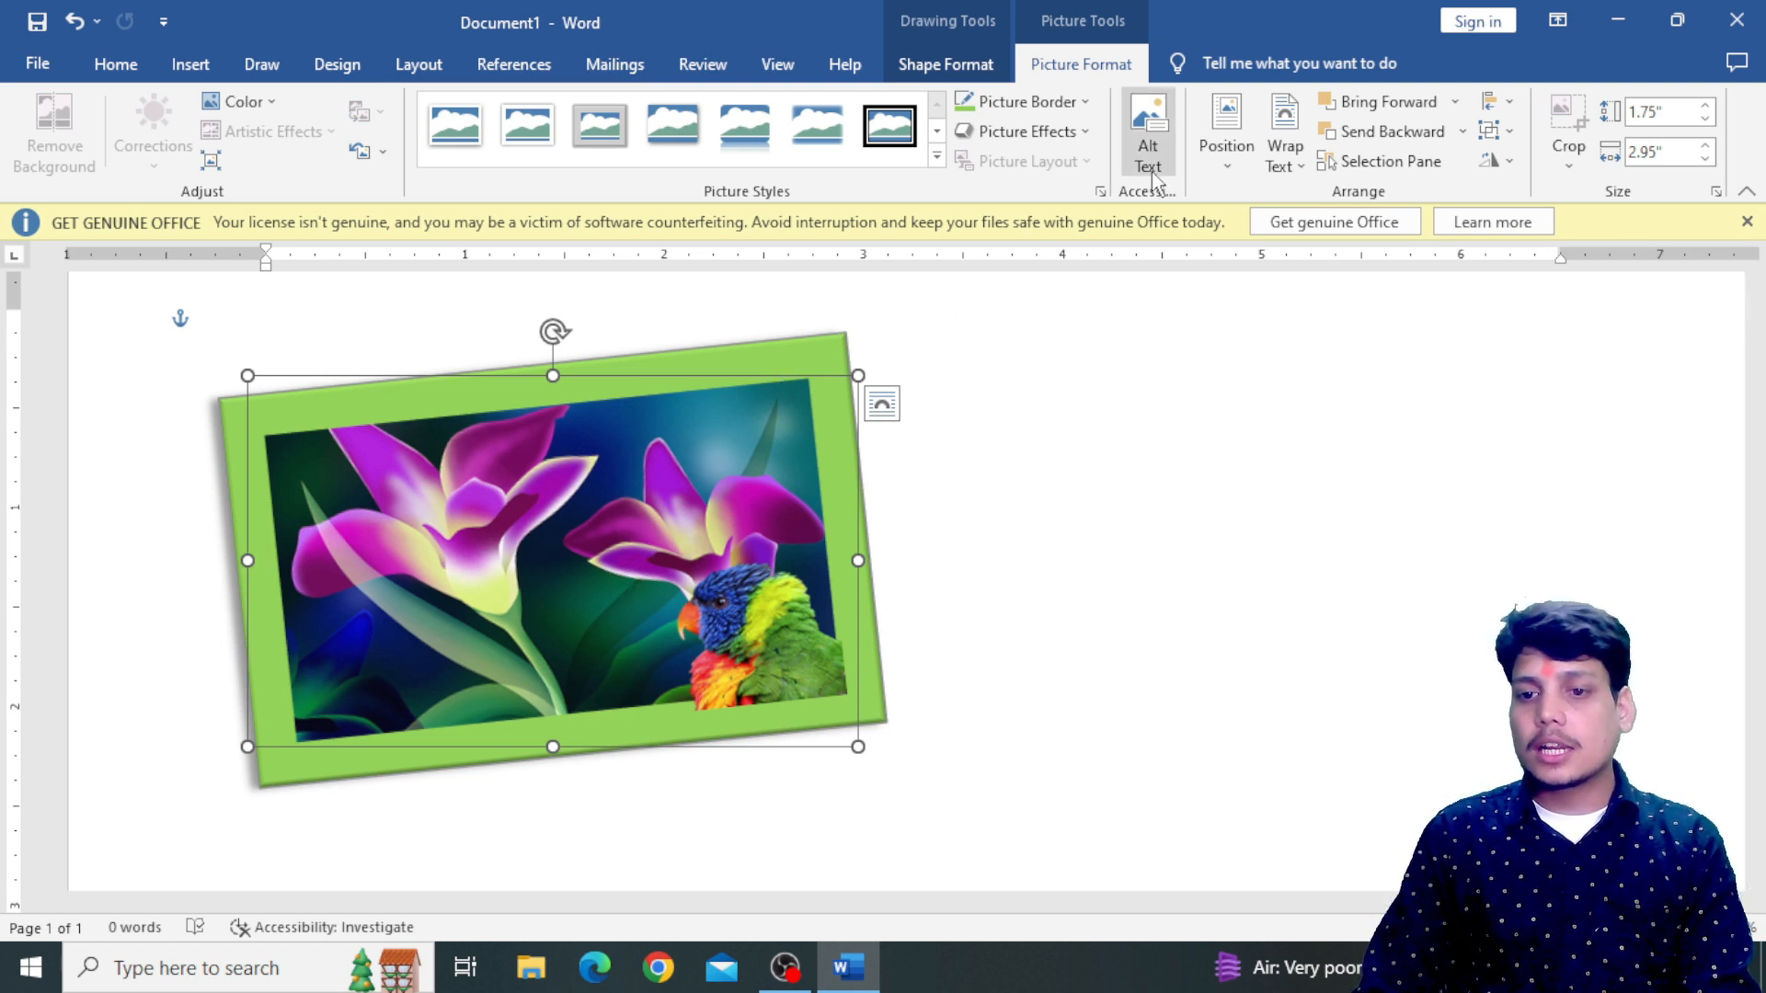
pyautogui.scroll(-1, 936, 475)
pyautogui.scroll(-3, 936, 475)
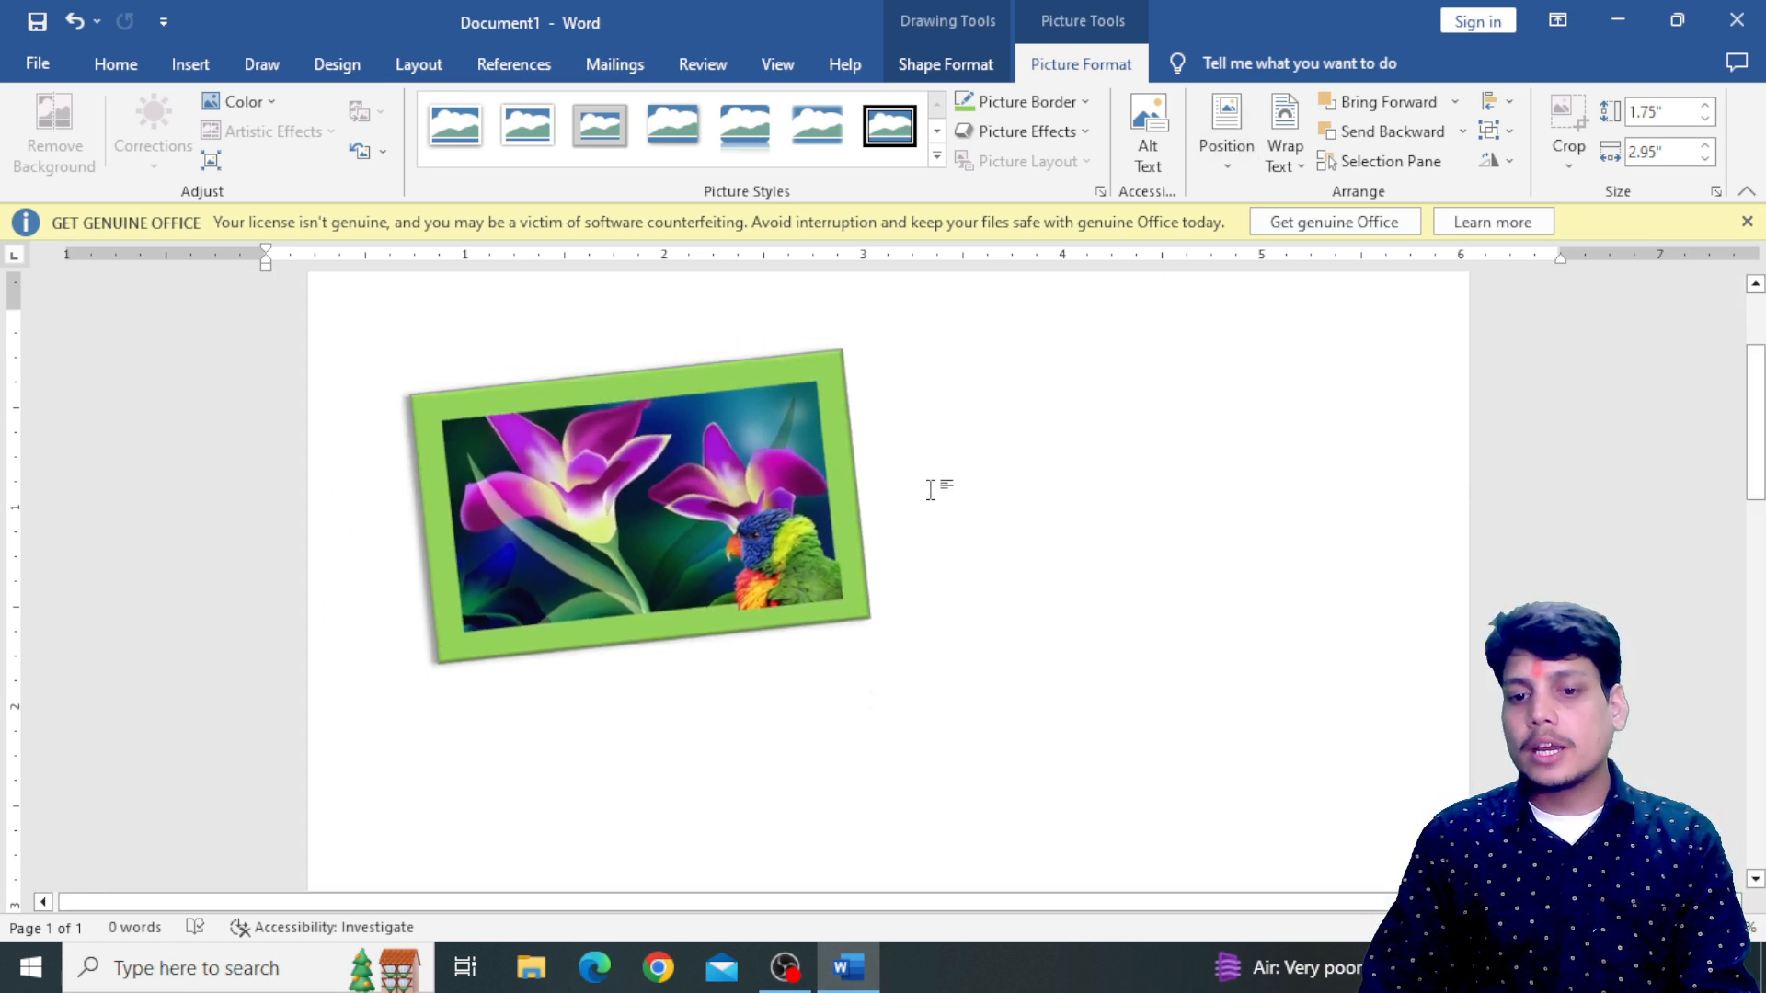
# - Look through the Position layouts and the Wrap Text options for the grouped picture
pyautogui.click(807, 550)
pyautogui.click(1213, 173)
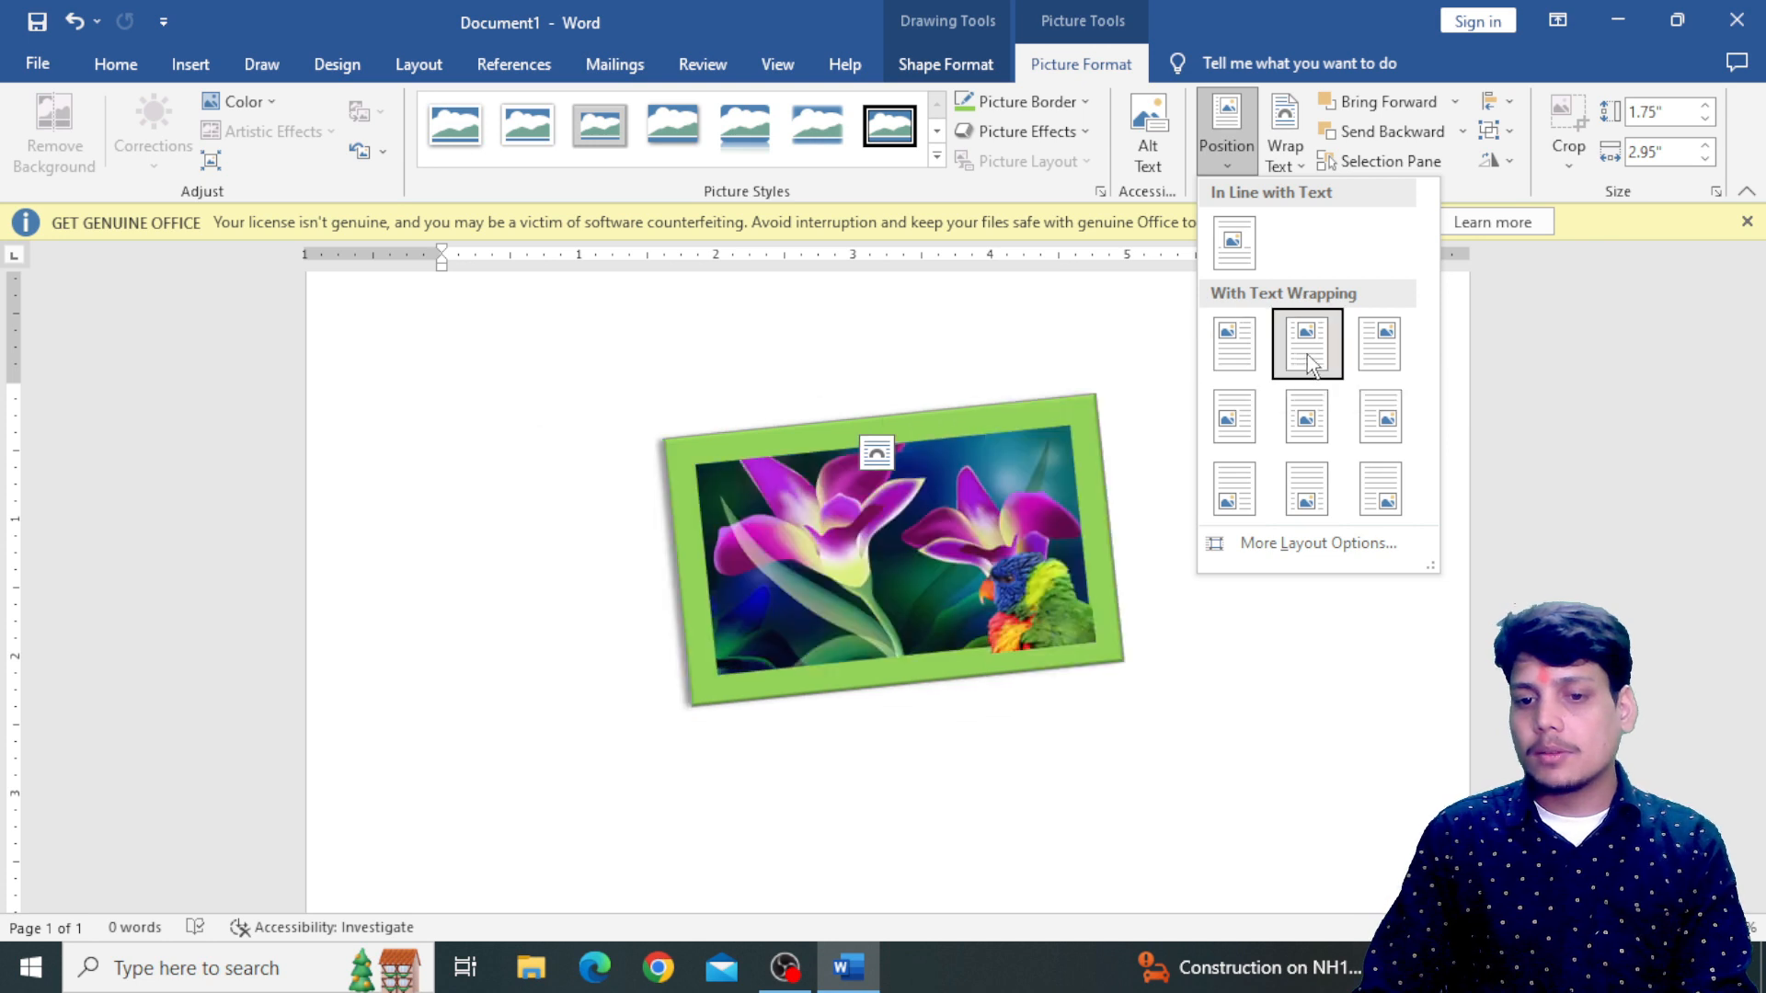
pyautogui.click(1285, 151)
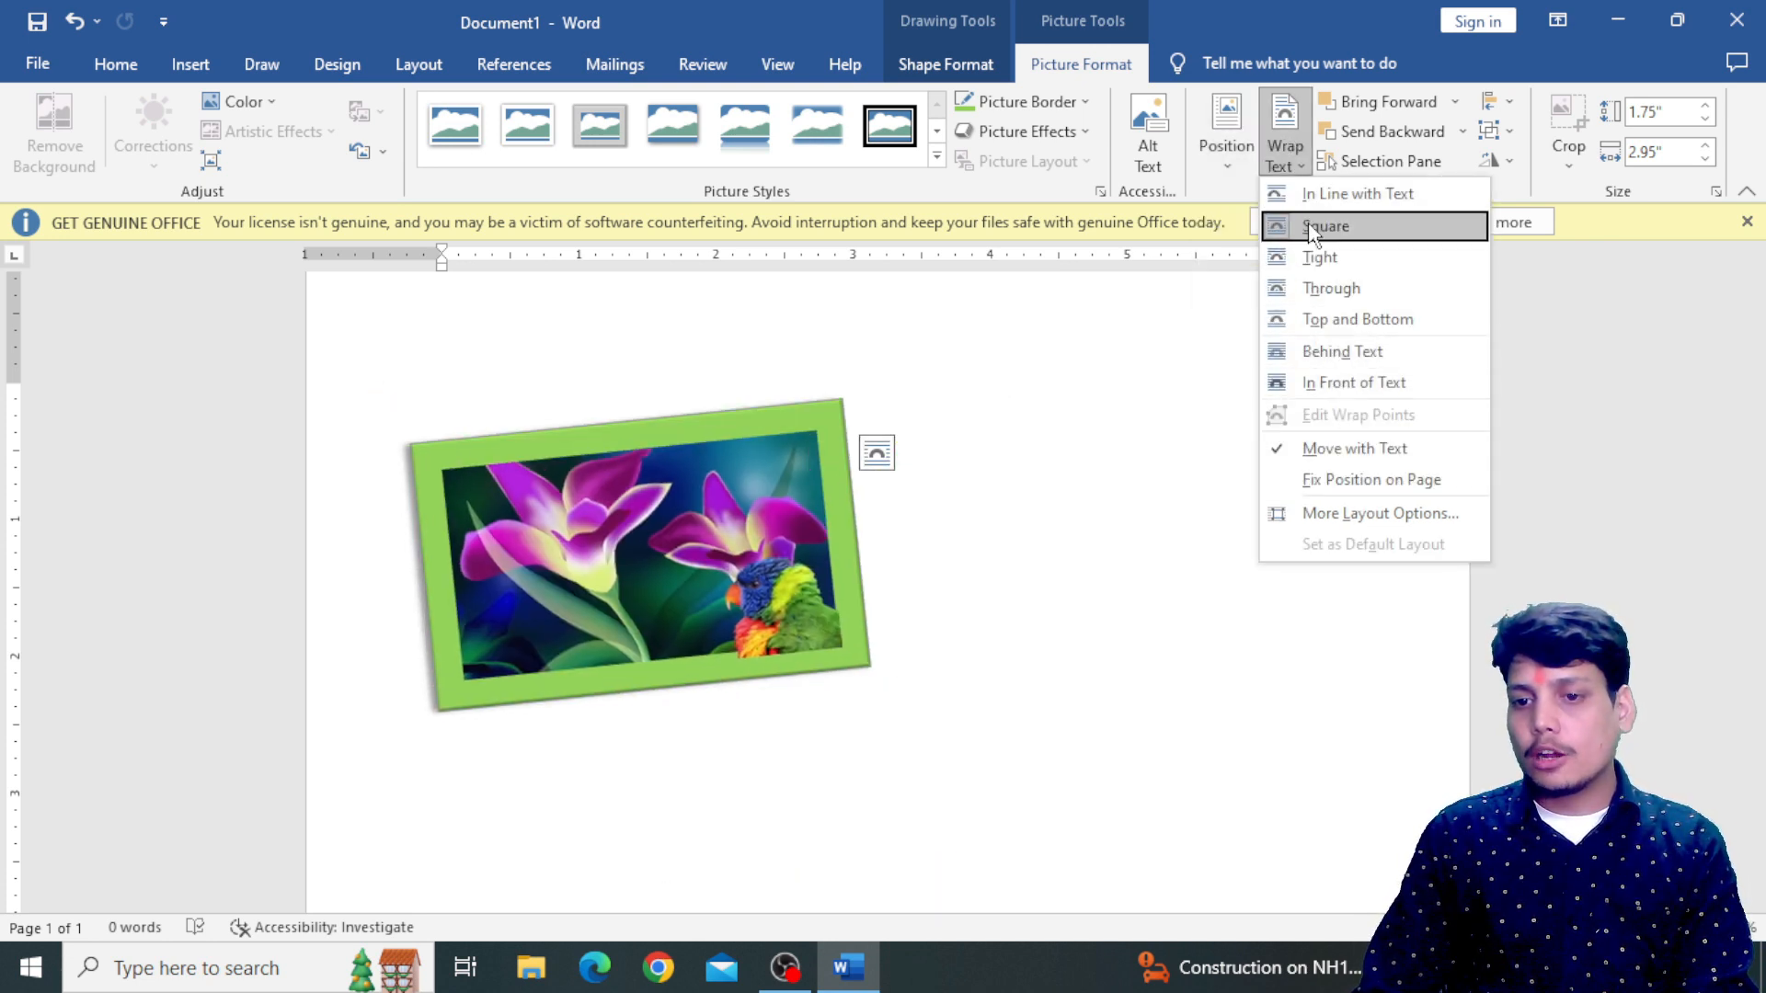
# - Move the grouped picture slightly to the right on the page
pyautogui.click(723, 477)
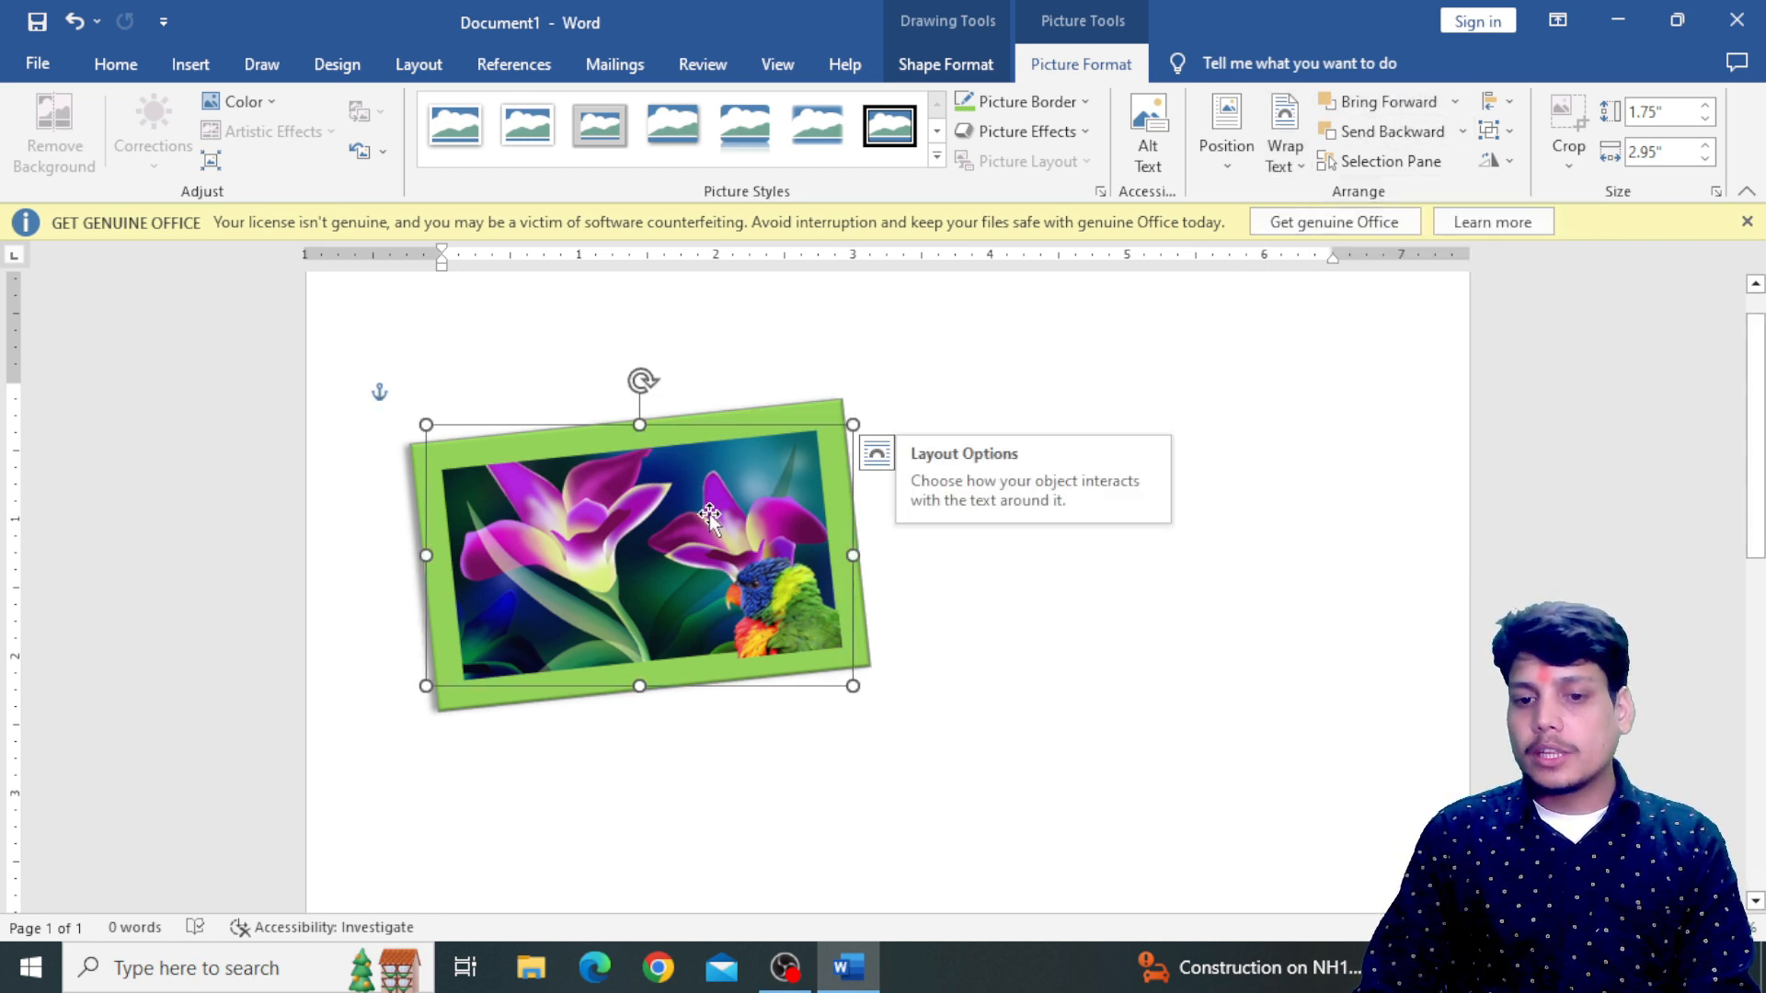
pyautogui.moveTo(707, 487); pyautogui.dragTo(757, 492)
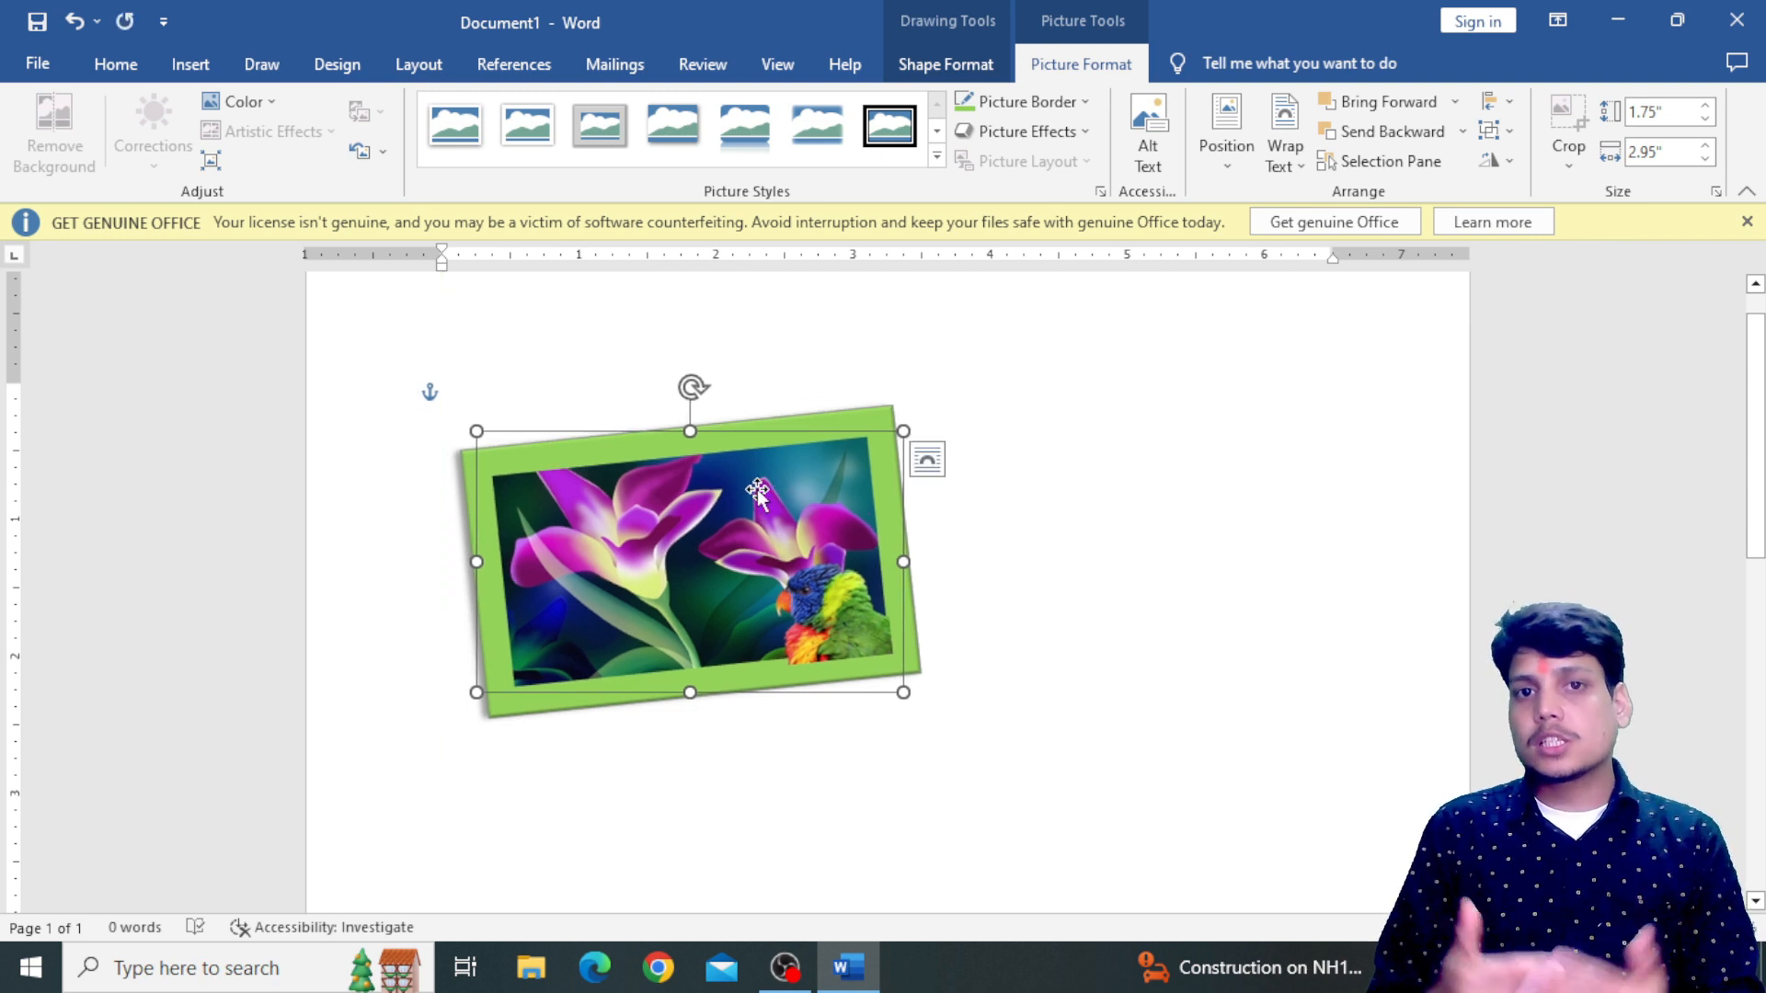